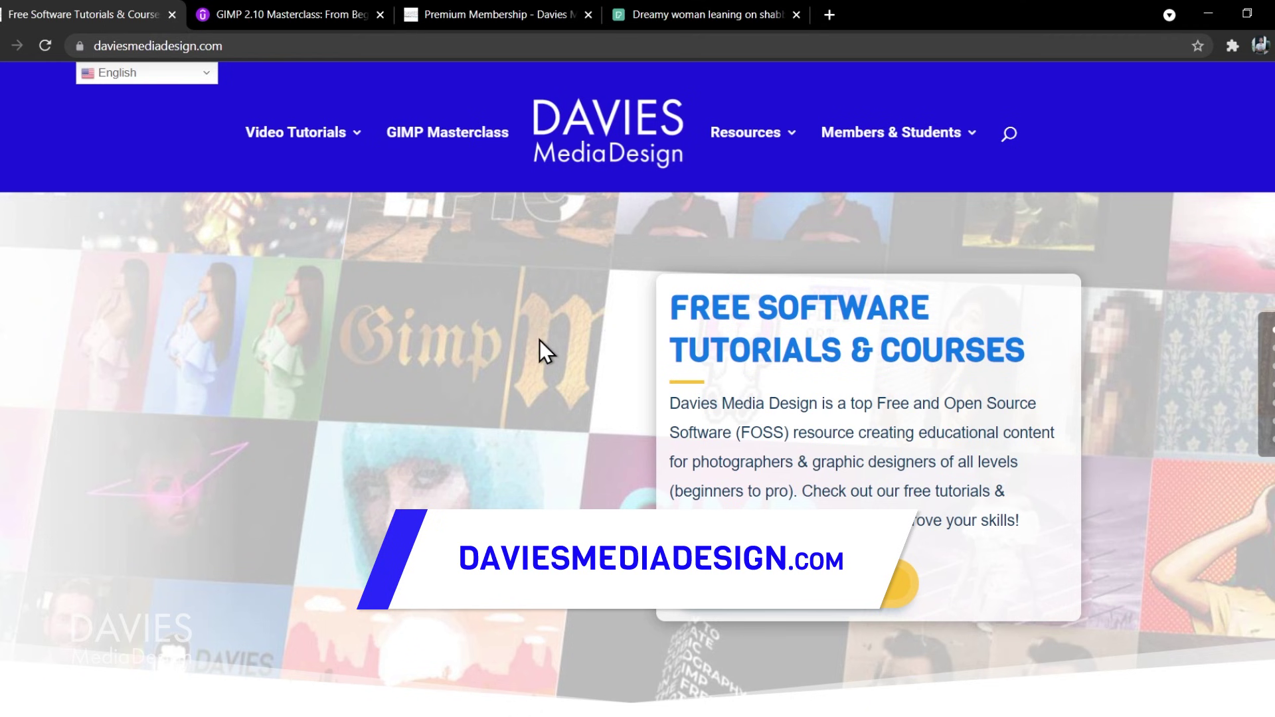
- Scroll the Davies Media Design page, then switch to the Pexels tab showing the red-haired woman photo
scroll(539, 340, "down", 8)
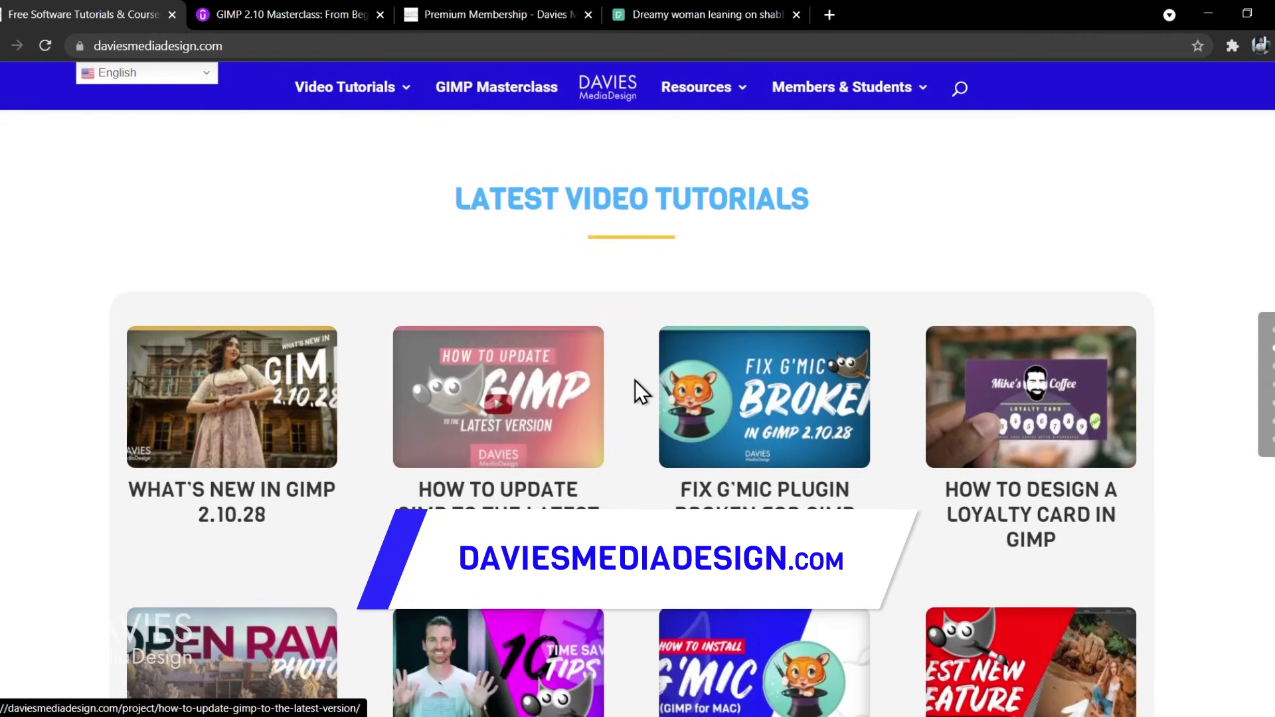
scroll(635, 388, "down", 5)
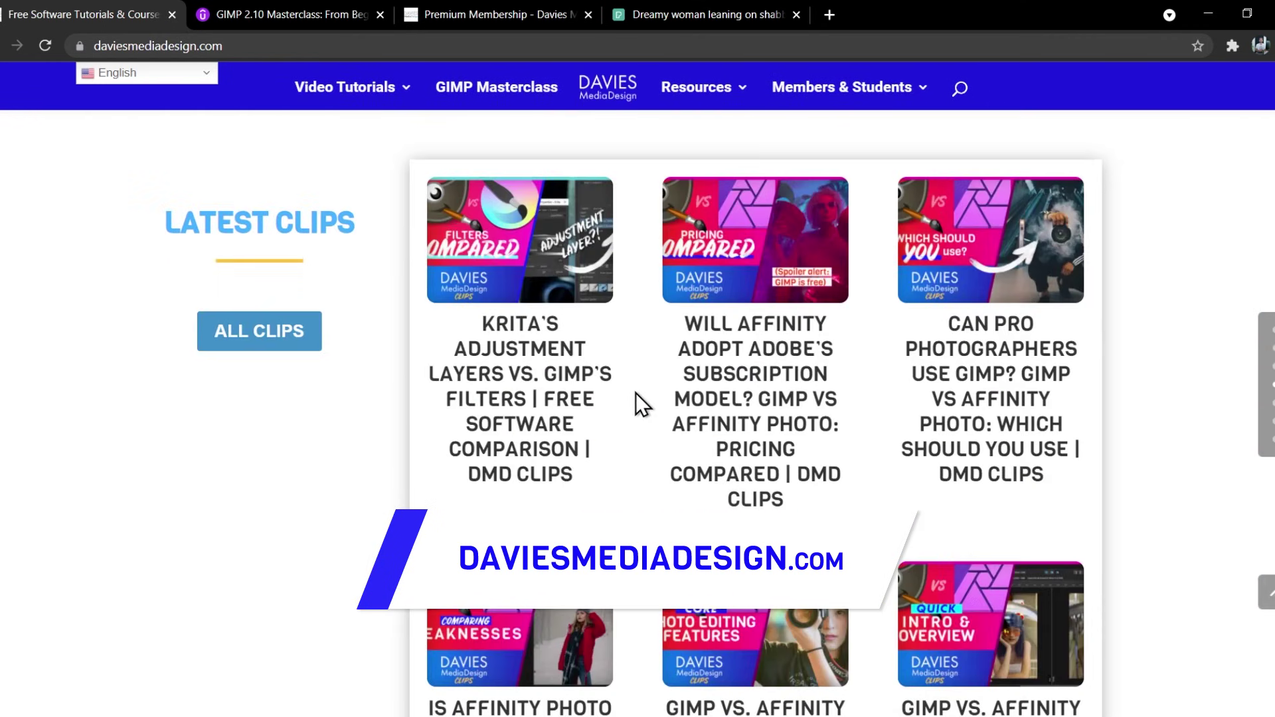
scroll(636, 393, "down", 10)
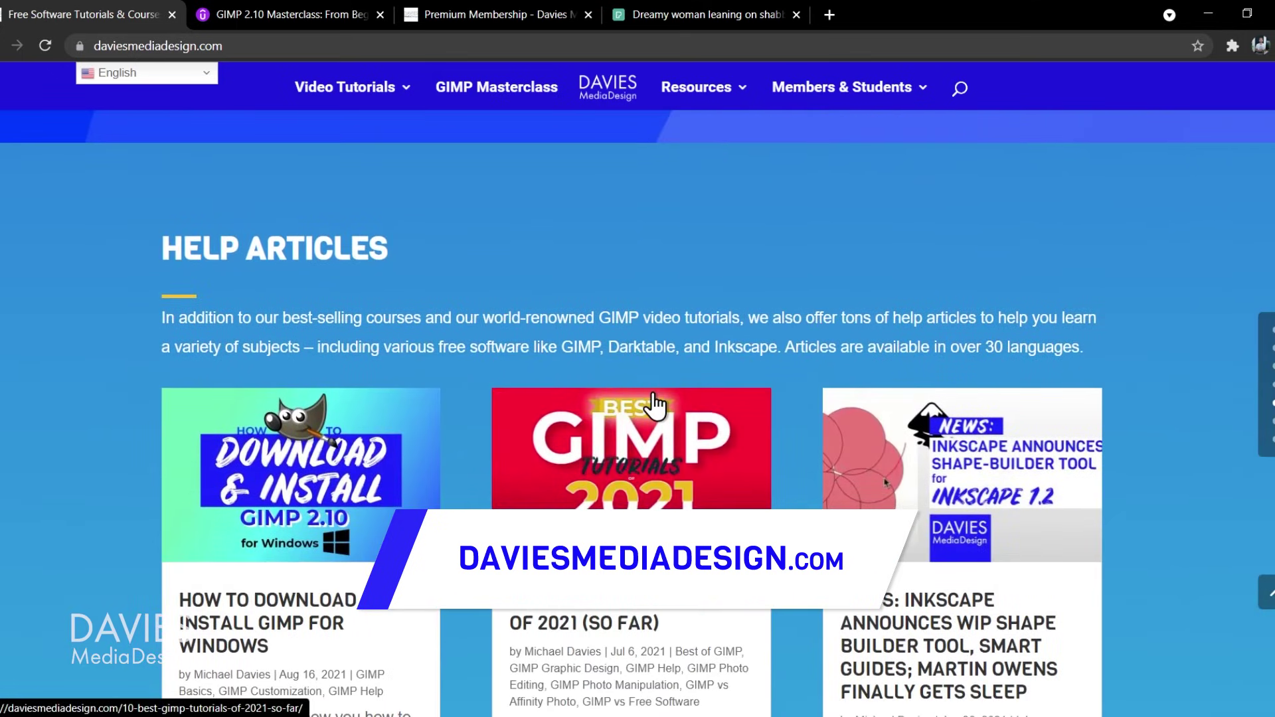
scroll(664, 417, "down", 10)
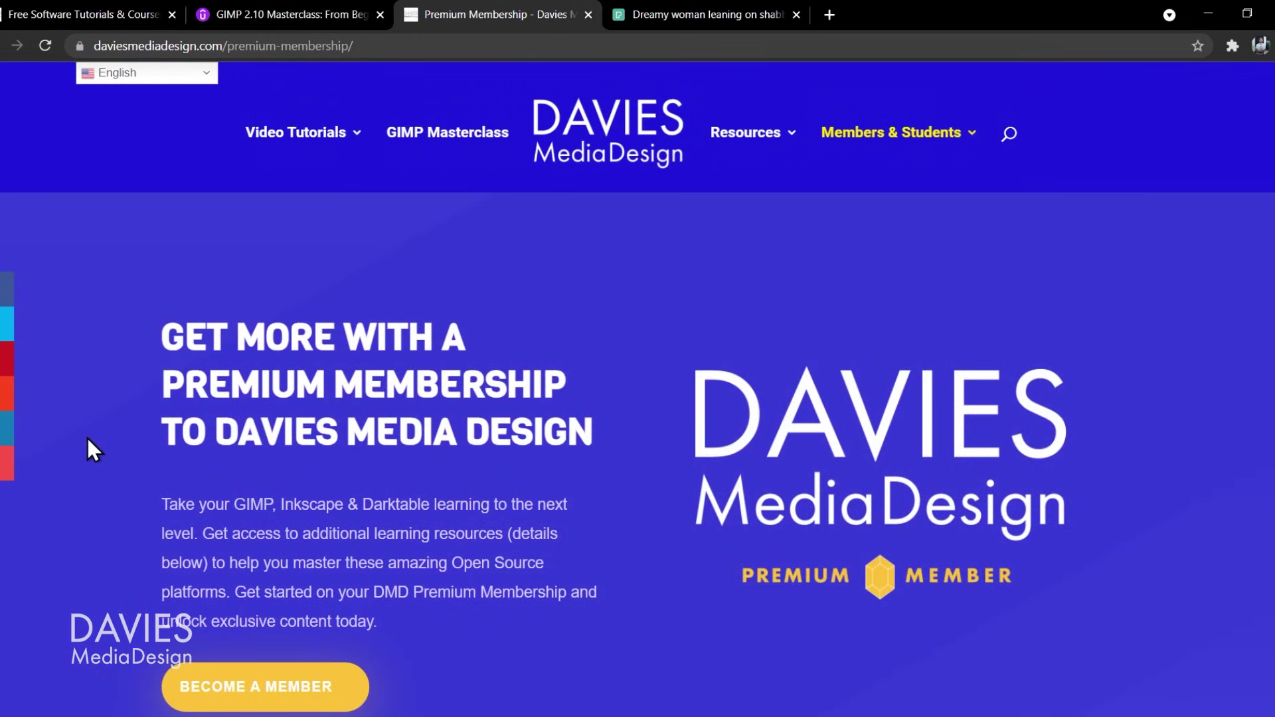
middle_click(86, 436)
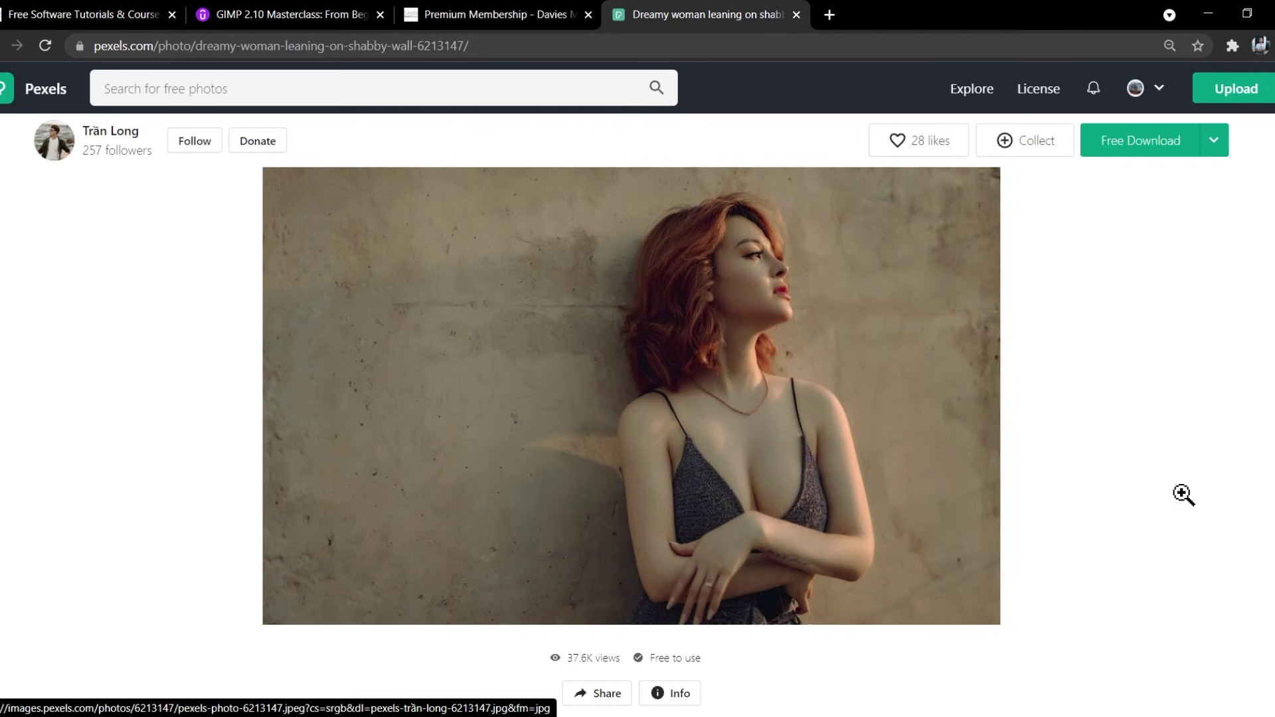
- Choose a download size for the Pexels photo of the red-haired woman
left_click(1216, 150)
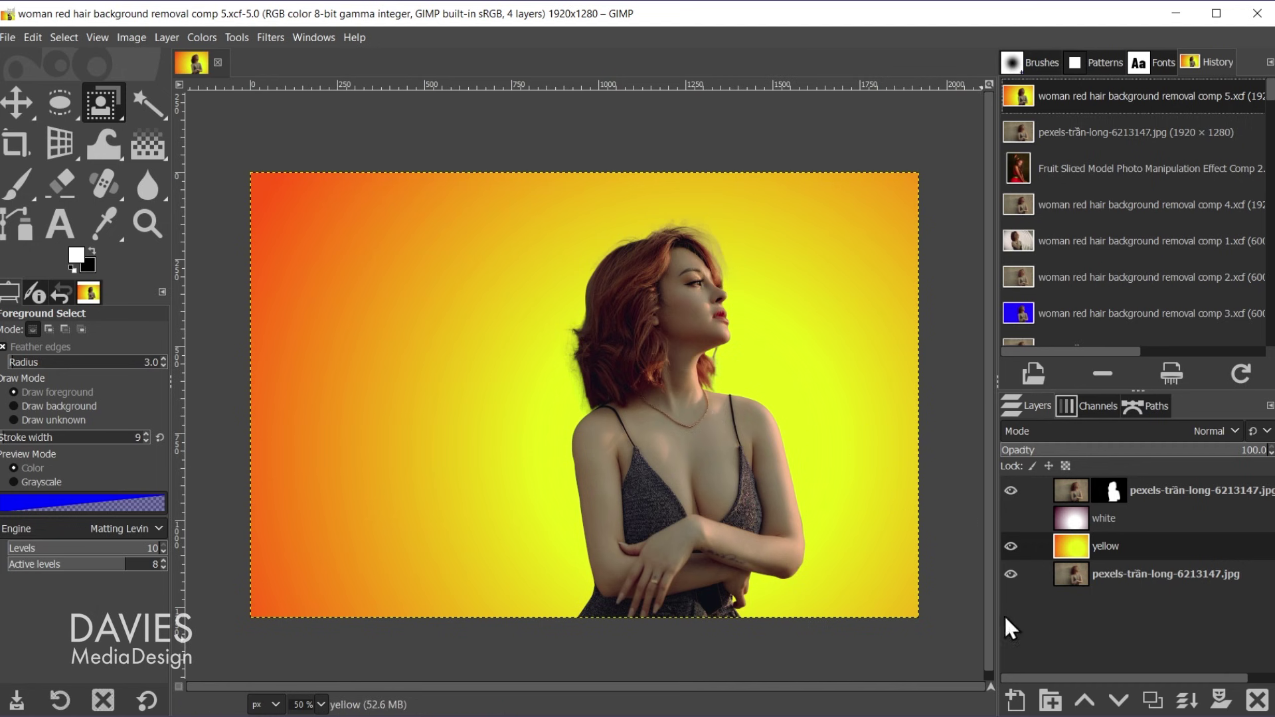
- Turn off the white and yellow backdrop layers to reveal the original concrete wall
left_click(1010, 516)
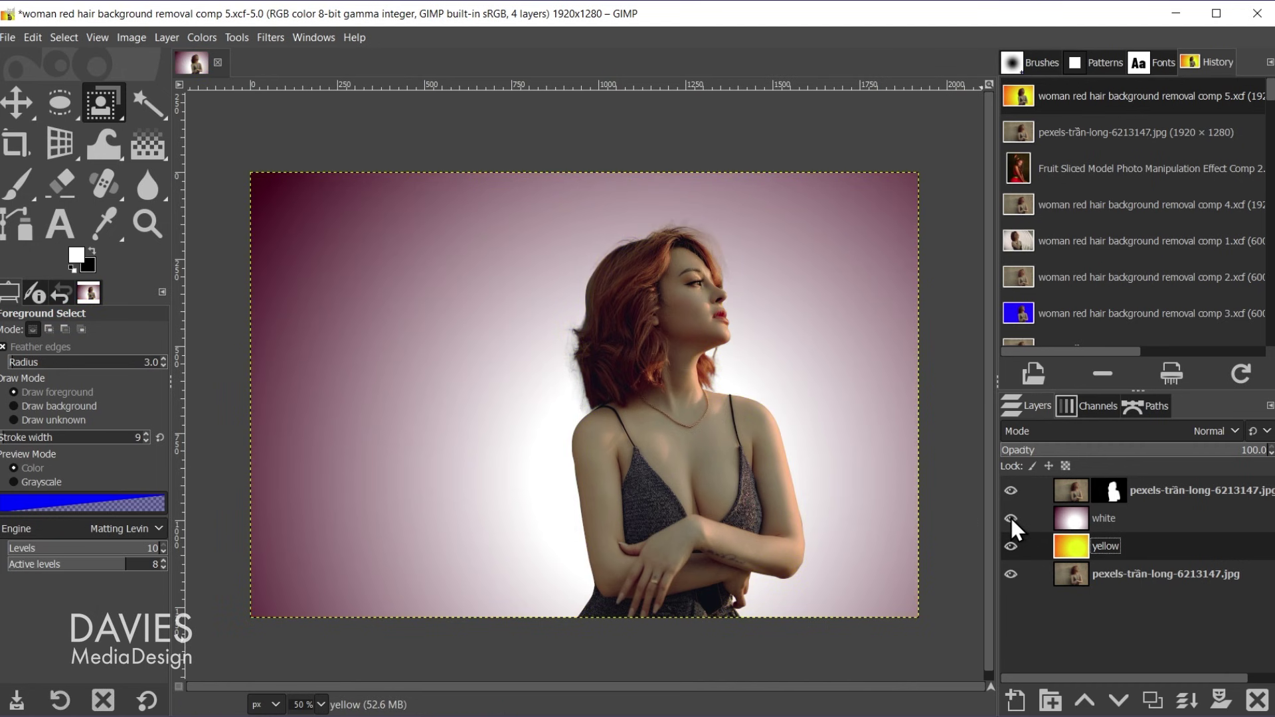
left_click(1010, 517)
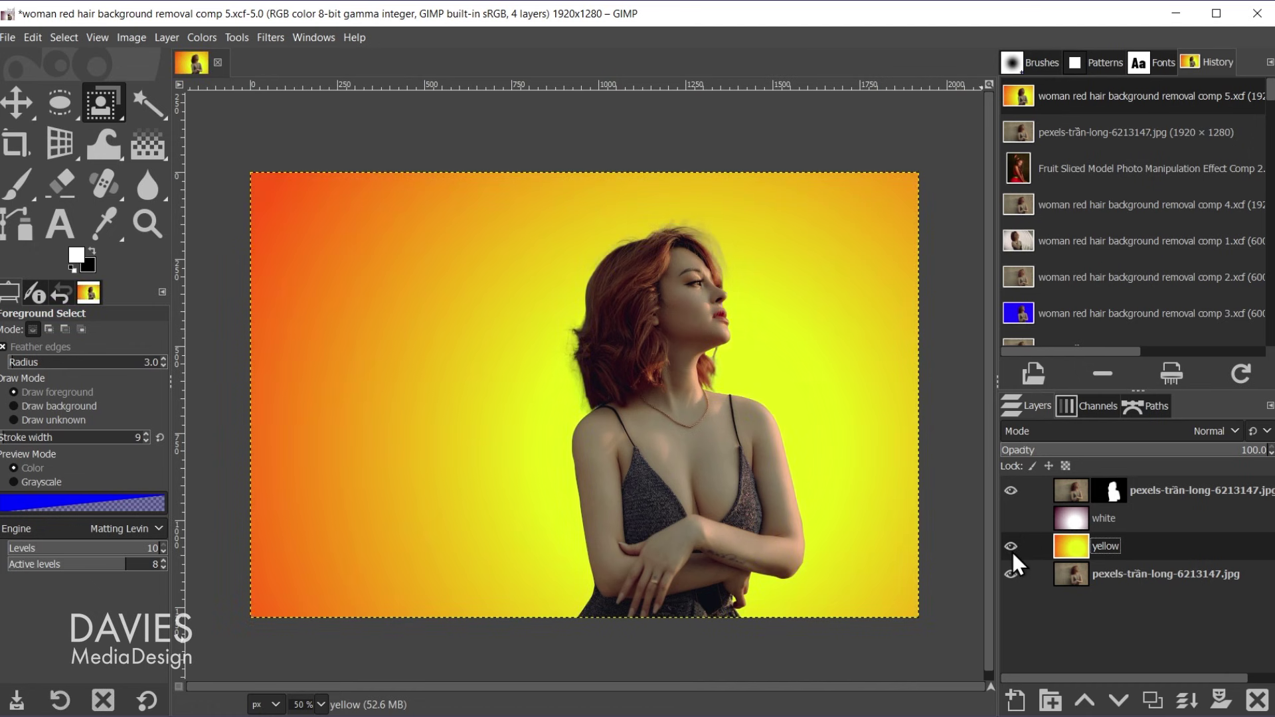
left_click(1010, 546)
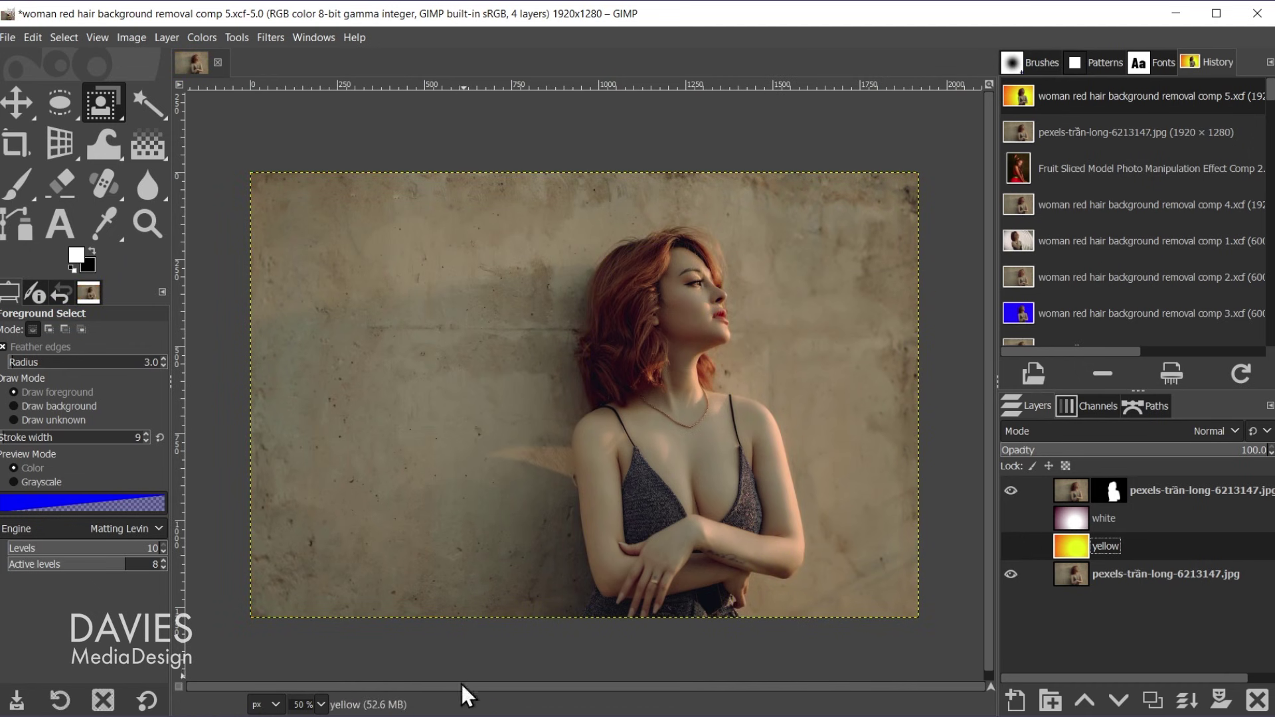
- Drag pexels-trần-long-6213147.jpg from Downloads into GIMP and keep its embedded colour profile
key("alt+Tab")
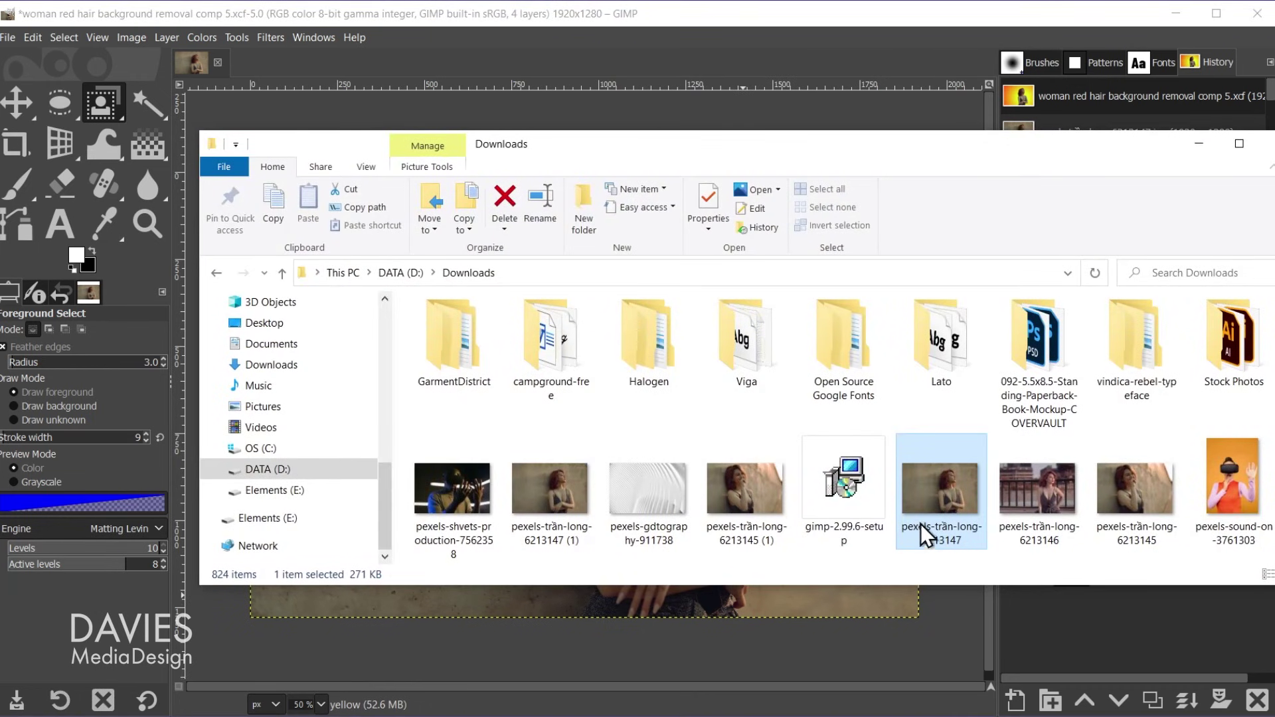
left_click_drag(954, 484, 85, 65)
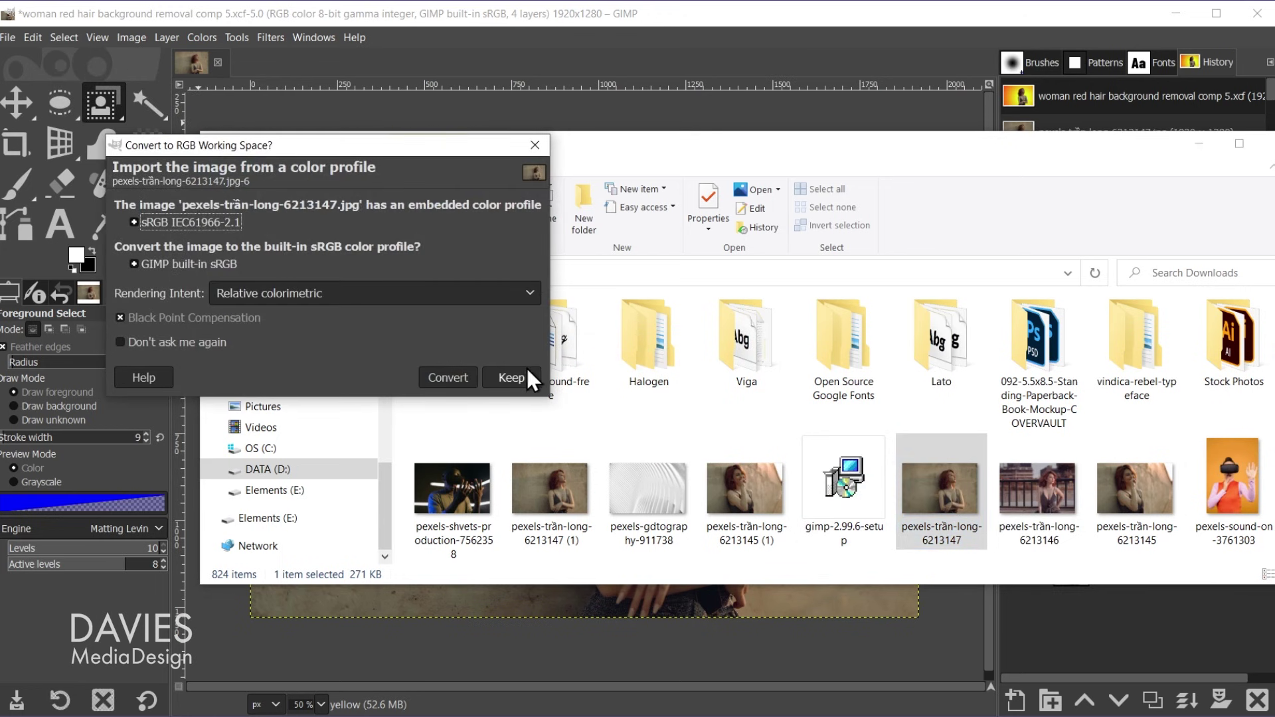
left_click(446, 380)
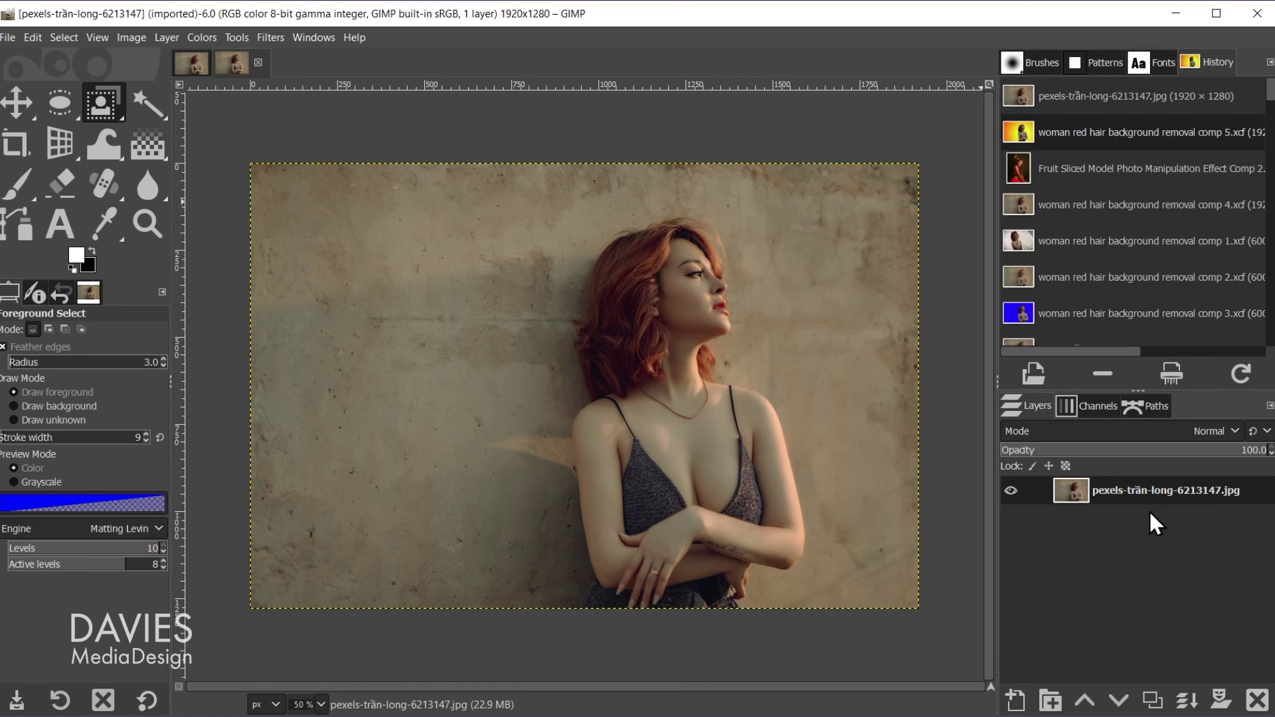
- Duplicate the photo layer, naming the top copy 'BG Removed' and the bottom layer 'Original'
left_click(1153, 701)
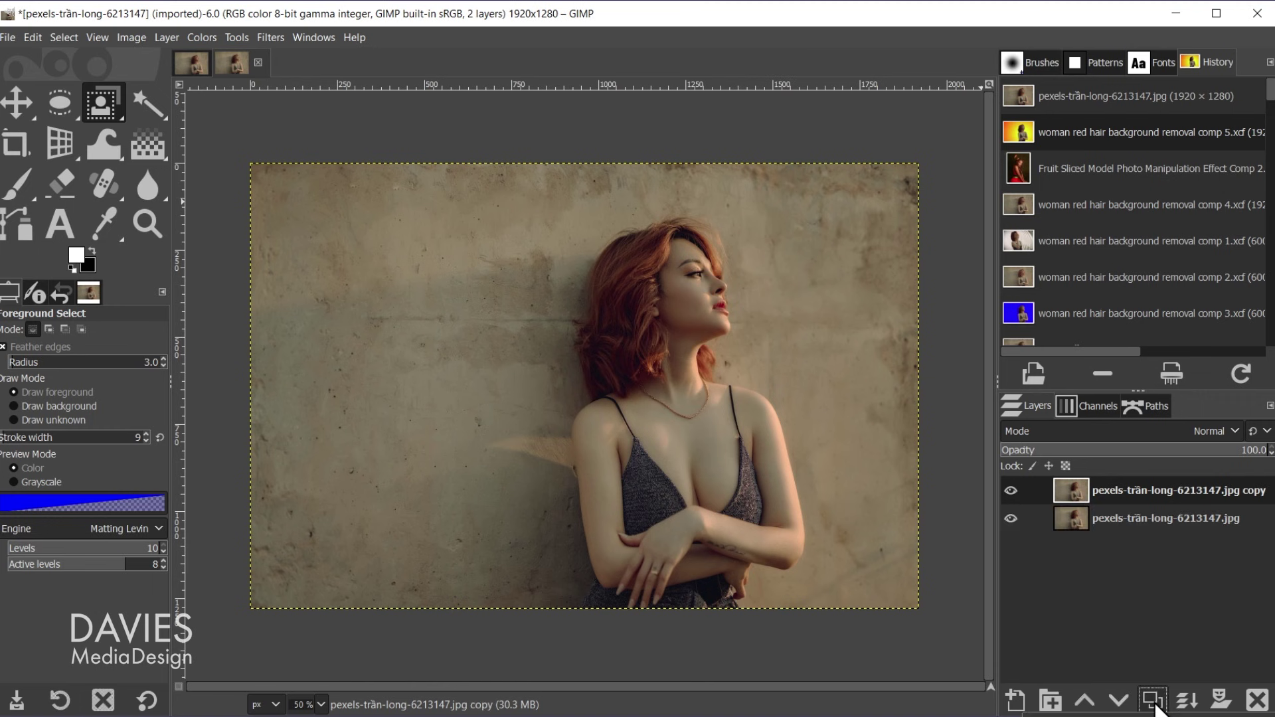
double_click(1166, 490)
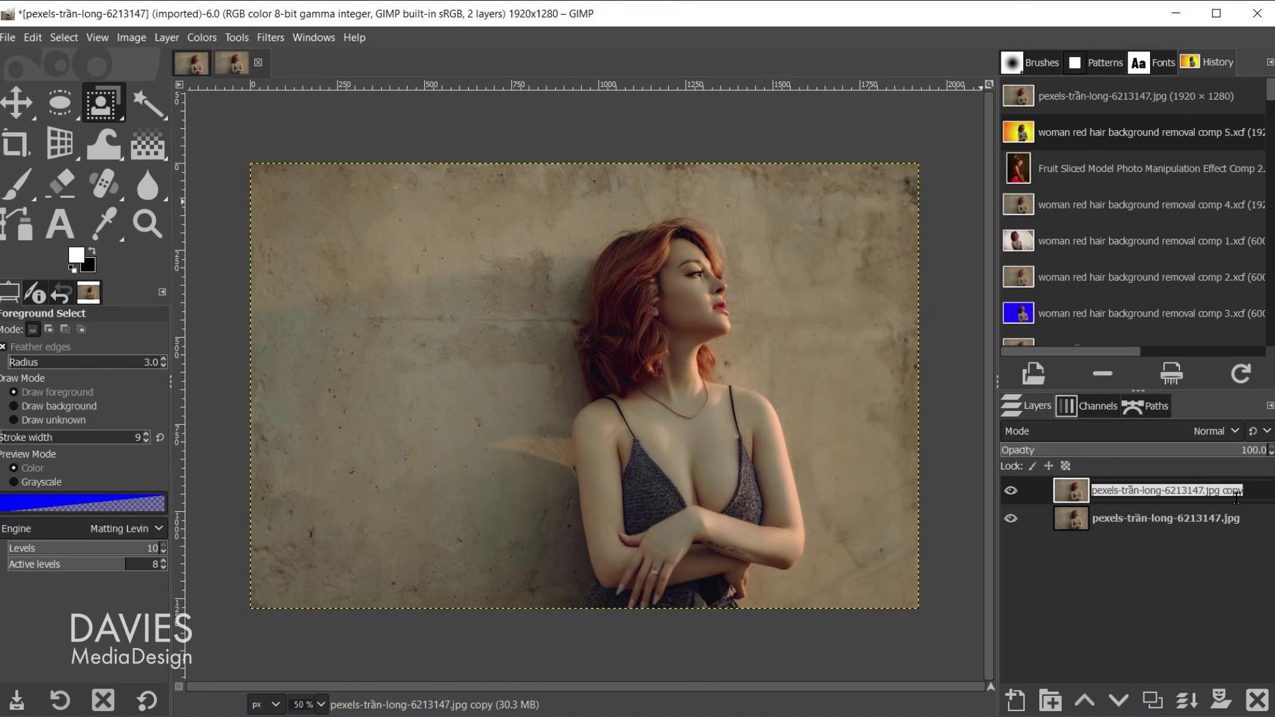
type("BG Removed")
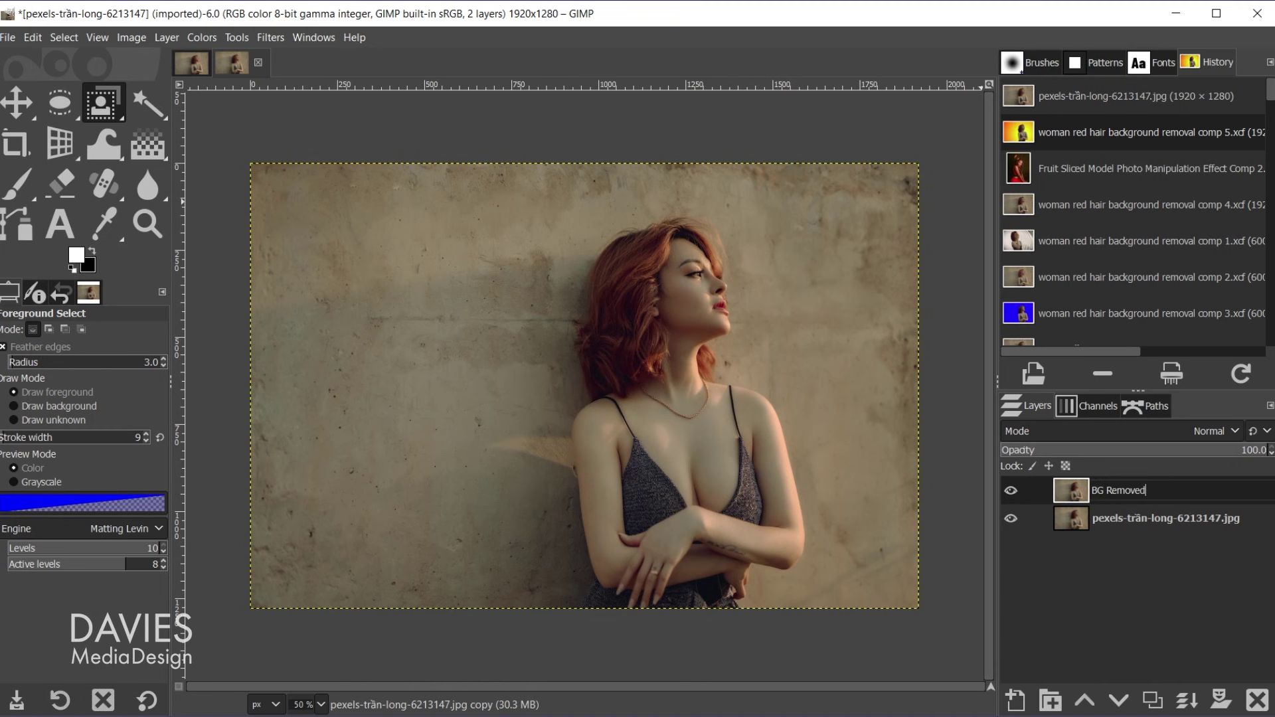
key("Return")
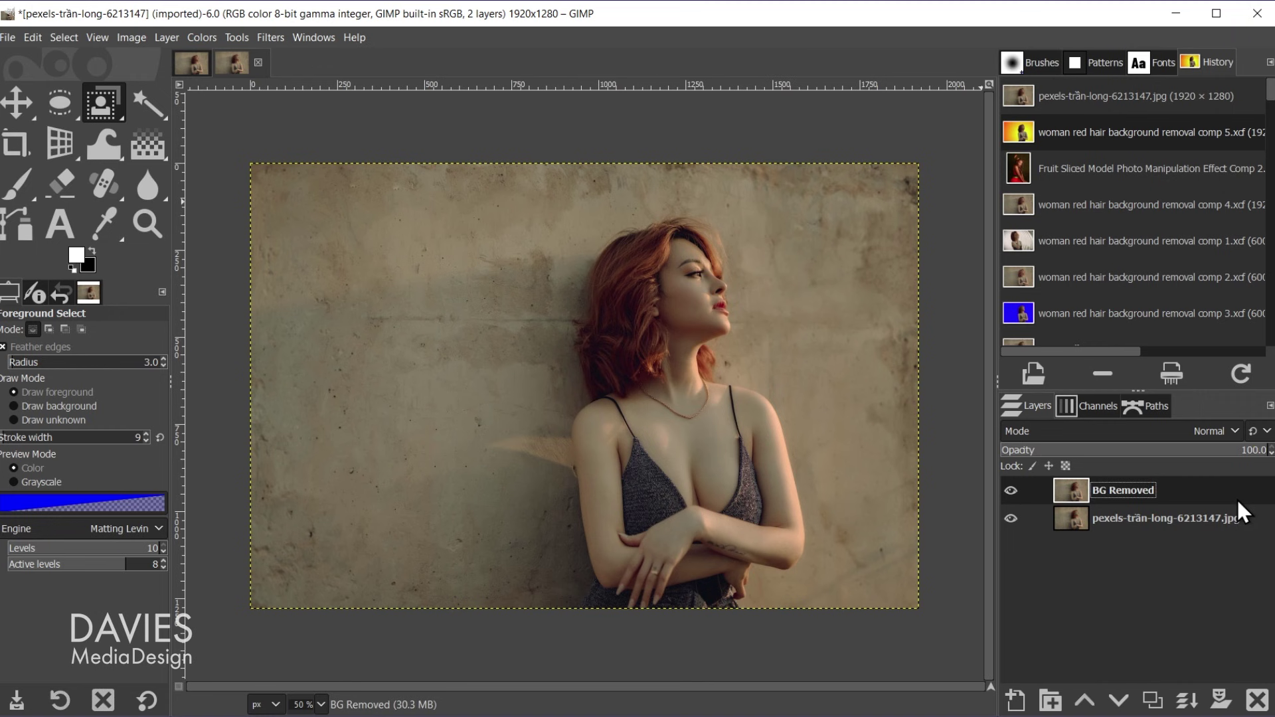
double_click(1173, 517)
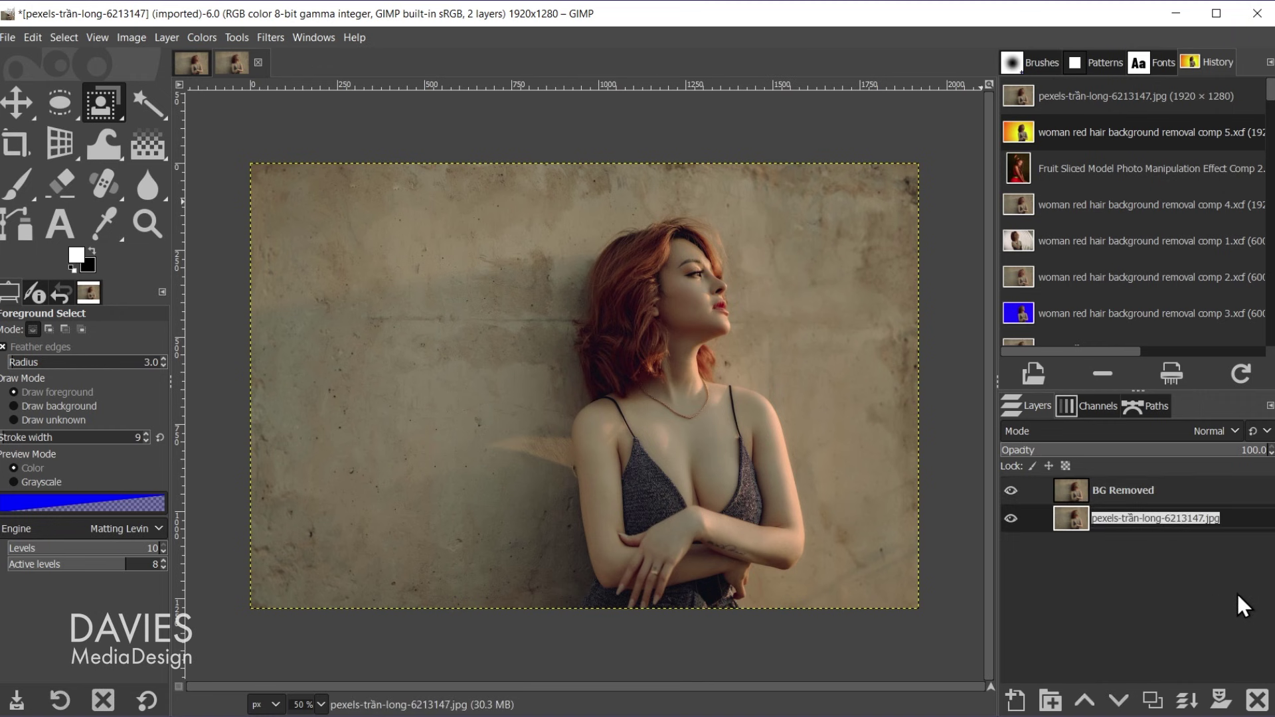
type("Original")
key("Return")
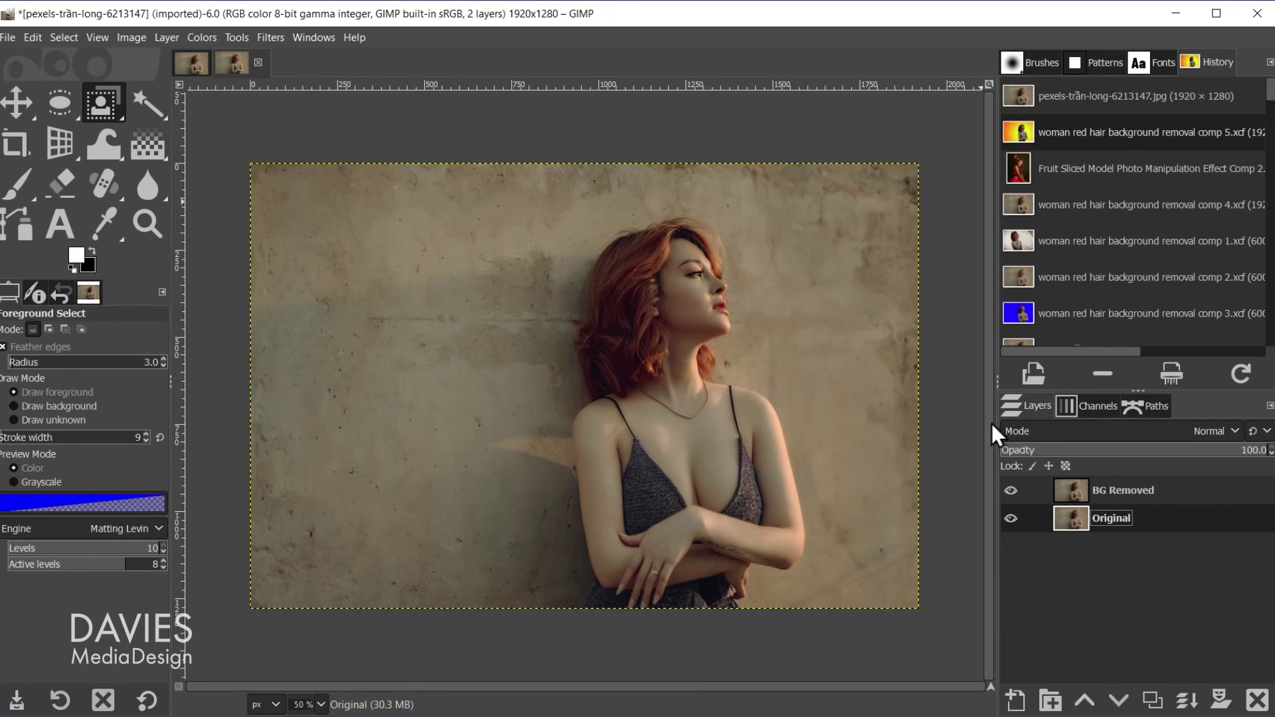
- Activate the Paths tool and zoom in on the woman's crossed arms
left_click(20, 223)
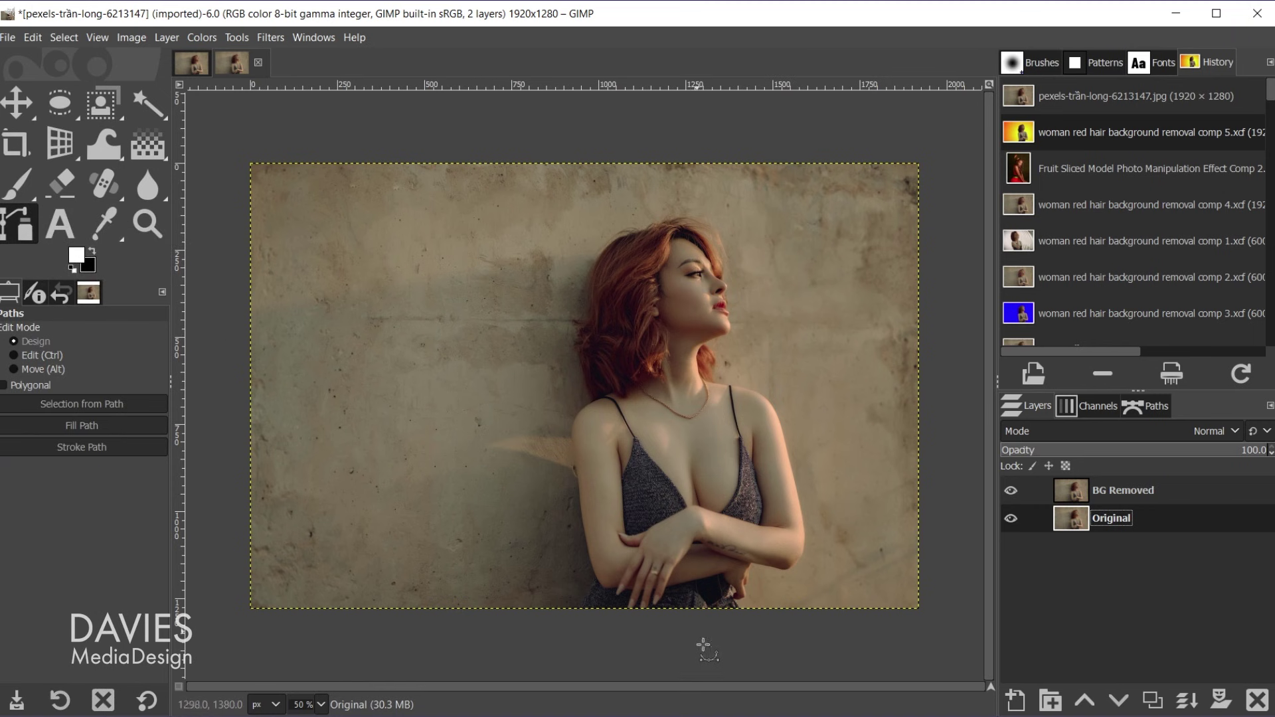
scroll(729, 637, "up", 1)
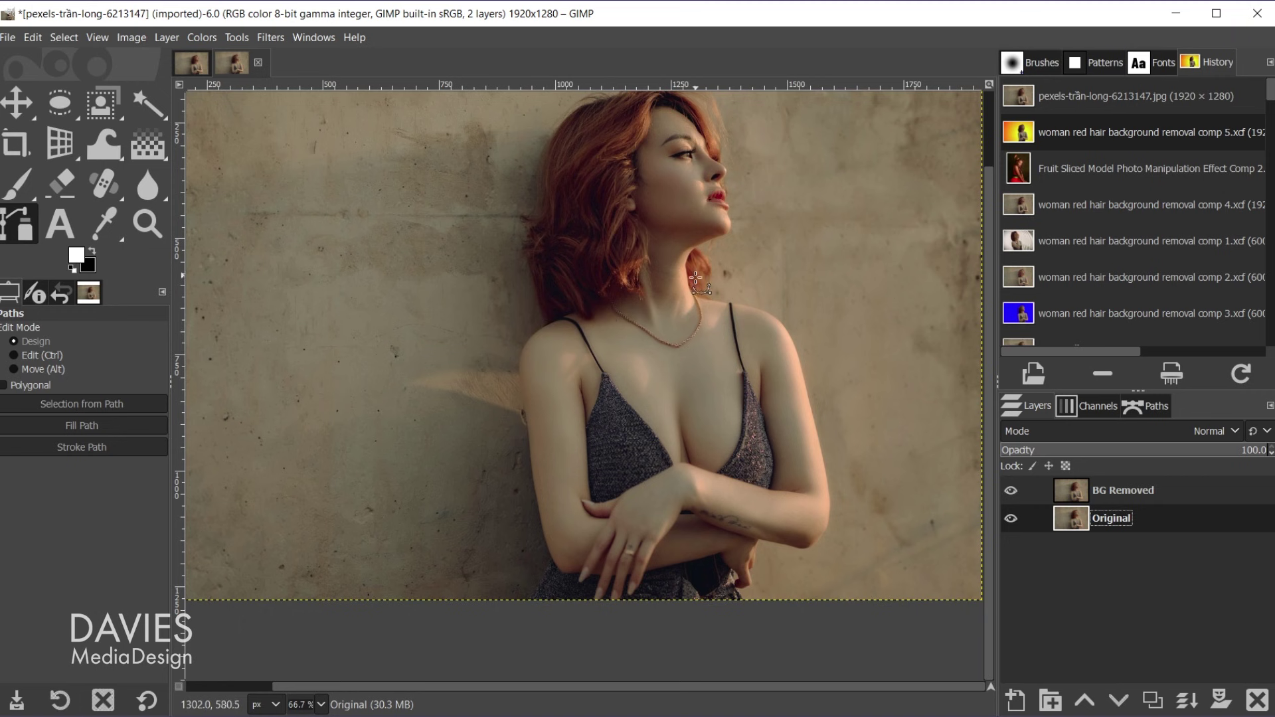
scroll(784, 485, "up", 2)
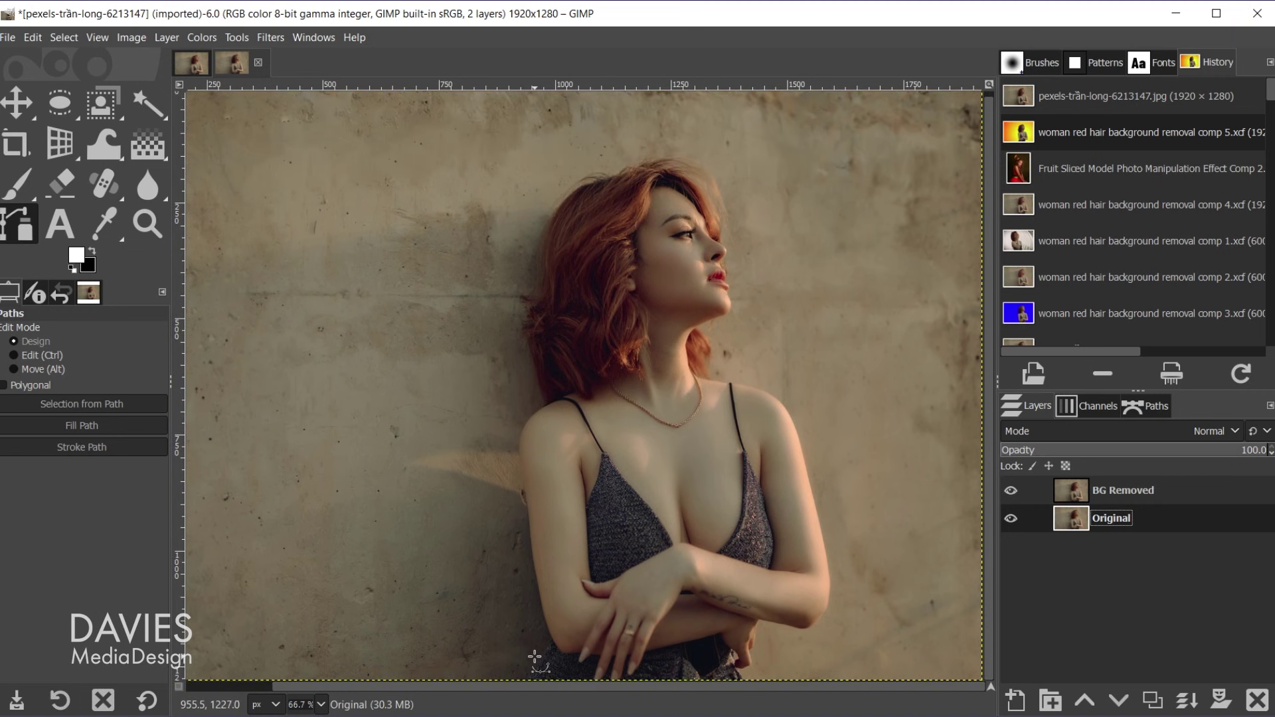
key("minus")
scroll(538, 643, "up", 3)
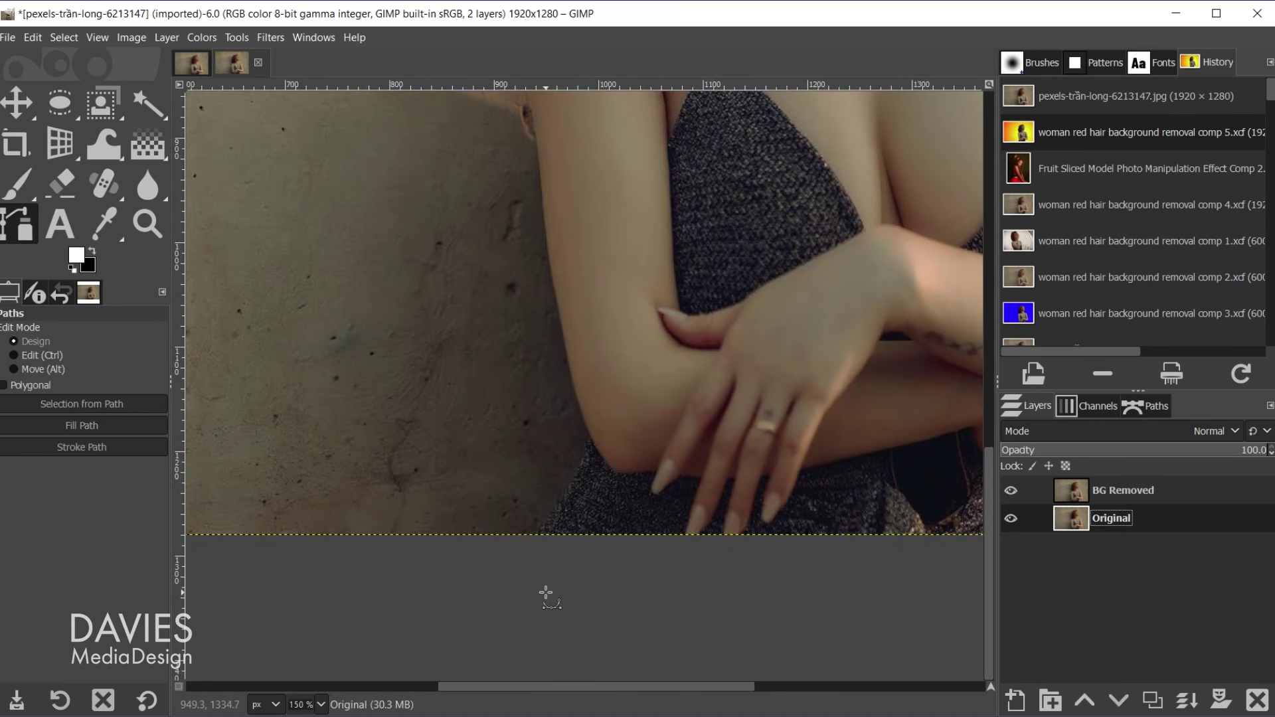
- Start the path below the image edge and curve it up along her arm's edge
left_click(500, 586)
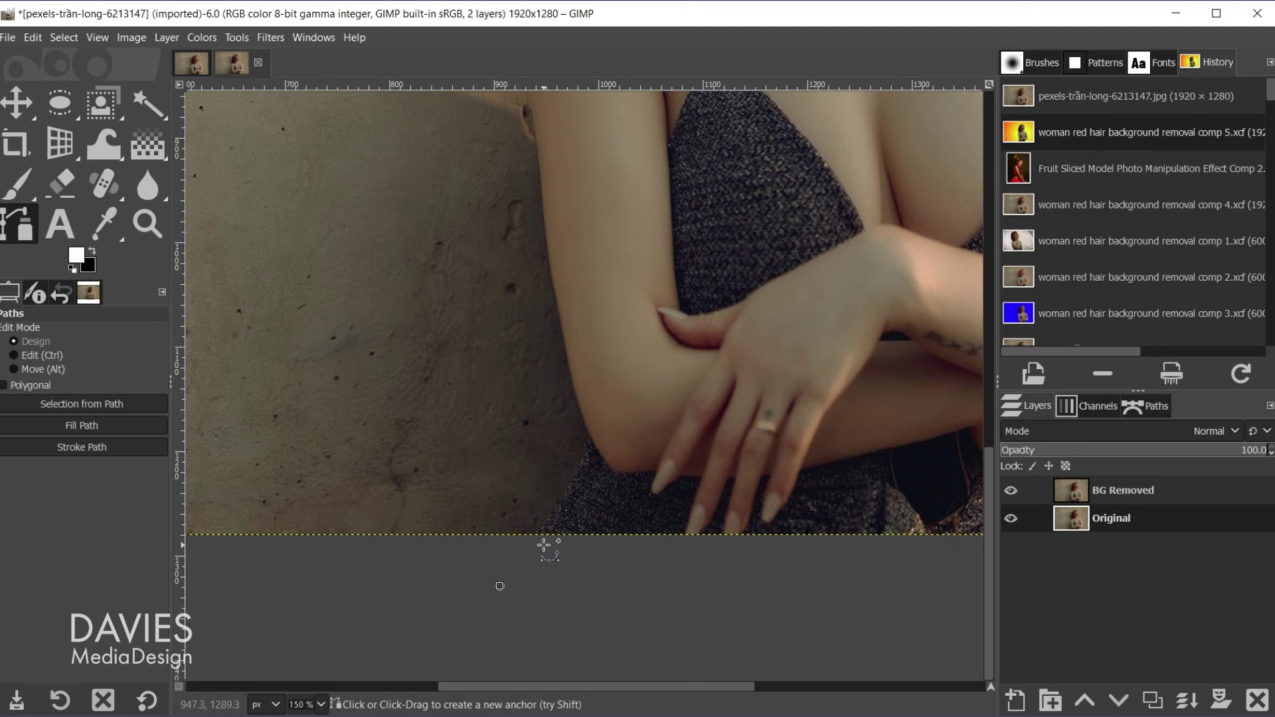
scroll(544, 548, "up", 1)
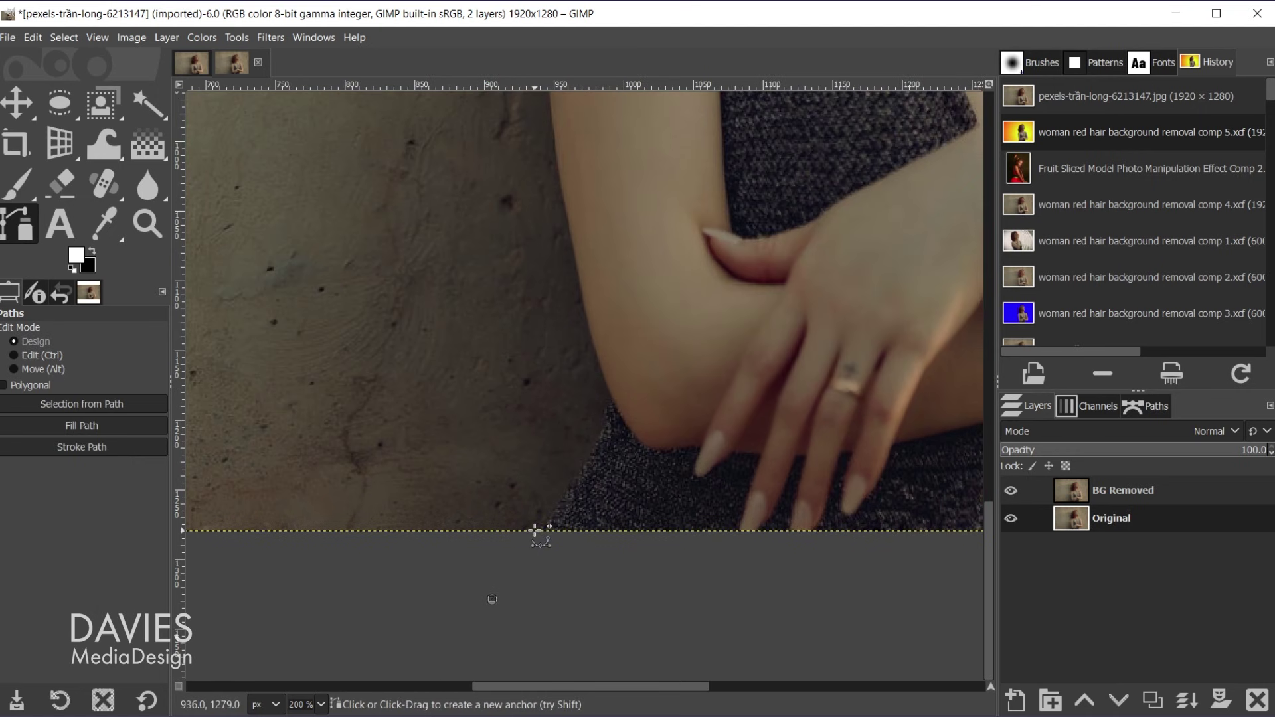
left_click(536, 531)
left_click_drag(610, 397, 610, 349)
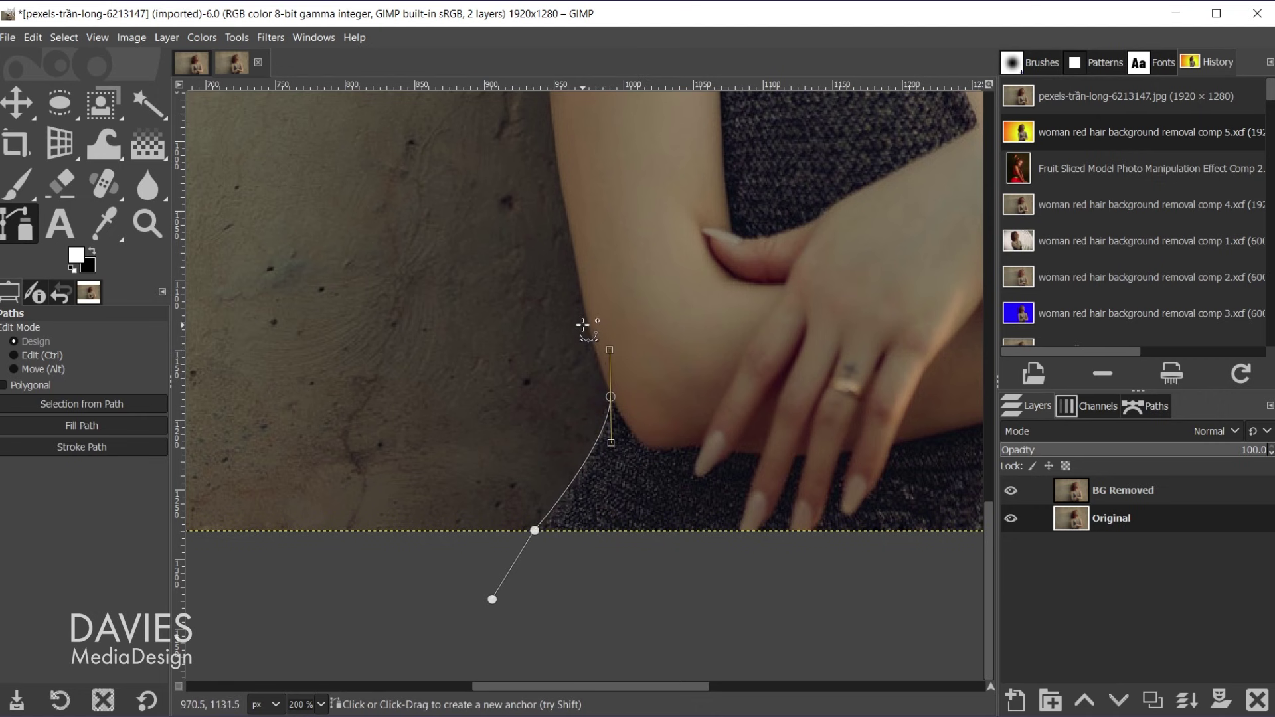
left_click(580, 293)
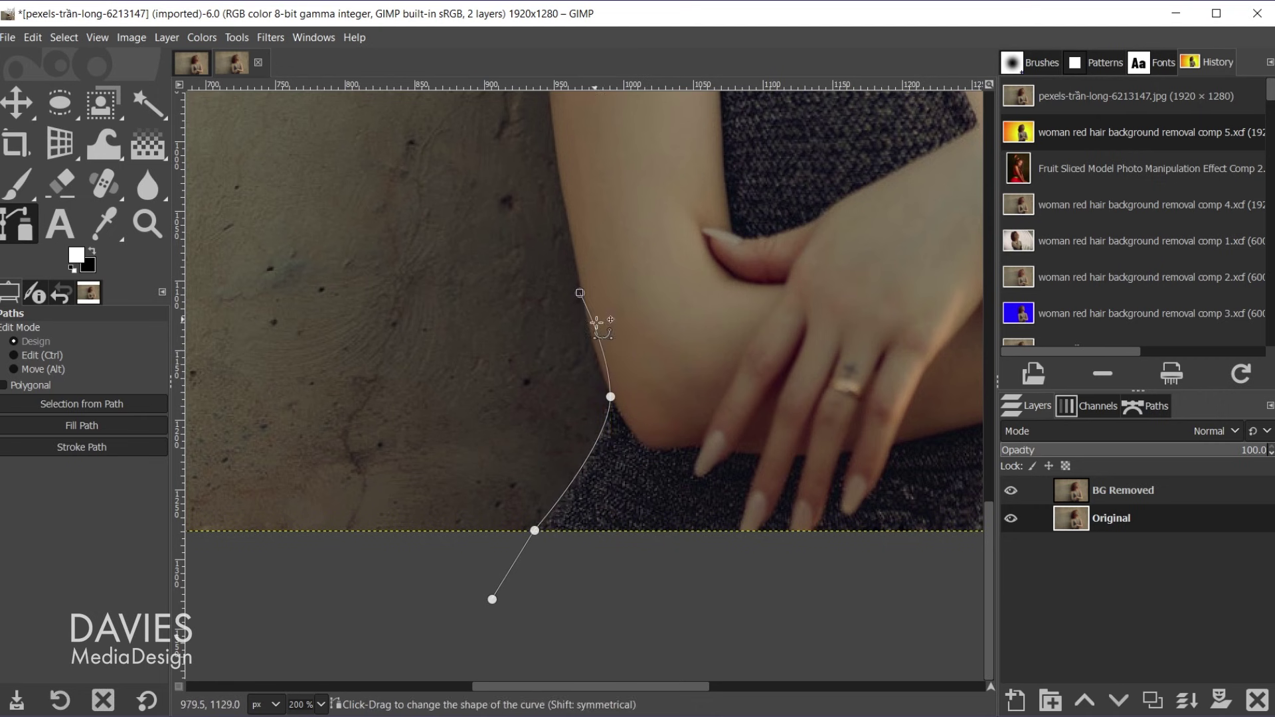
left_click(611, 396)
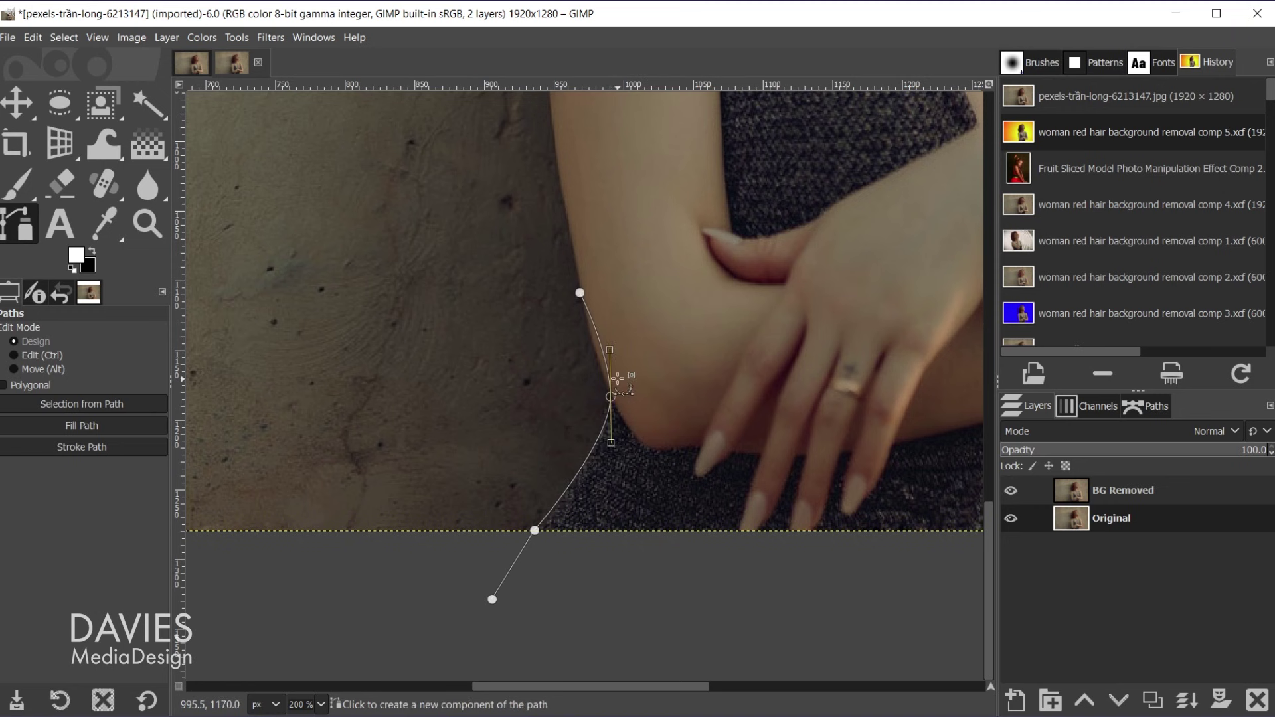
left_click_drag(611, 348, 597, 362)
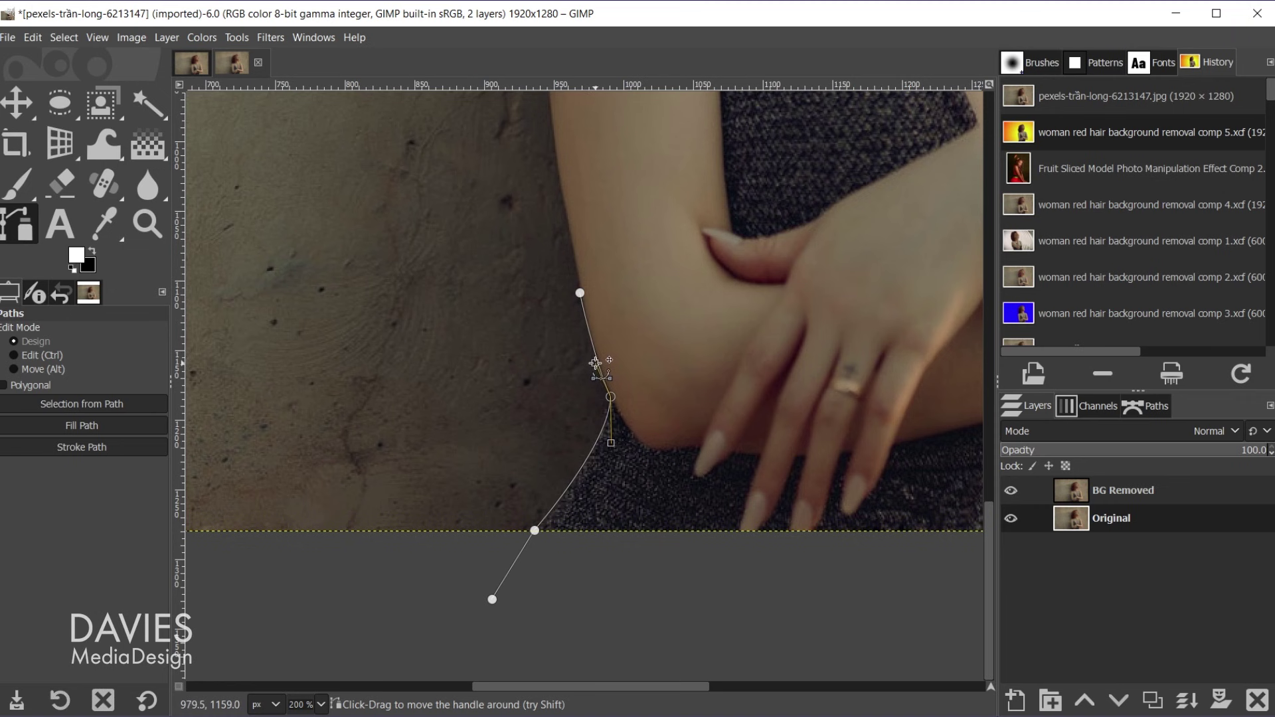
left_click(581, 292)
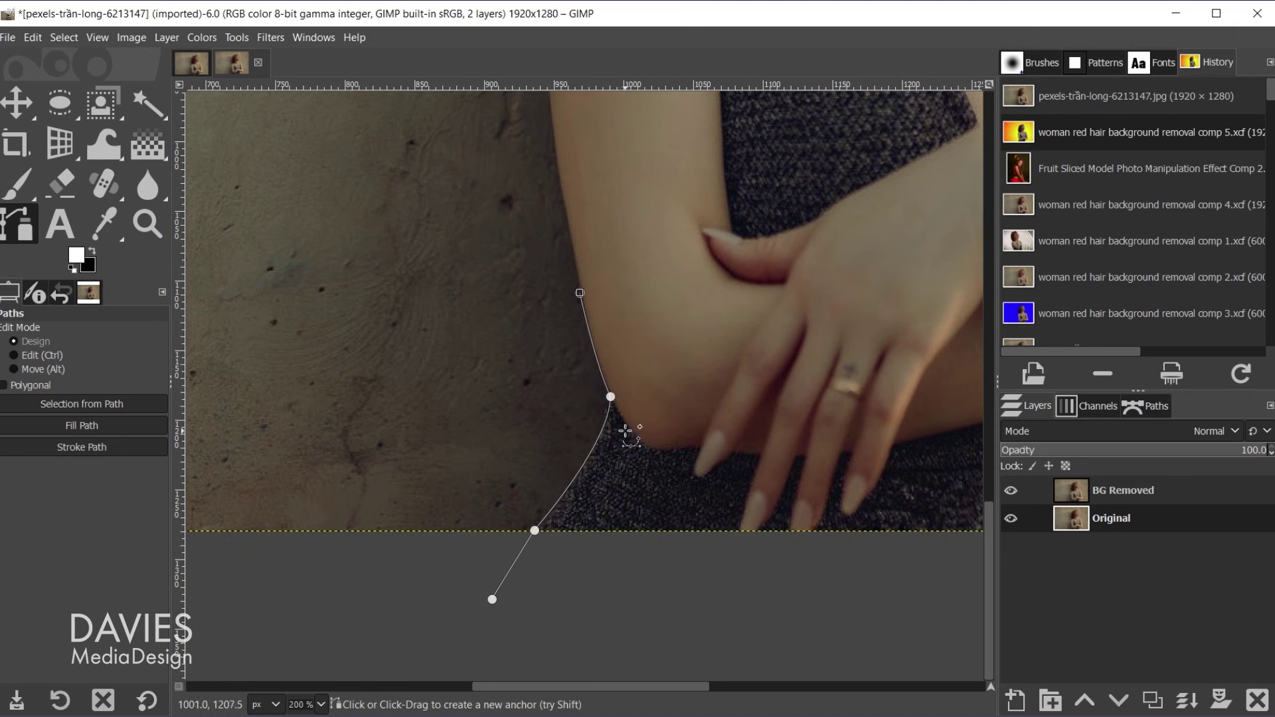
scroll(577, 252, "up", 5)
scroll(583, 257, "down", 2)
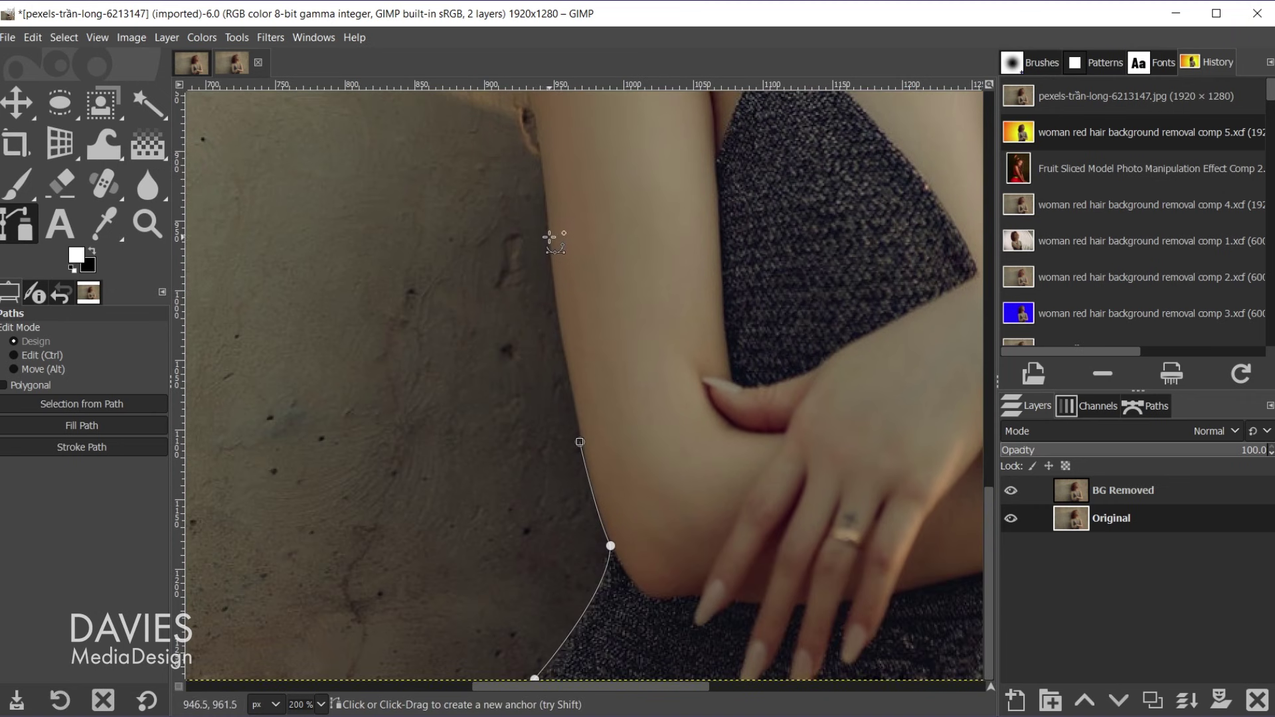
left_click_drag(548, 247, 546, 218)
scroll(548, 209, "up", 6)
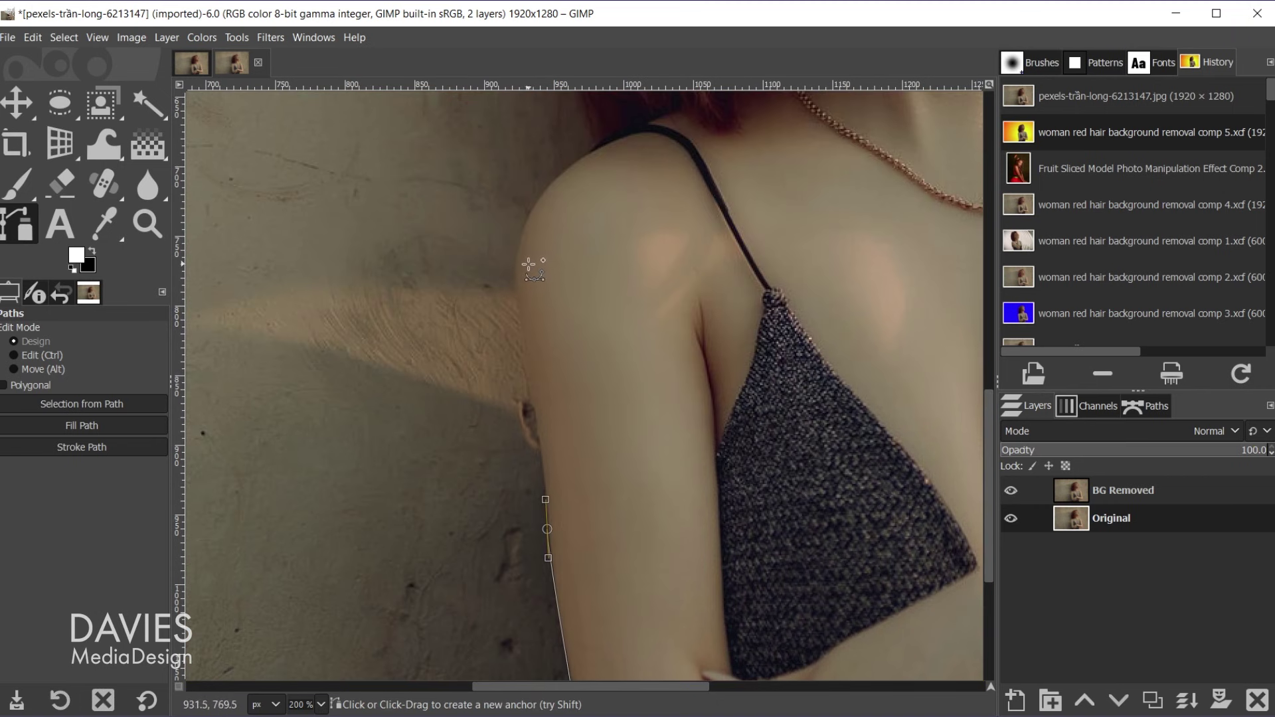
mouse_move(515, 293)
left_mouse_down()
mouse_move(512, 275)
mouse_move(523, 312)
left_mouse_up()
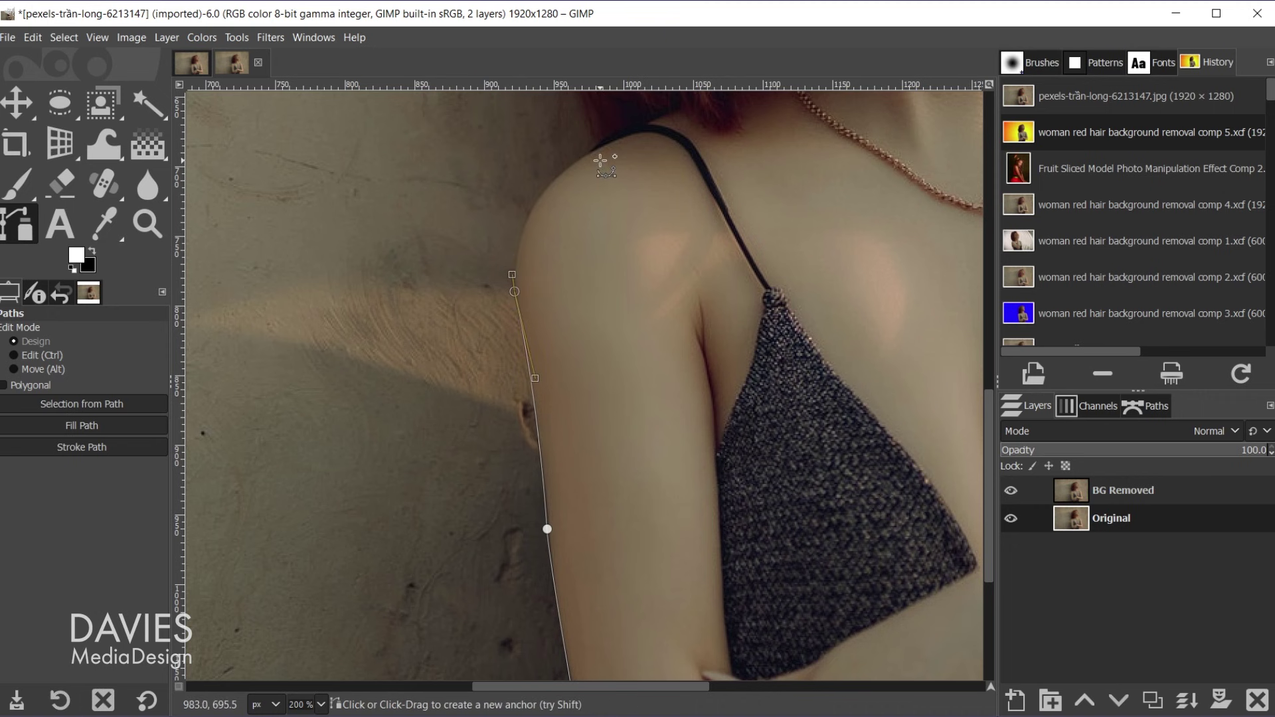
- Add and adjust curved anchors hugging the shoulder up to where the strap meets the hair
left_click_drag(598, 152, 682, 118)
scroll(707, 156, "up", 5)
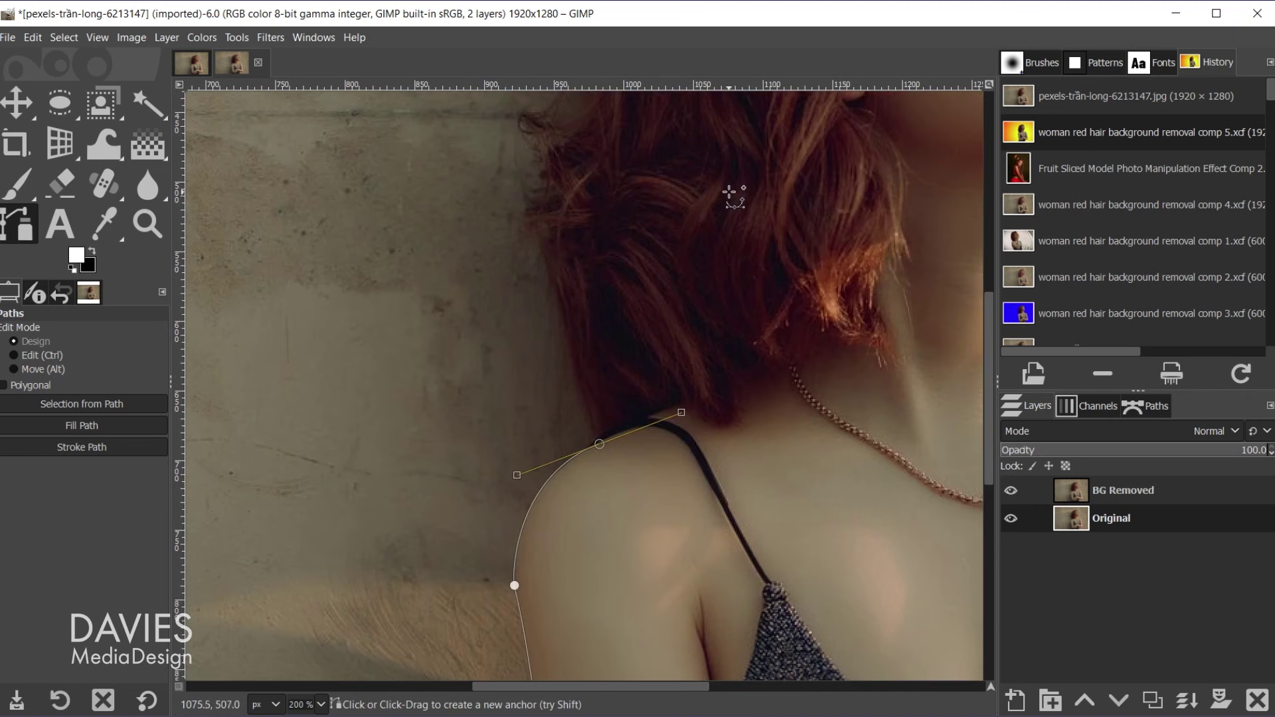
scroll(624, 433, "up", 5)
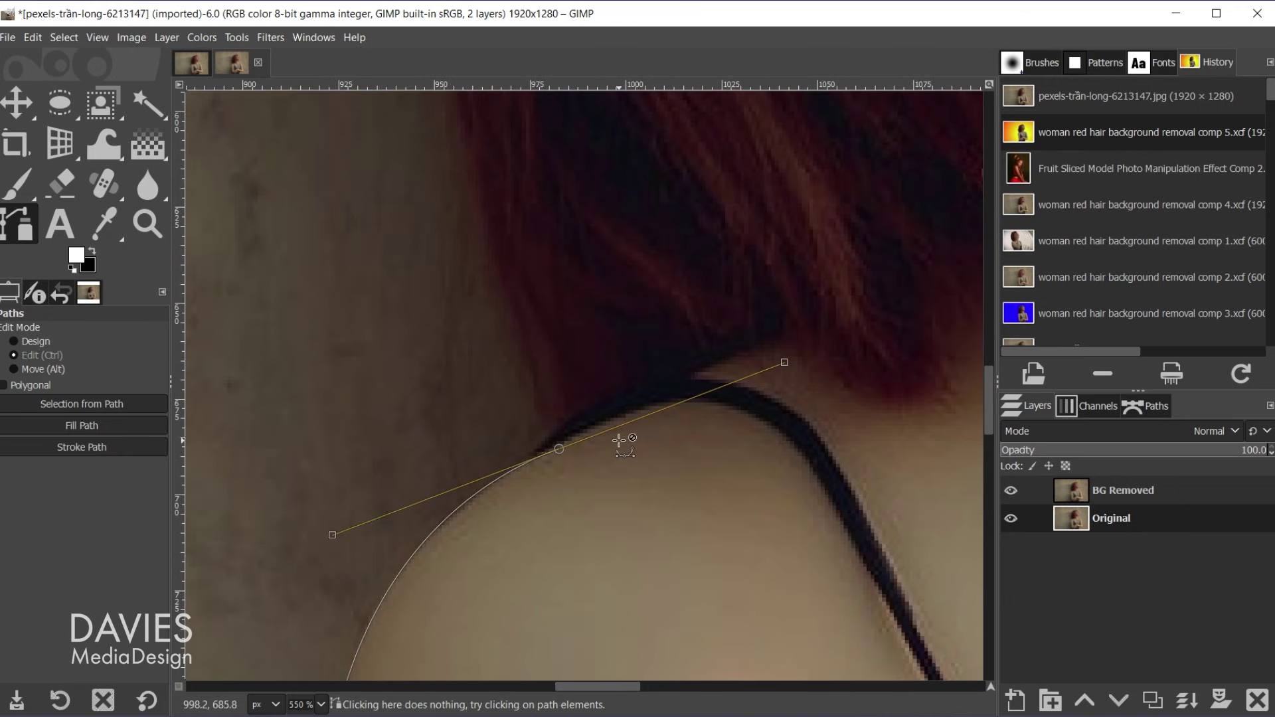
left_click_drag(501, 461, 441, 489)
scroll(441, 489, "down", 5)
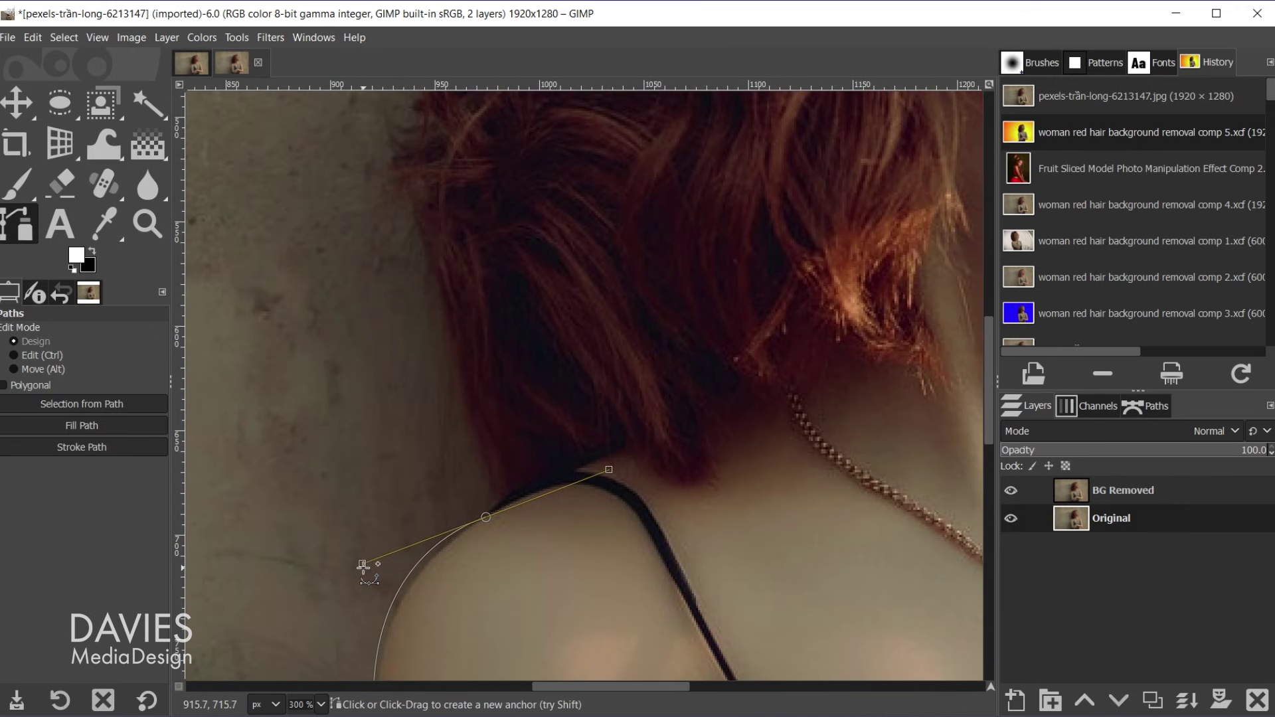
left_click_drag(363, 564, 378, 575)
scroll(379, 575, "down", 4)
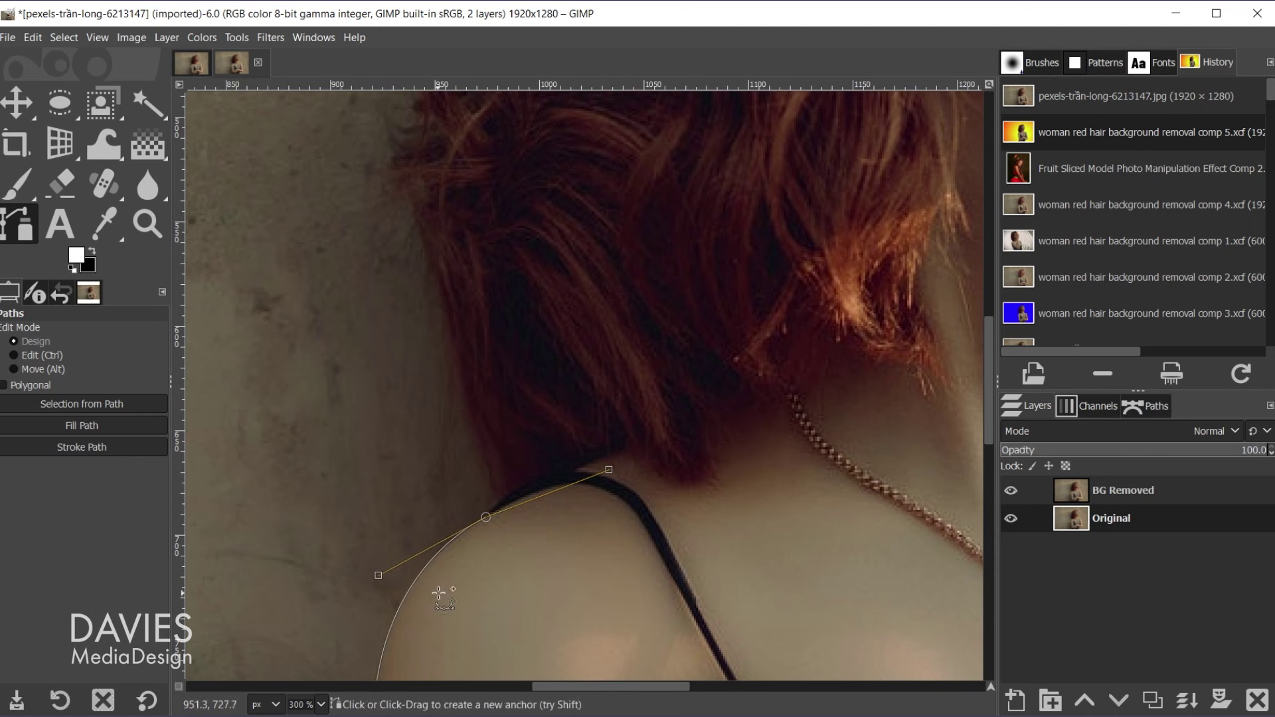
scroll(438, 591, "up", 6)
scroll(458, 580, "up", 2)
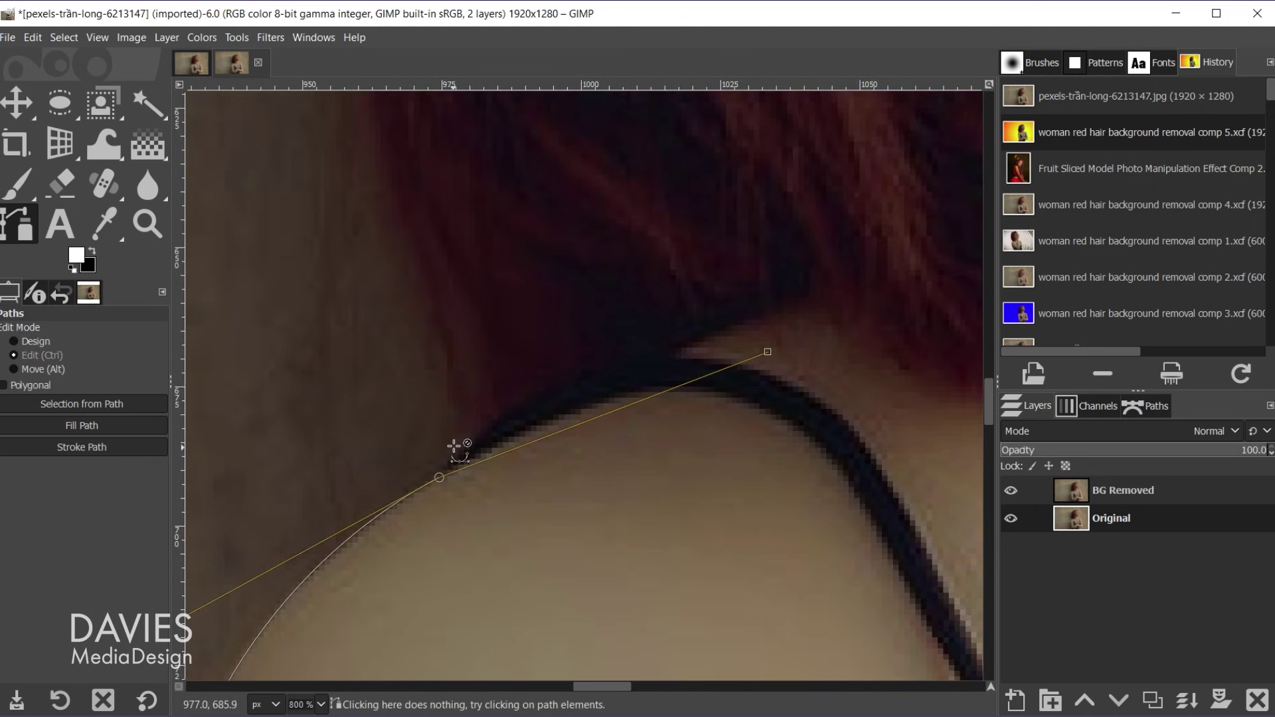
left_click(479, 420)
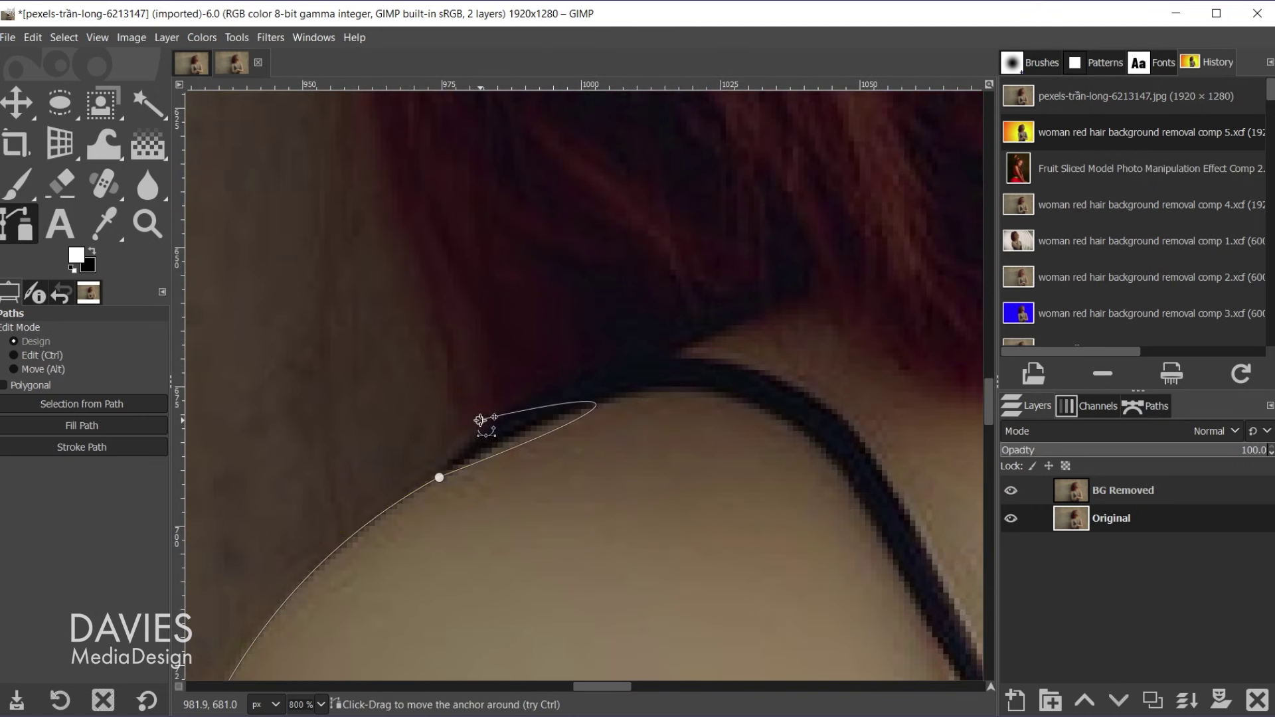
left_click(439, 477)
left_click_drag(768, 352, 487, 455)
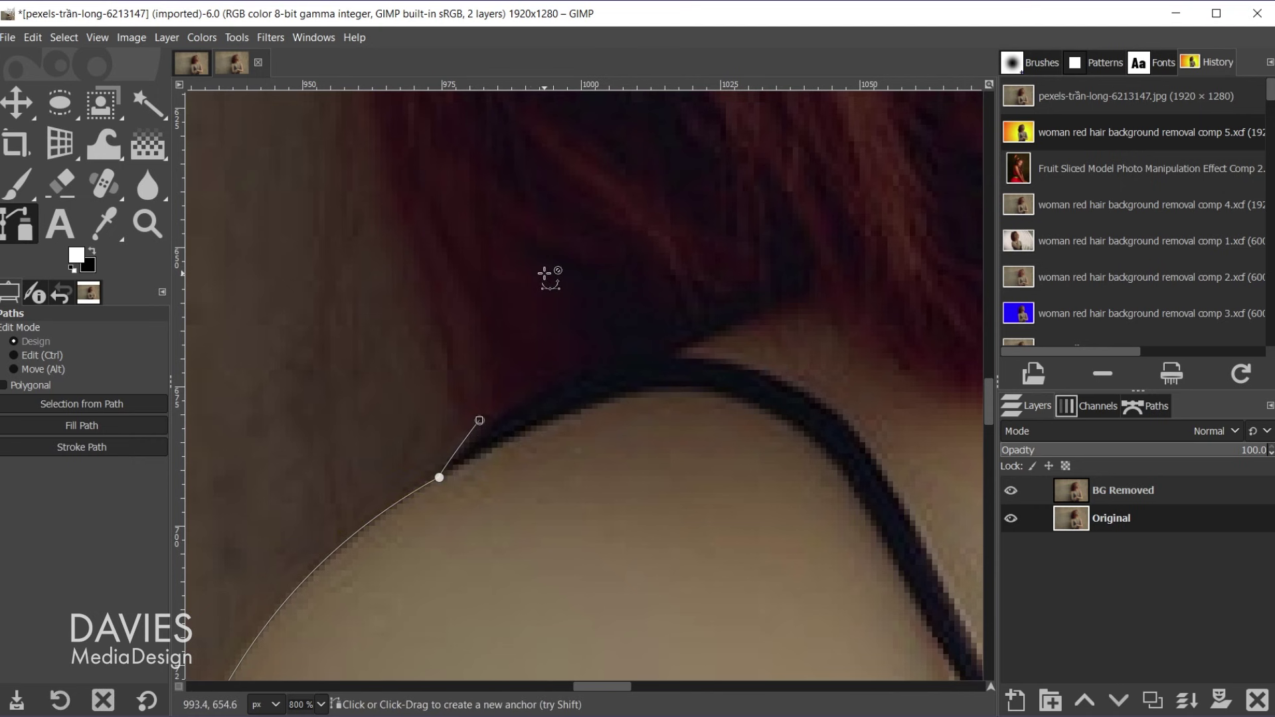
- Extend the path up the outer hair edge and across the top of her head to the forehead
key("2")
left_click_drag(582, 243, 506, 627)
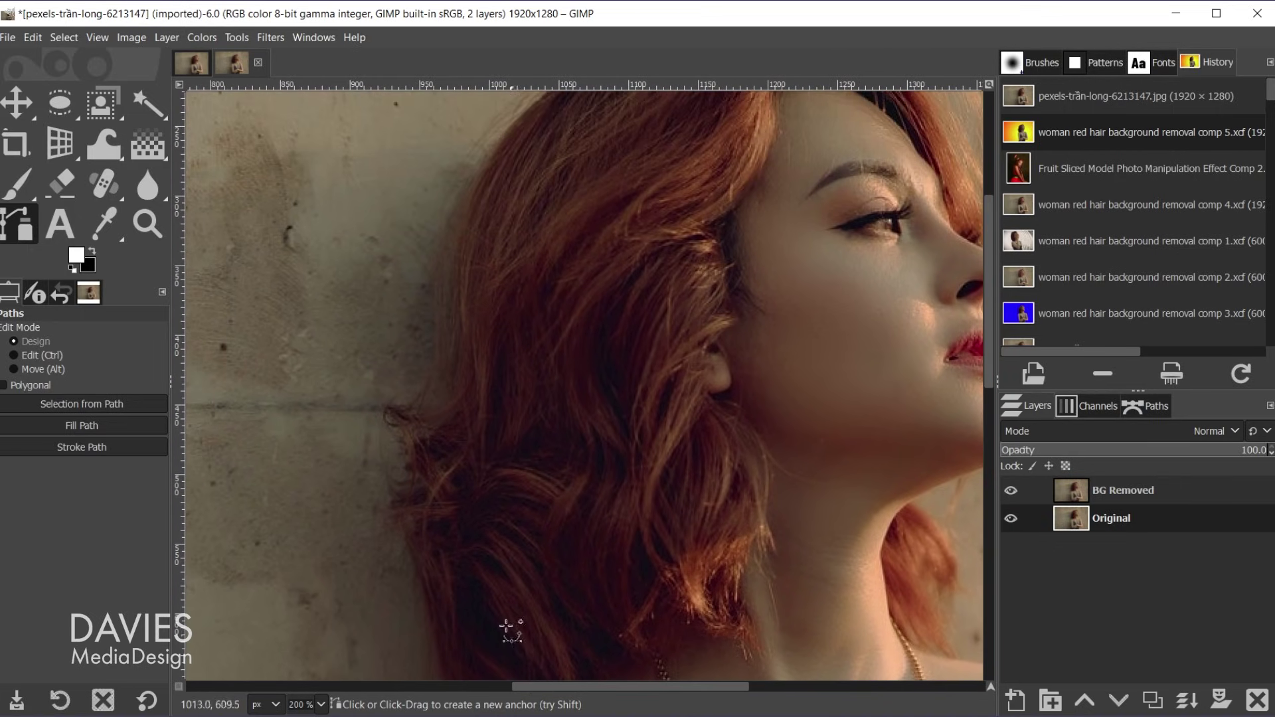
left_click(484, 399)
left_click(500, 197)
key("1")
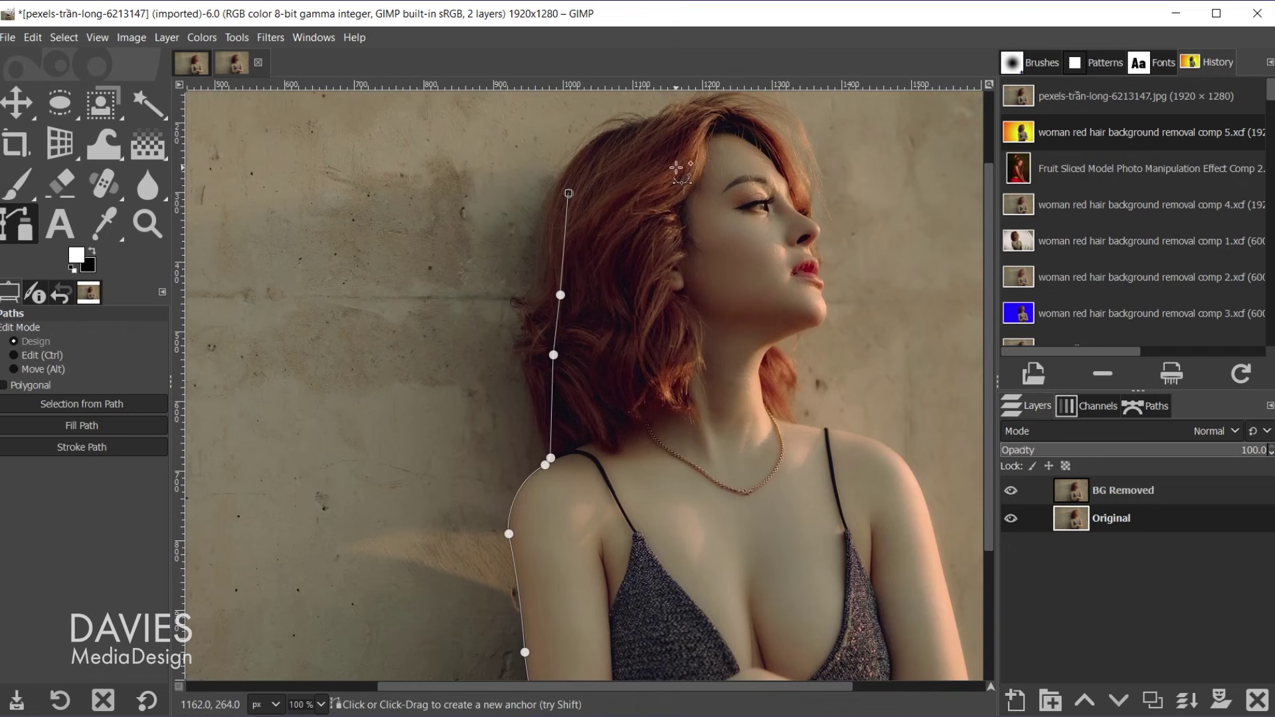
left_click_drag(676, 167, 516, 312)
left_click(489, 267)
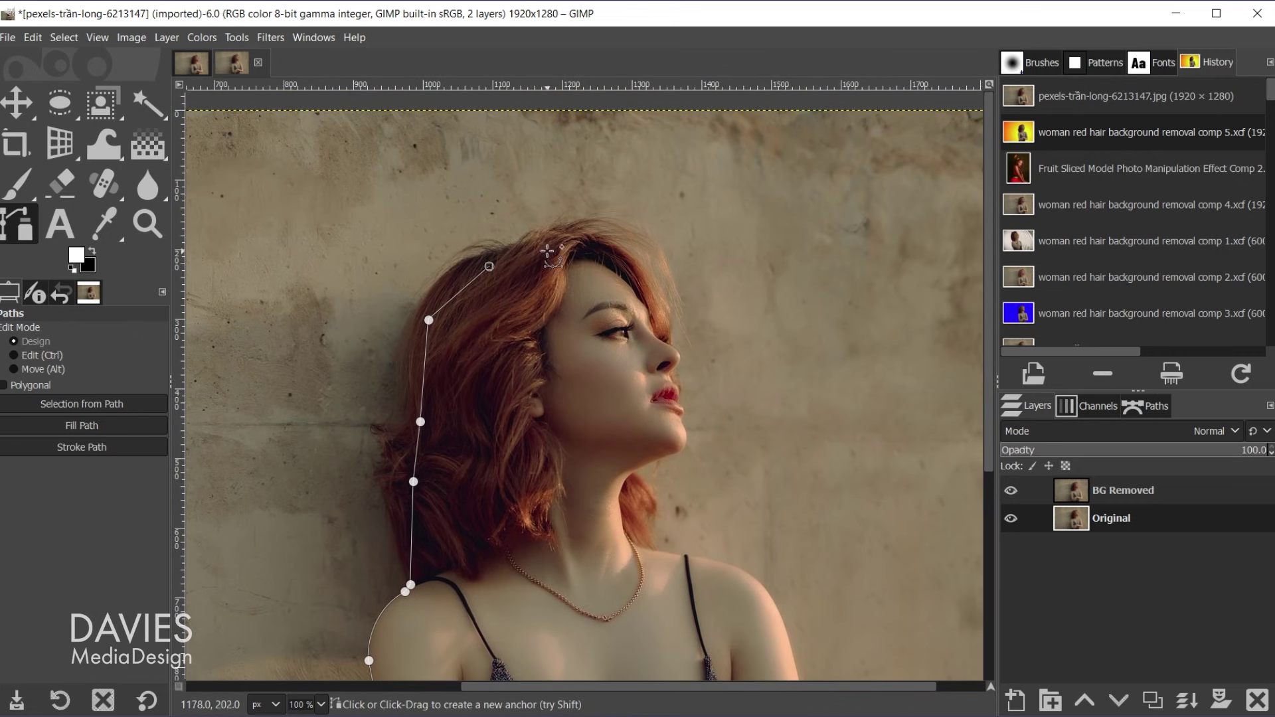
left_click(565, 247)
left_click(621, 262)
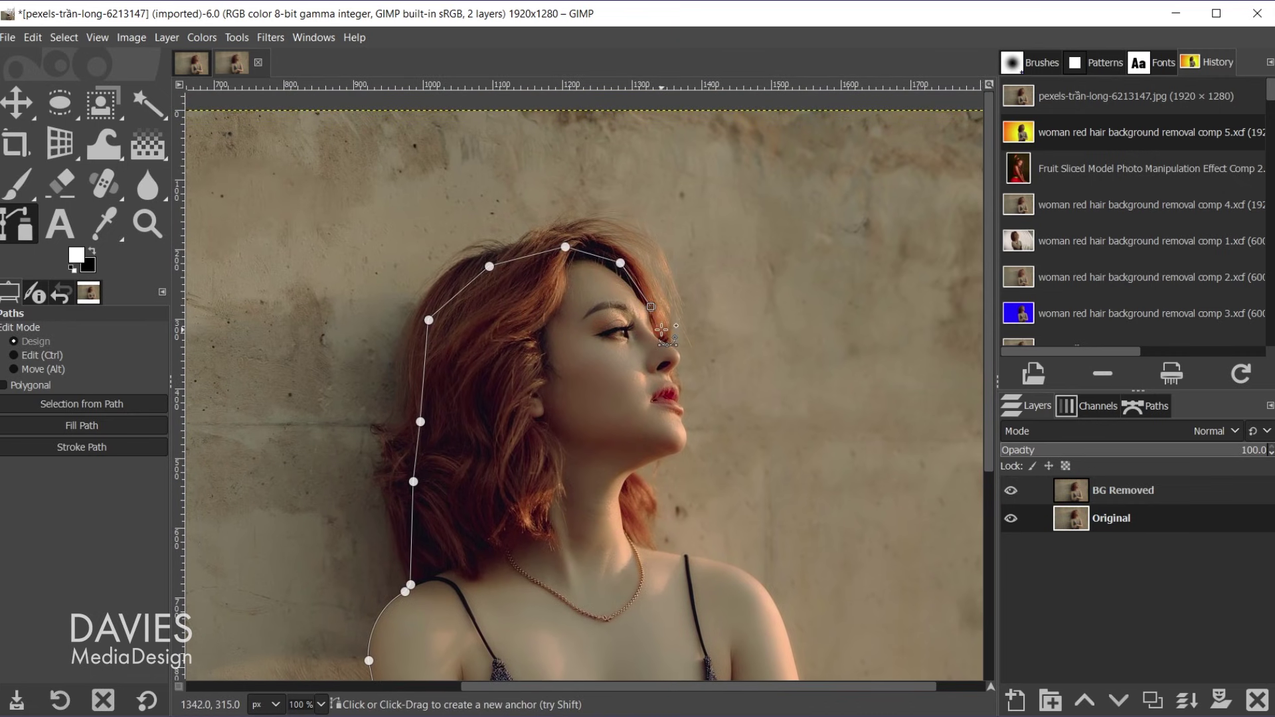
key("2")
key("3")
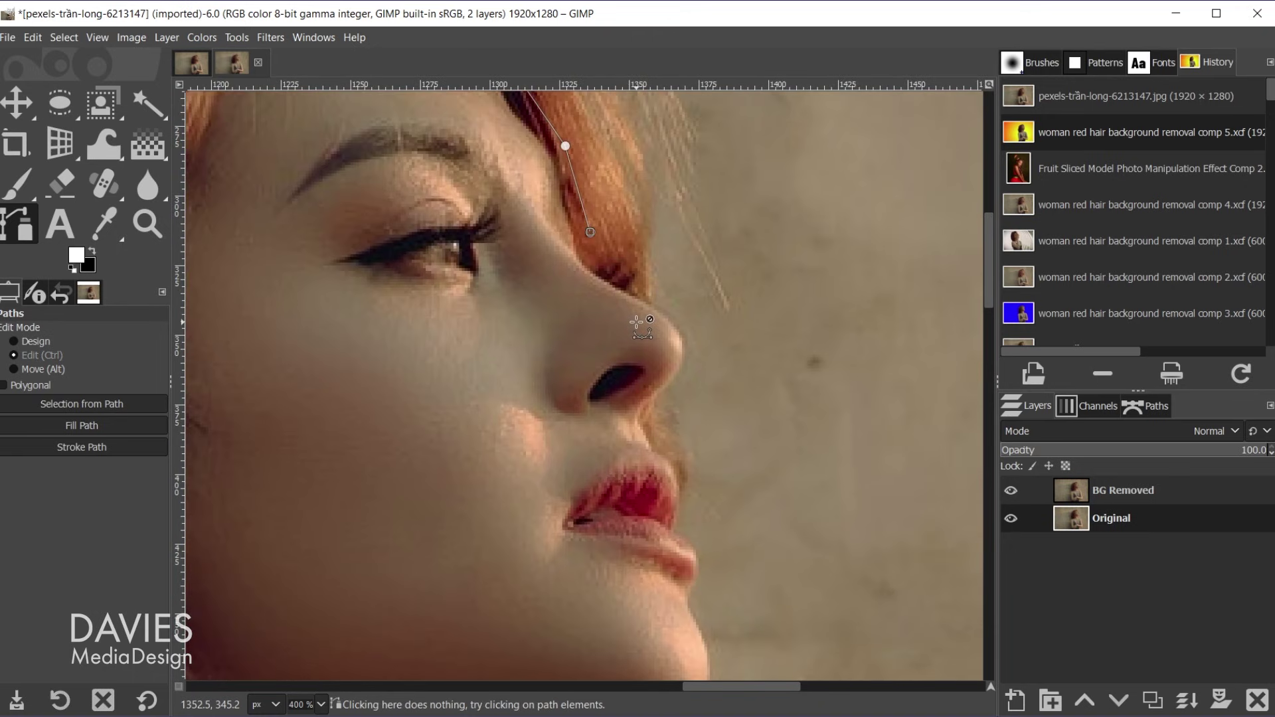
- Trace the path down the nose bridge and around the nose tip
left_click(635, 286)
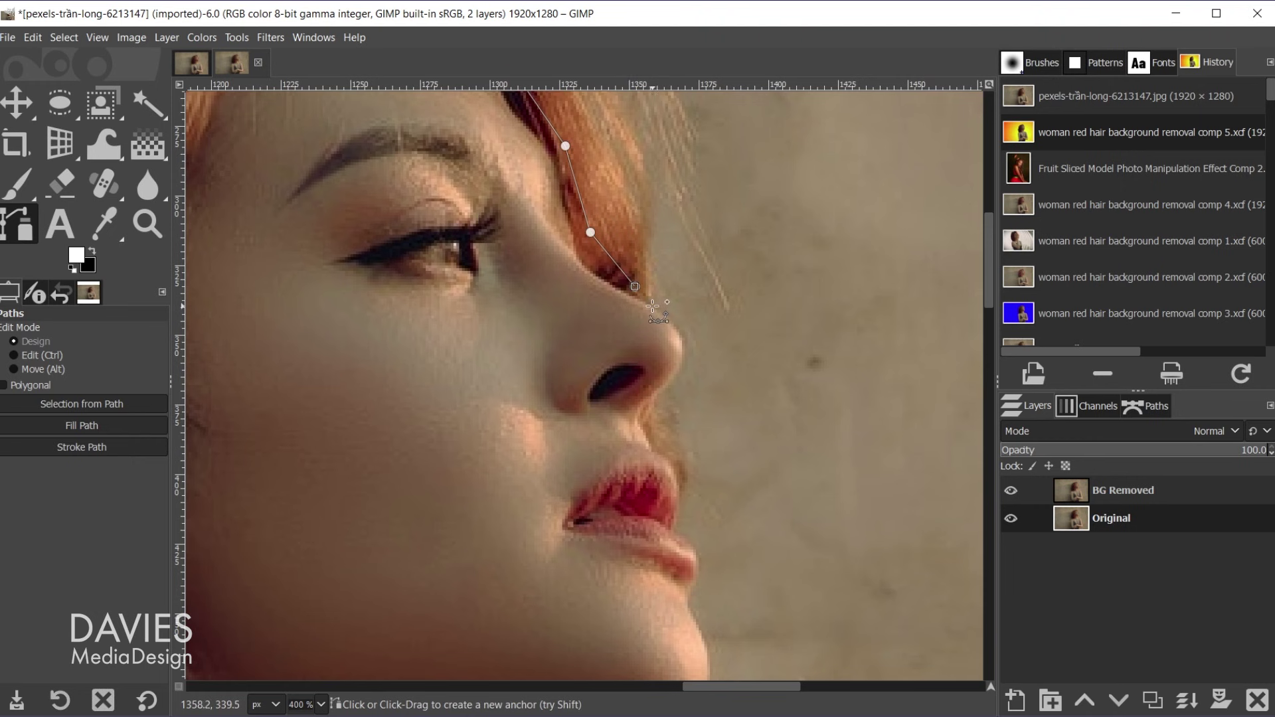
left_click(672, 317)
left_click_drag(682, 355, 678, 366)
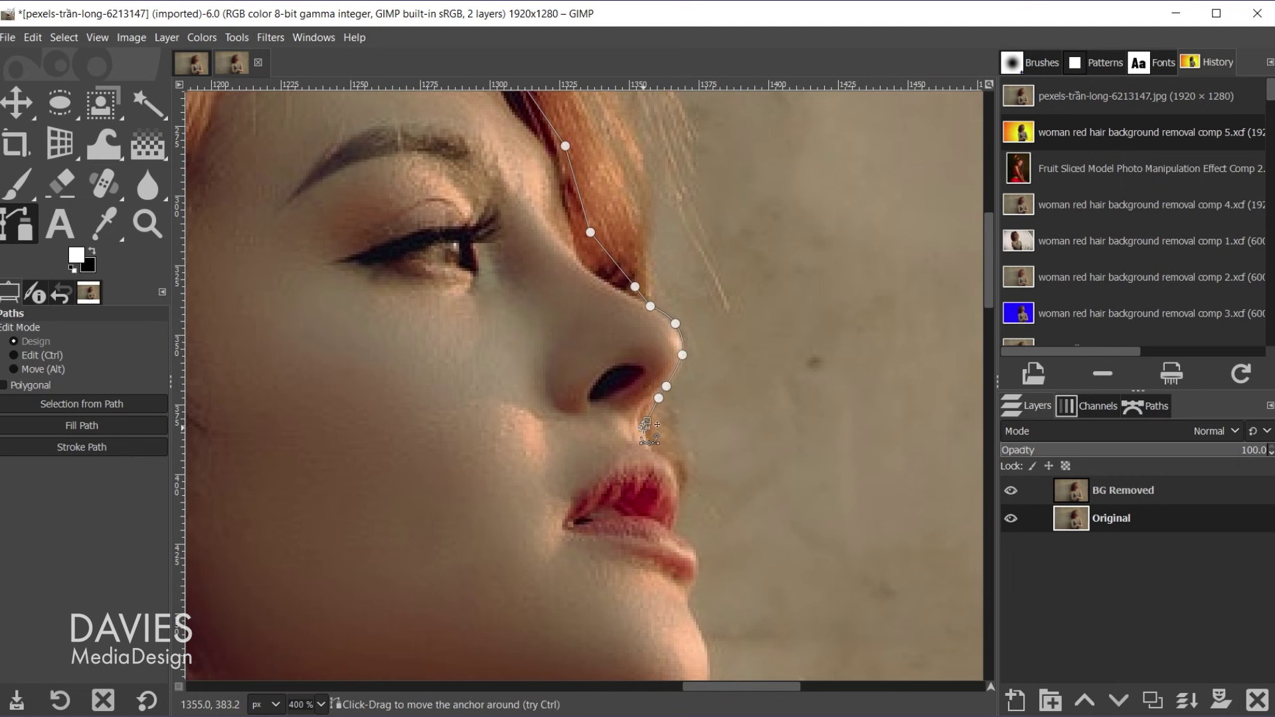
scroll(664, 439, "up", 1)
scroll(664, 439, "up", 1)
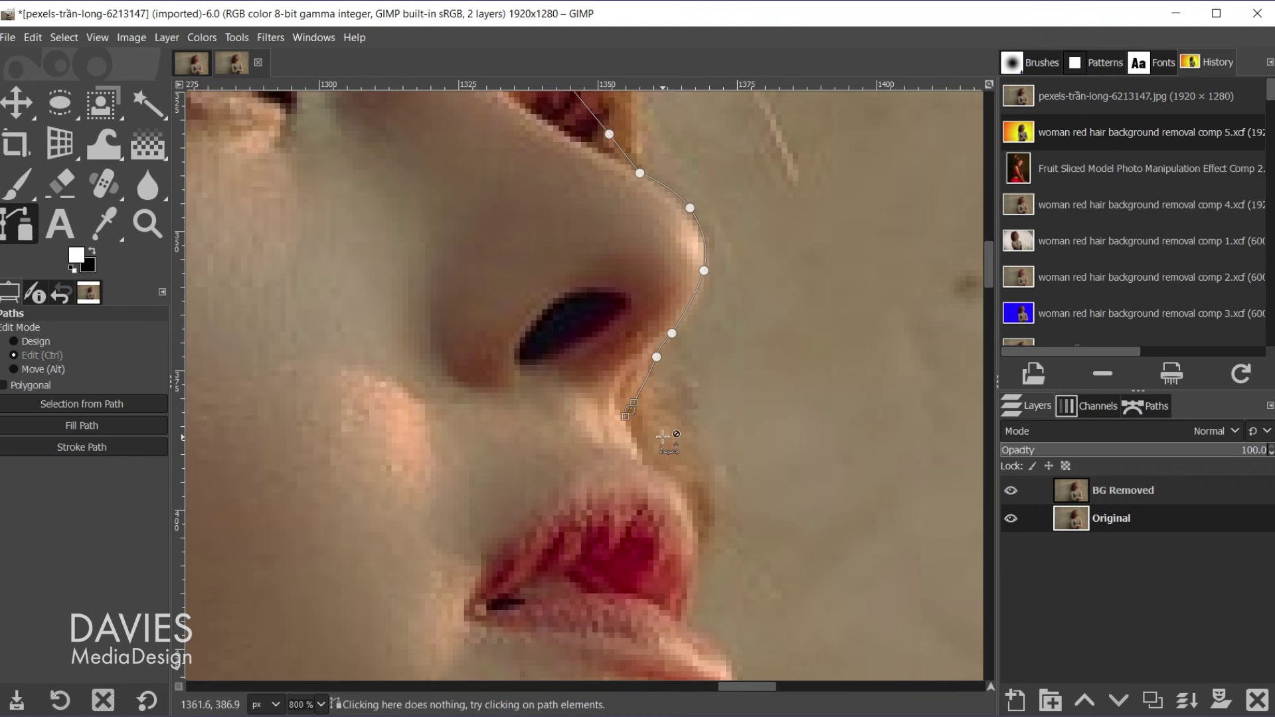
left_click_drag(703, 270, 707, 277)
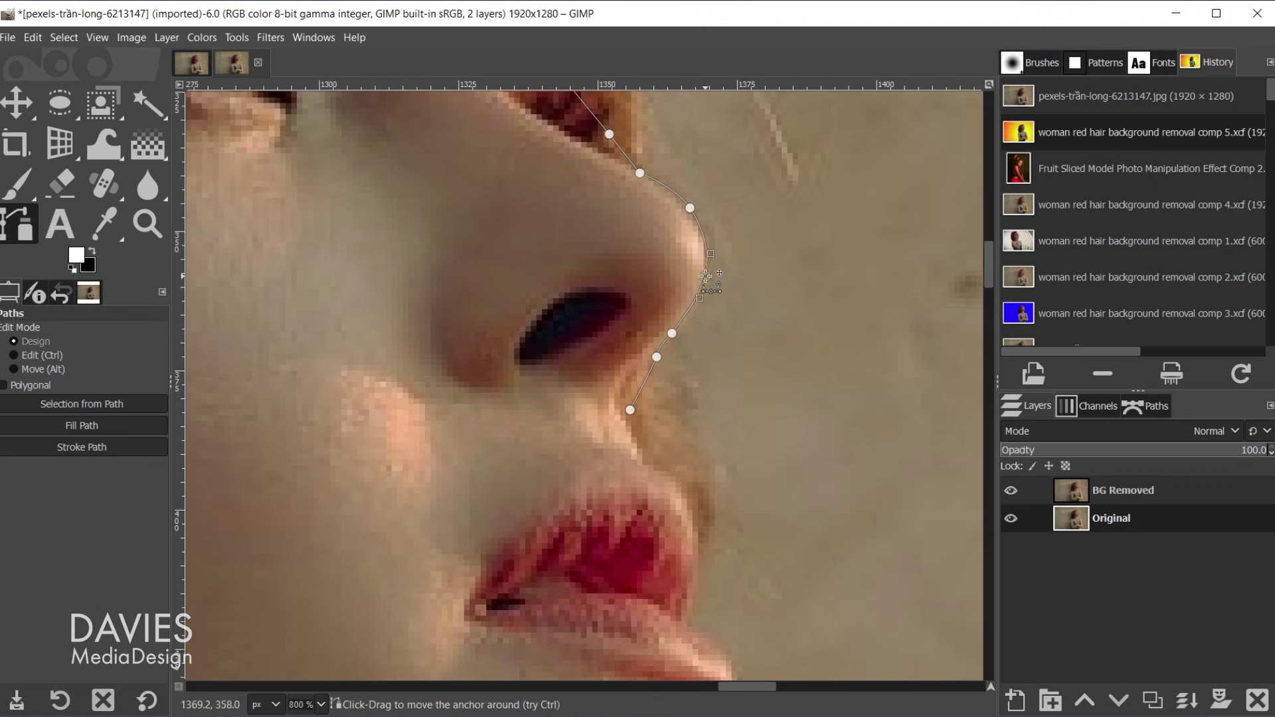
left_click(629, 410)
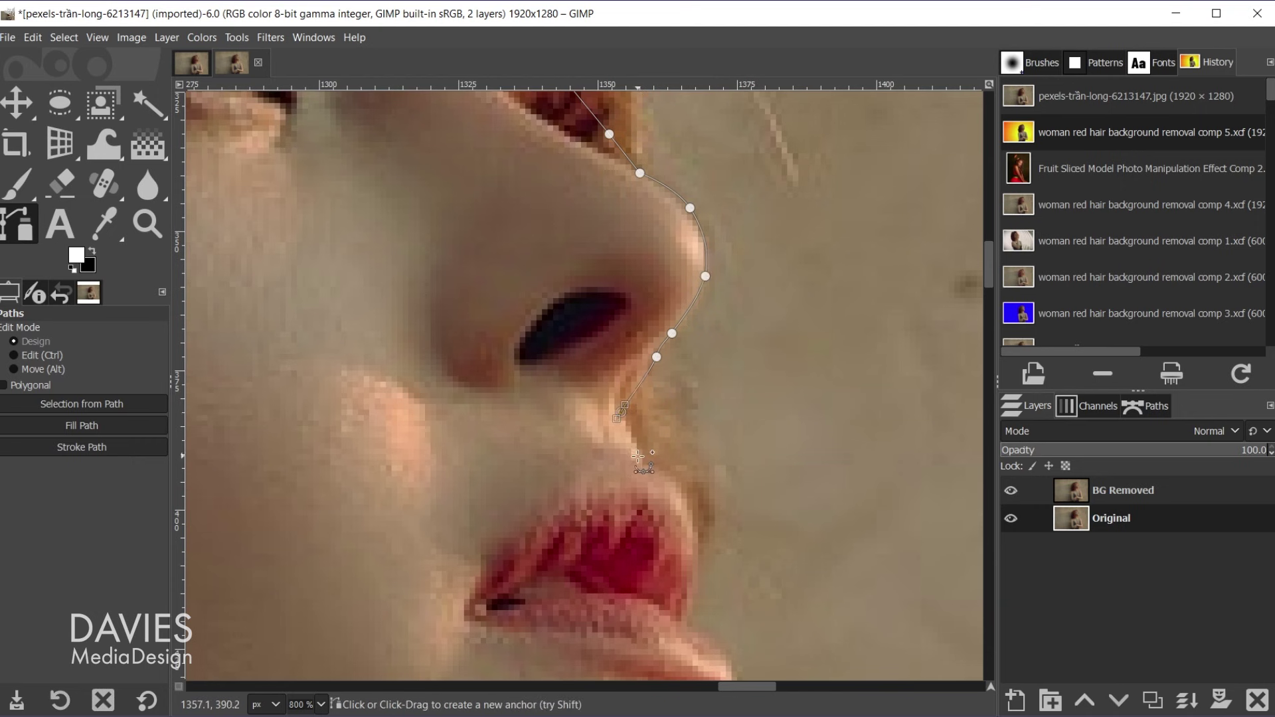
- Continue the path past the upper and lower lips, undoing one misplaced anchor
left_click(643, 457)
left_click_drag(673, 476, 680, 482)
scroll(720, 530, "down", 3)
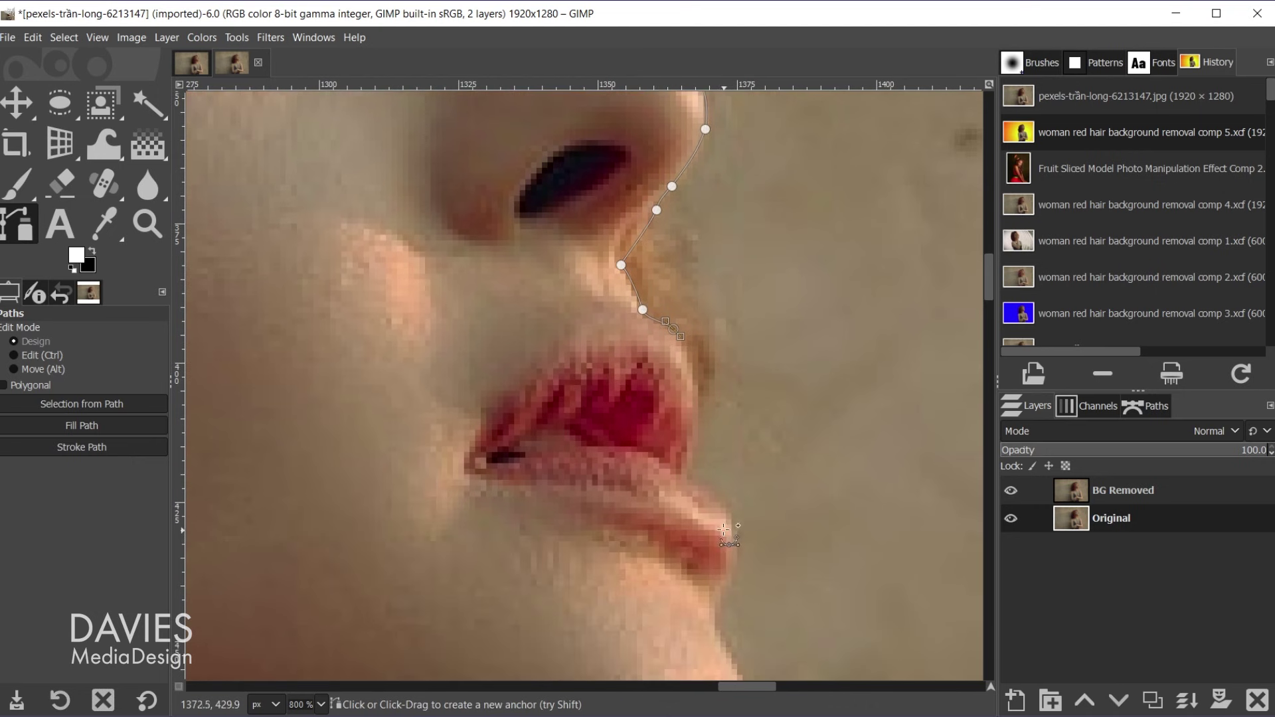
left_click_drag(688, 367, 694, 380)
key("ctrl+z")
left_click_drag(689, 463, 664, 546)
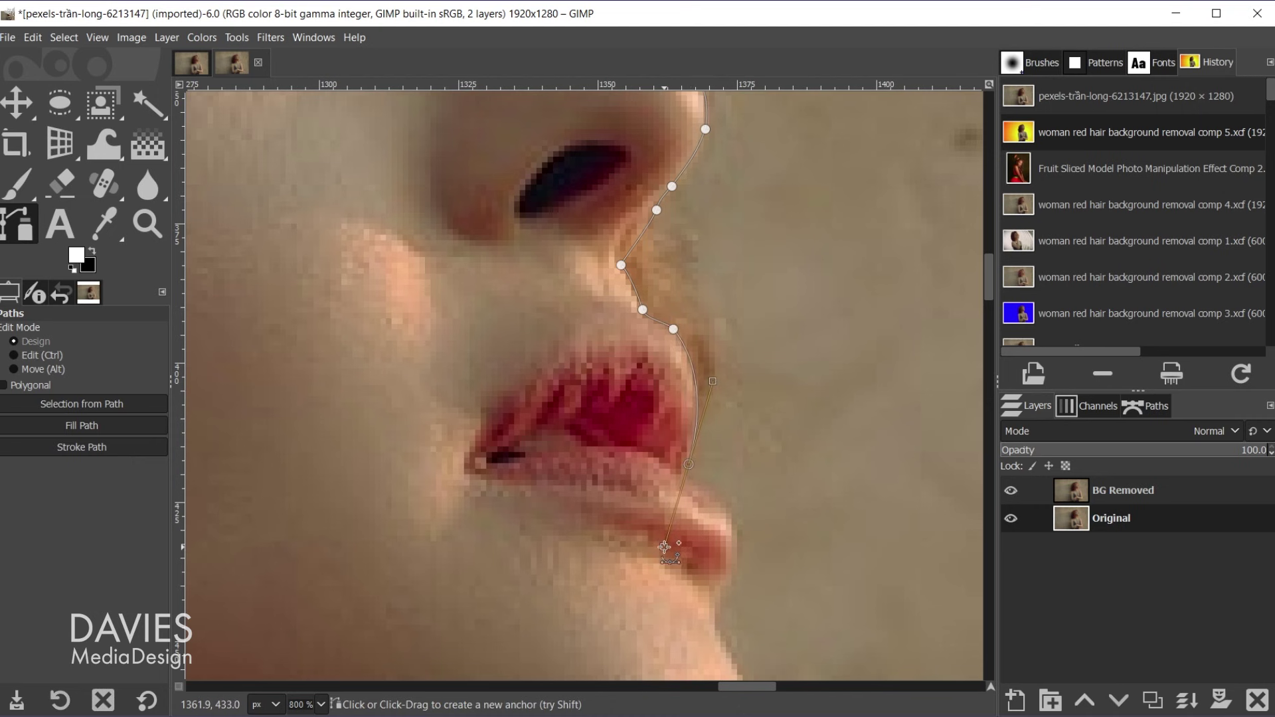
left_click(725, 507)
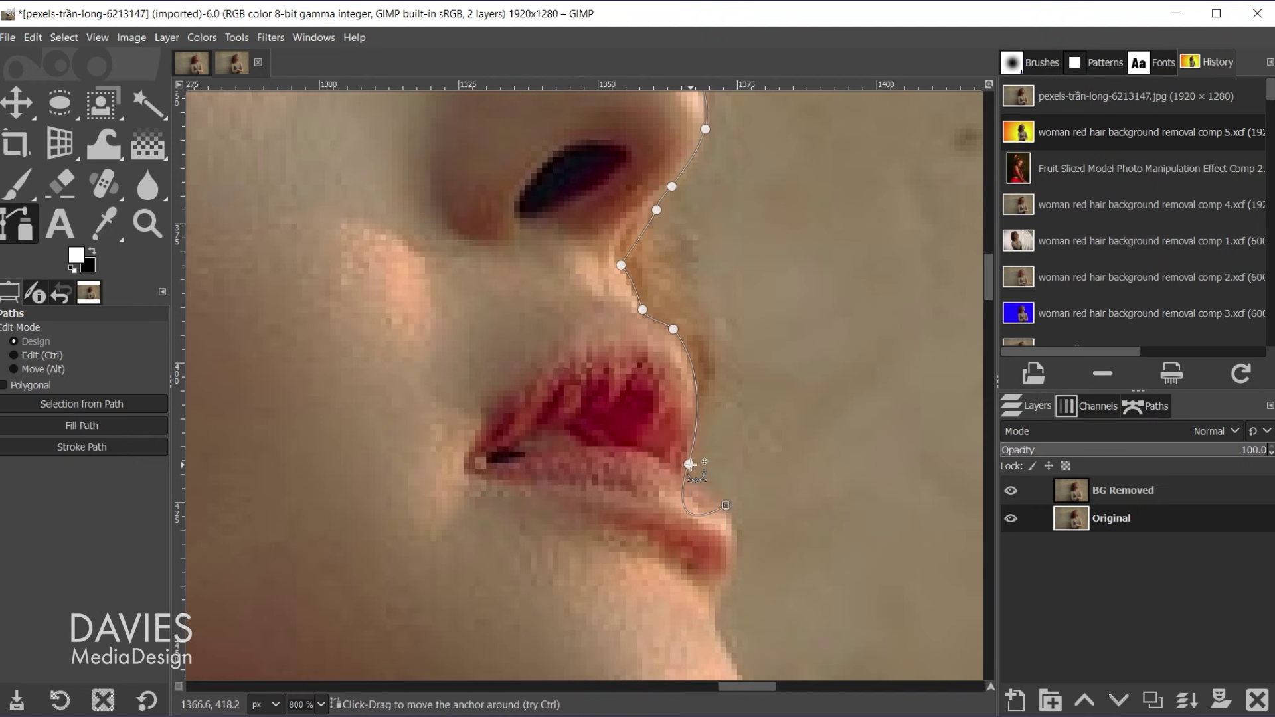
left_click(726, 505)
mouse_move(702, 505)
left_mouse_down()
mouse_move(715, 505)
mouse_move(682, 478)
mouse_move(724, 504)
left_mouse_up()
- Add anchors from below the lower lip down to the chin
scroll(750, 565, "down", 3)
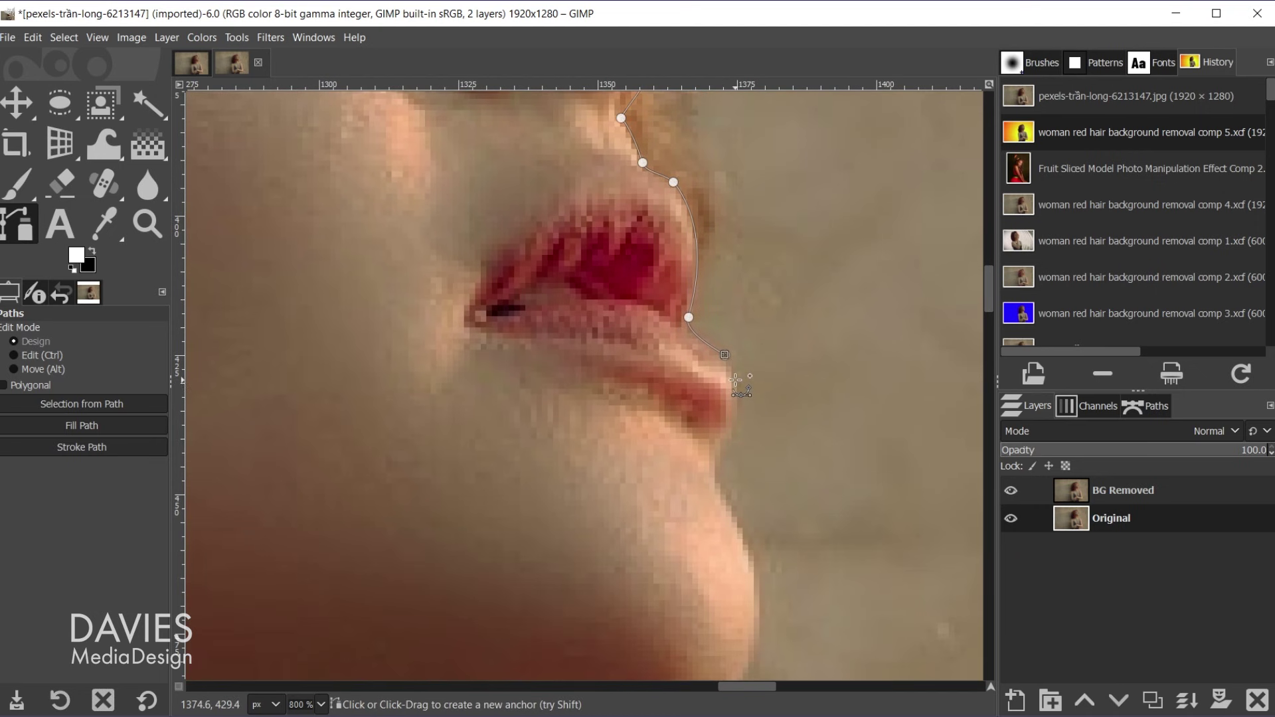
left_click_drag(732, 365, 738, 394)
left_click(737, 408)
left_click(730, 433)
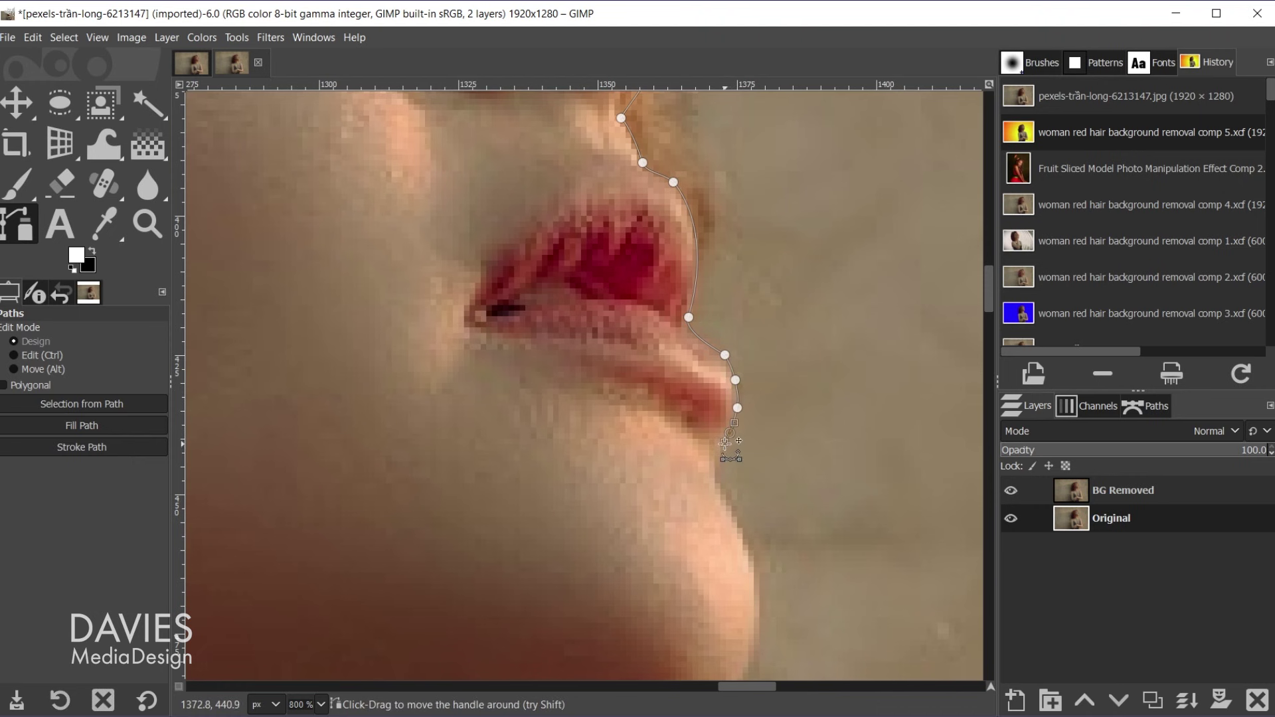
left_click_drag(719, 451, 717, 460)
left_click(715, 474)
left_click(725, 501)
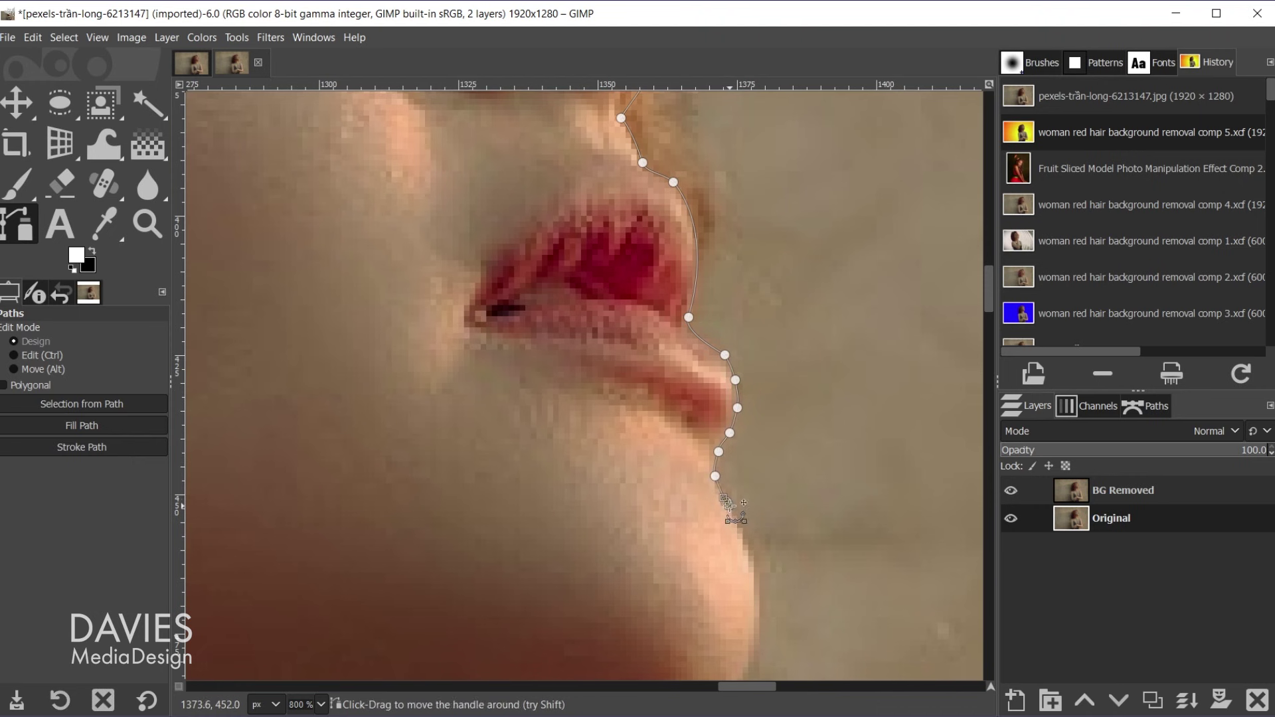
scroll(755, 581, "down", 1)
- Place anchors around the chin and along the jawline to the neck
scroll(755, 581, "down", 2)
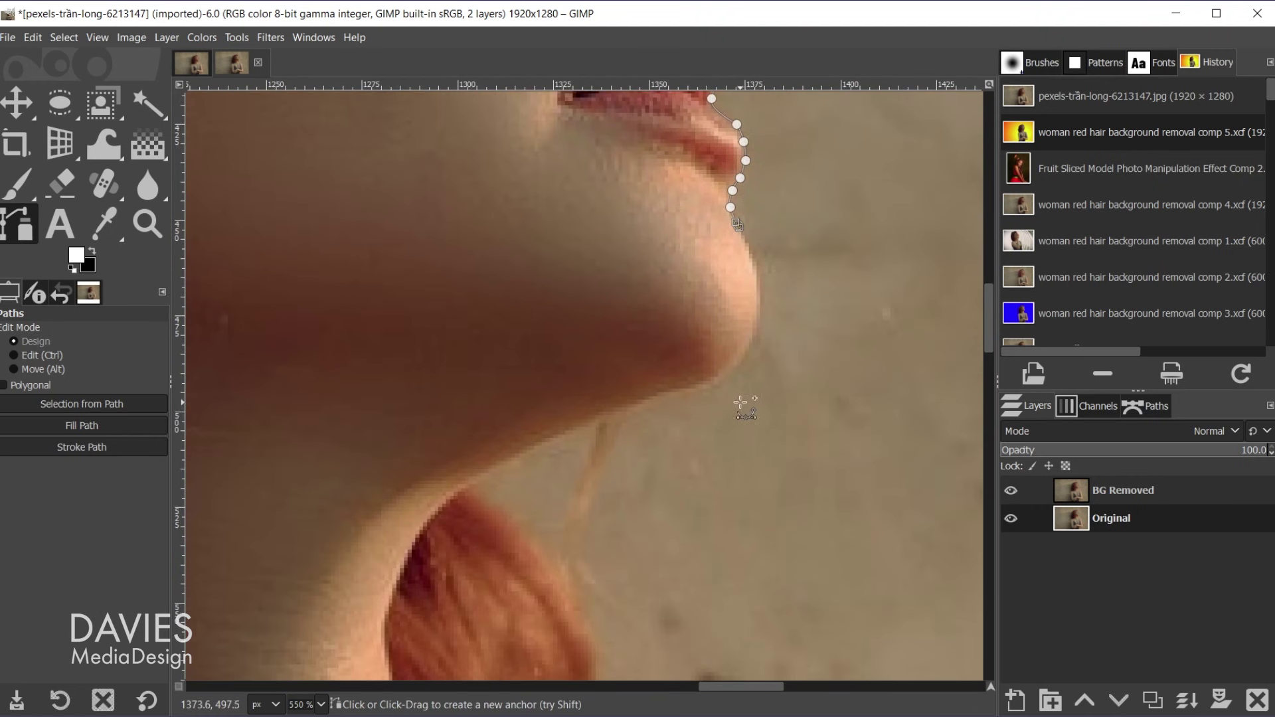
left_click_drag(737, 367, 688, 425)
left_click(715, 383)
left_click(674, 395)
left_click(638, 405)
left_click(603, 419)
left_click(555, 438)
left_click_drag(511, 460, 495, 470)
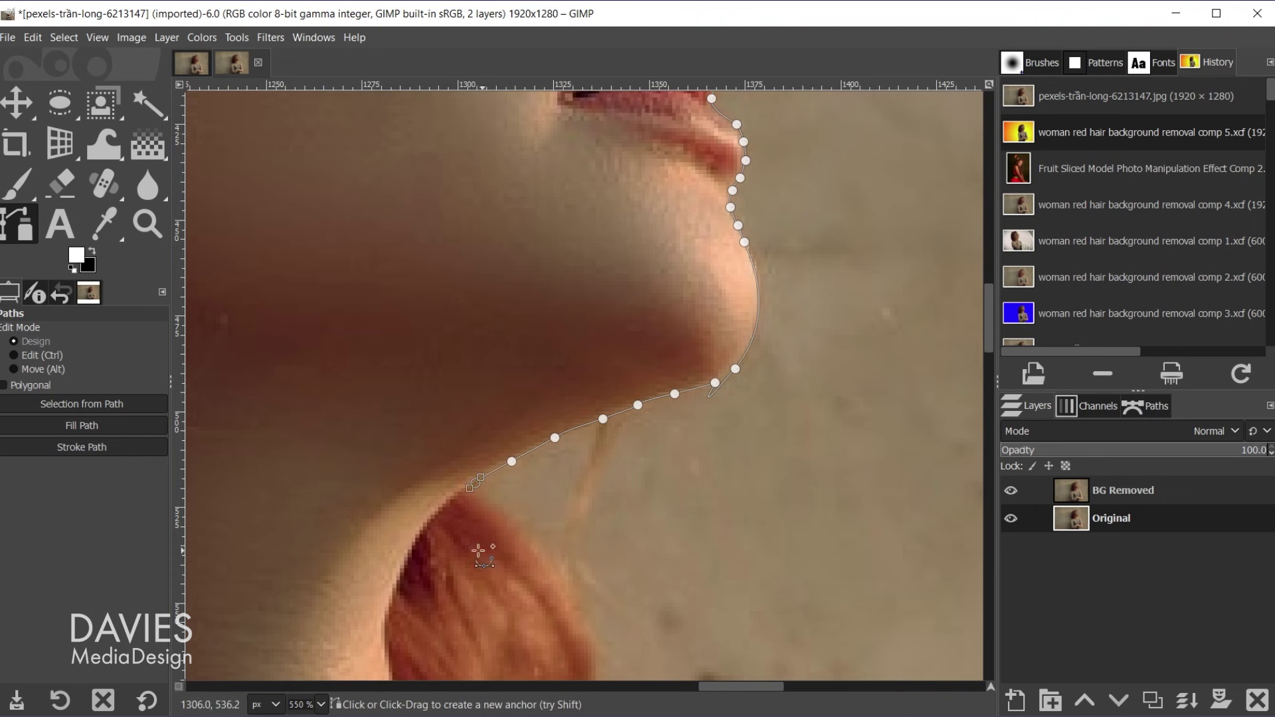
scroll(476, 478, "down", 3)
- Follow the hair edge down beside the neck to the necklace and neck base
left_click_drag(450, 232, 443, 238)
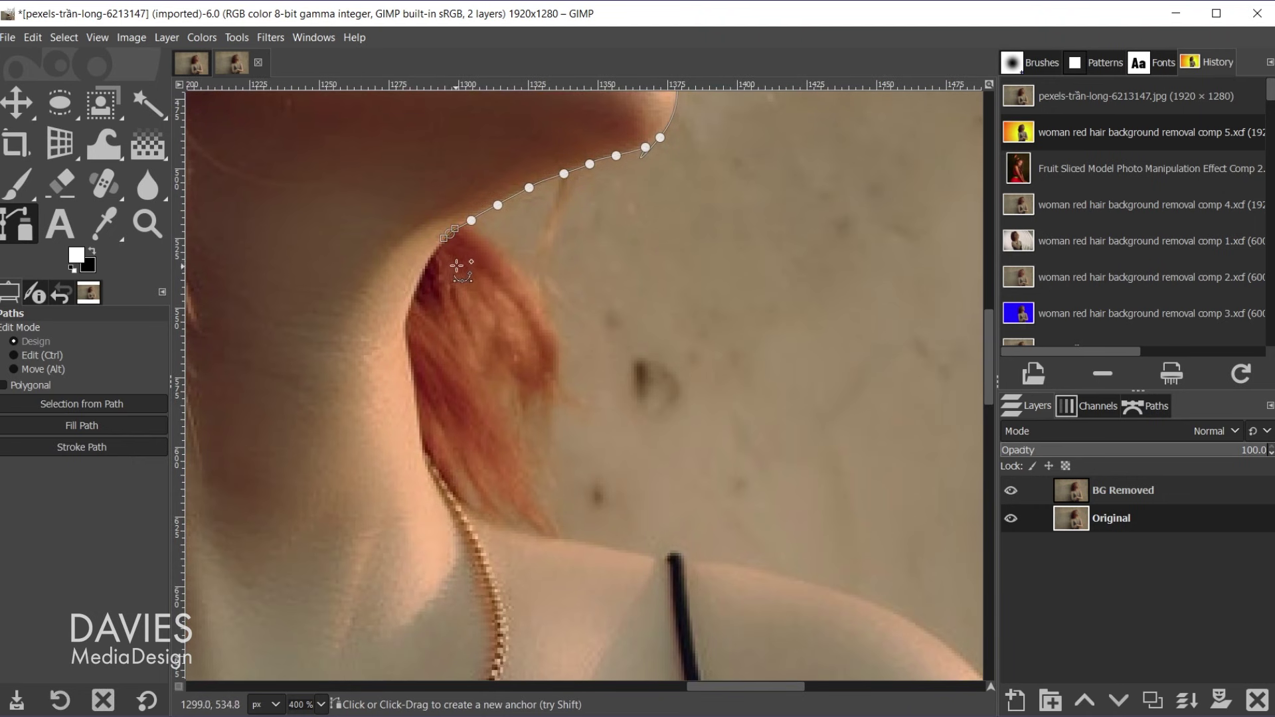
left_click(494, 261)
left_click(488, 287)
left_click(501, 334)
left_click(483, 398)
left_click(499, 443)
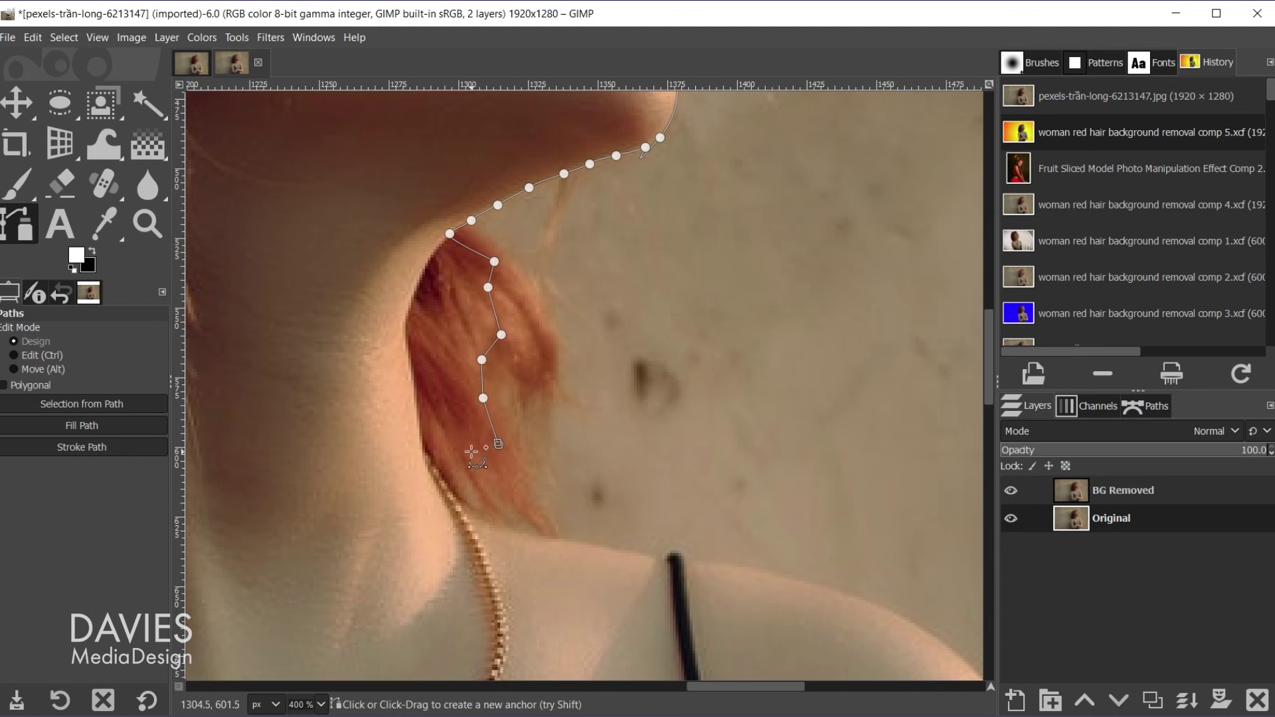
left_click(457, 445)
left_click(443, 459)
left_click(452, 519)
- Carry the path along the front shoulder and over the dress strap
scroll(562, 545, "up", 3)
left_click(559, 541)
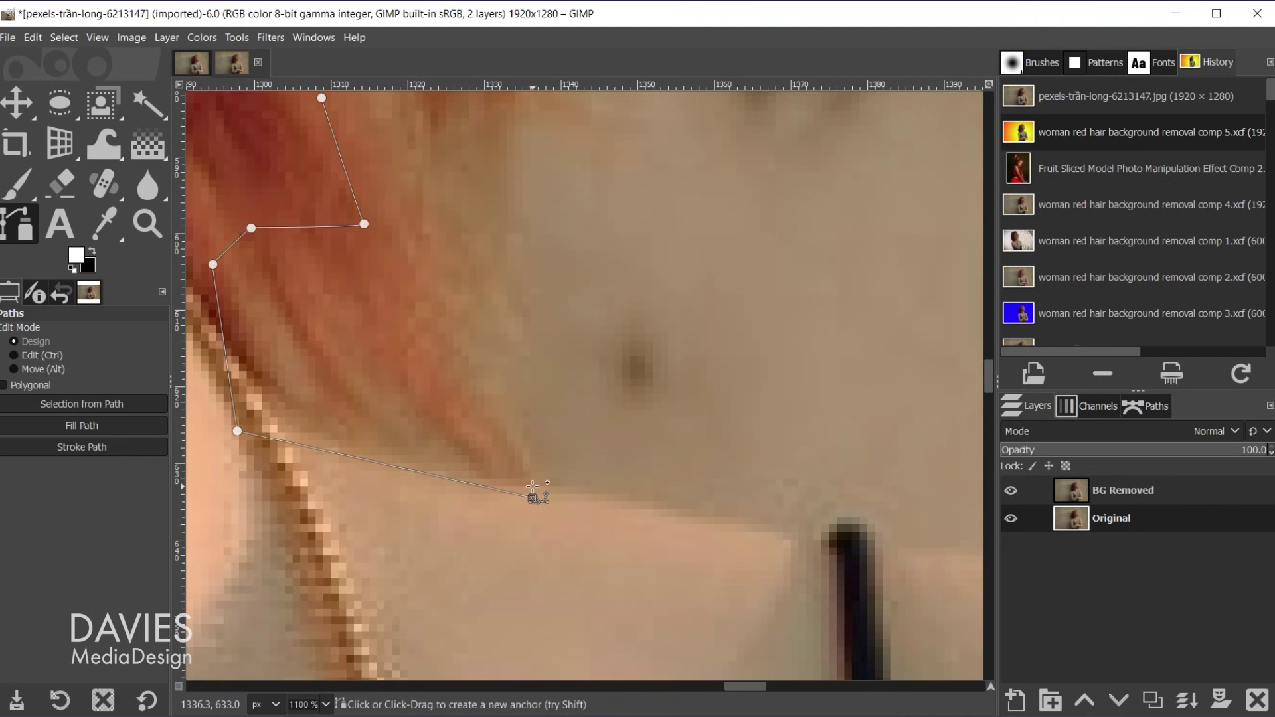
left_click_drag(532, 488, 816, 535)
left_click(830, 525)
left_click(845, 517)
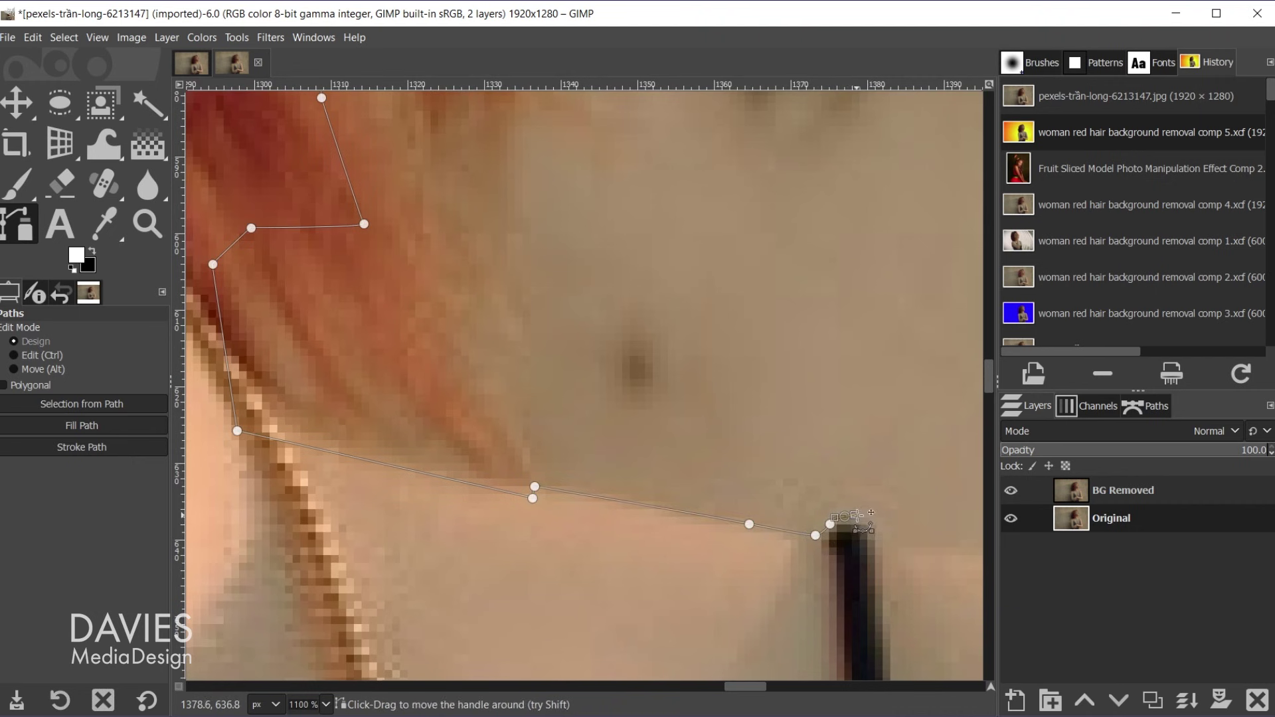
left_click(868, 522)
scroll(887, 542, "down", 4)
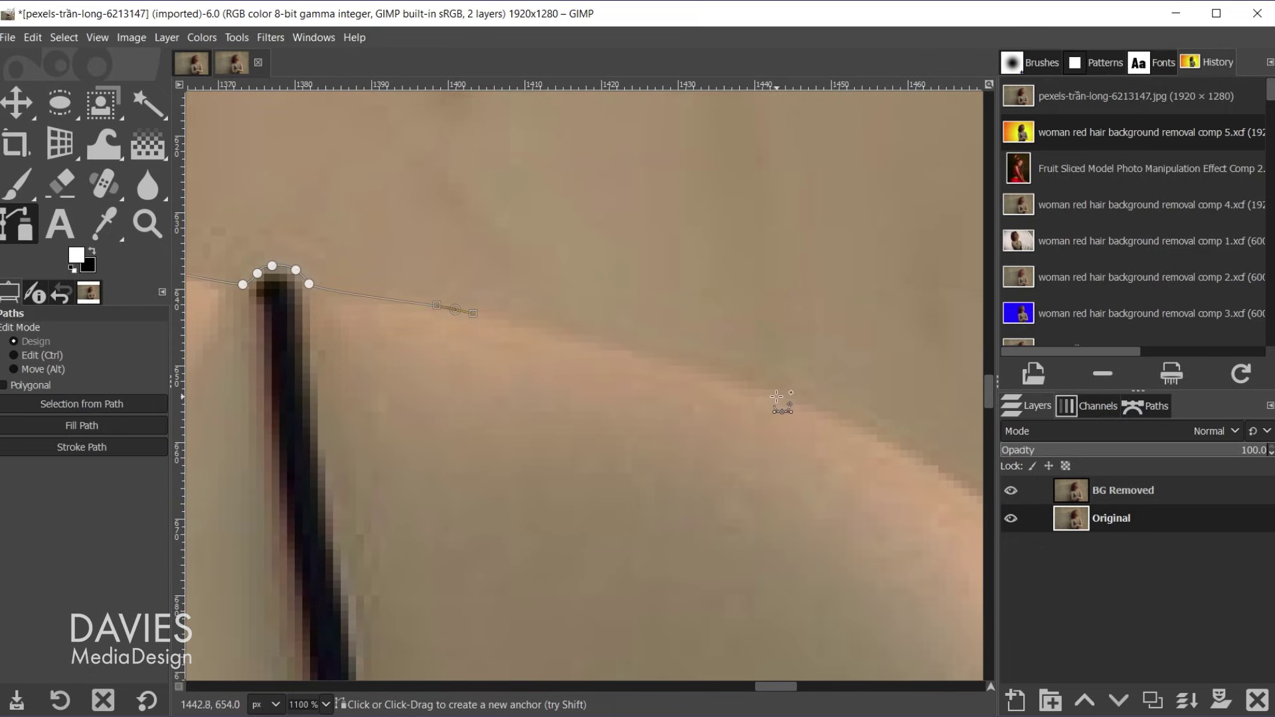
key("ctrl")
scroll(829, 470, "up", 3)
scroll(829, 470, "left", 5)
scroll(848, 549, "down", 4)
scroll(848, 549, "right", 4)
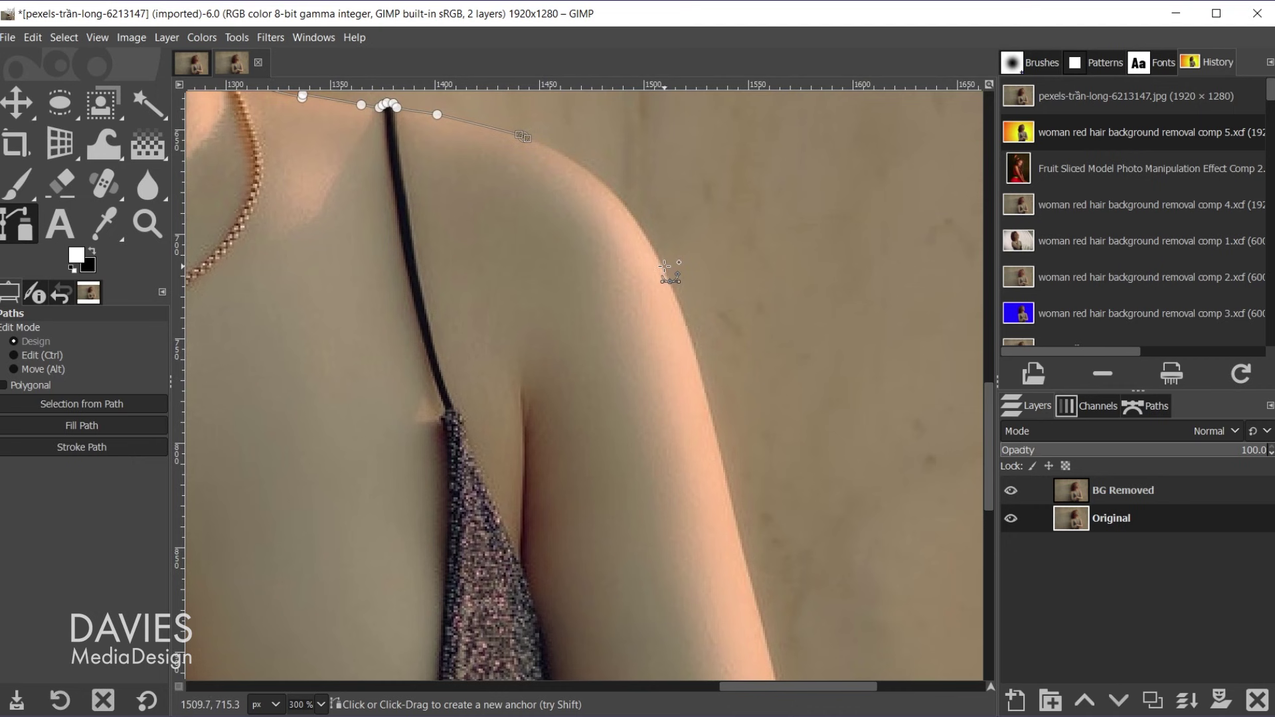
- Add curved anchors along the top of the right shoulder, bending the segment to hug its edge
left_click_drag(665, 265, 726, 380)
left_click(711, 419)
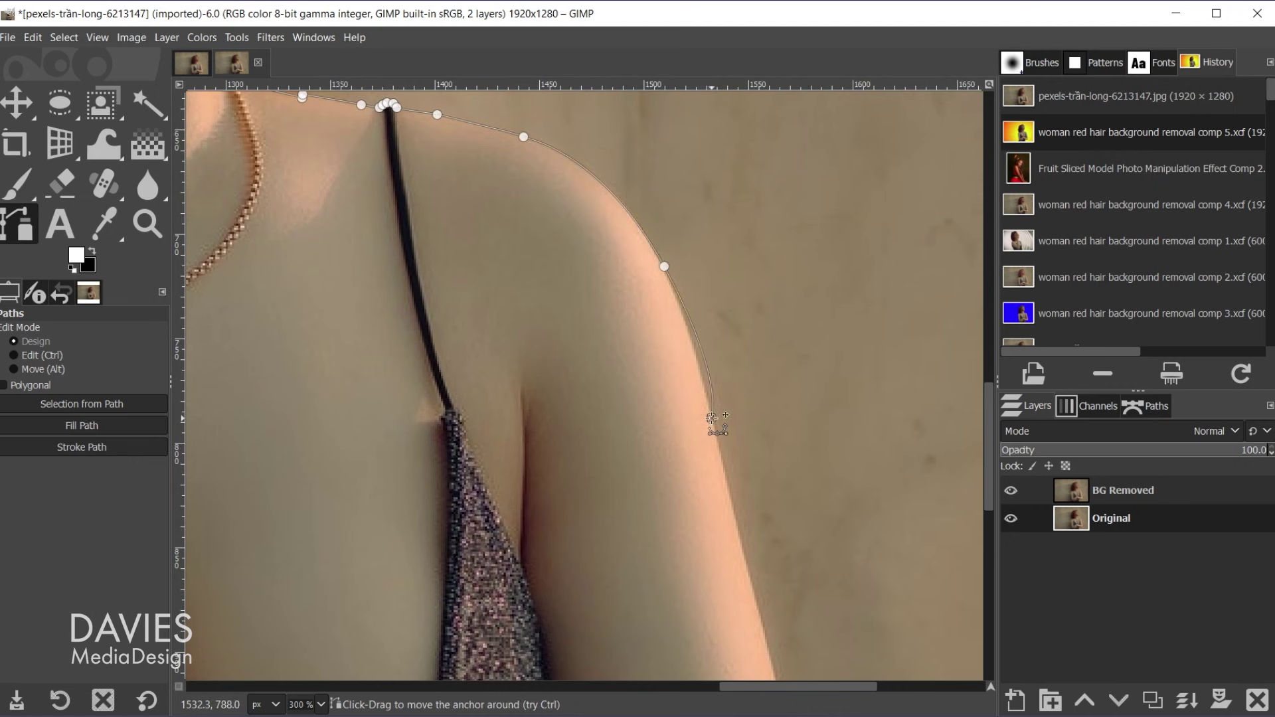
left_click(664, 266)
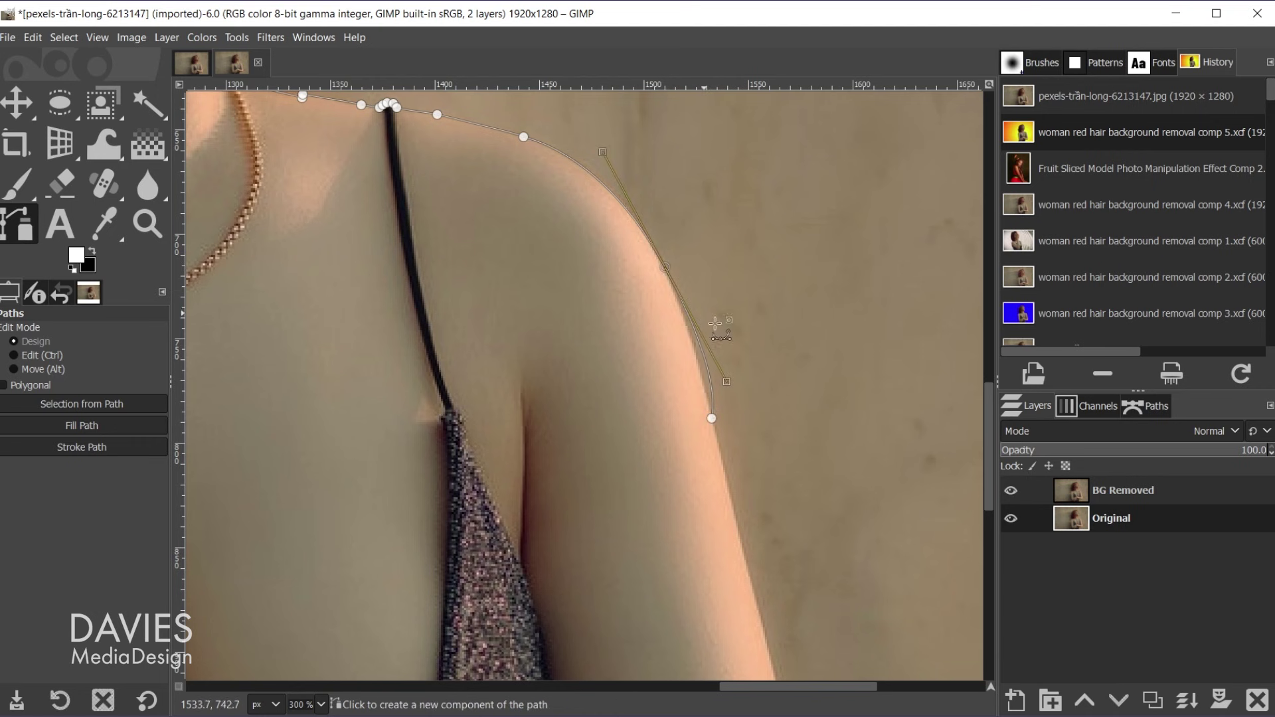
left_click_drag(726, 380, 703, 352)
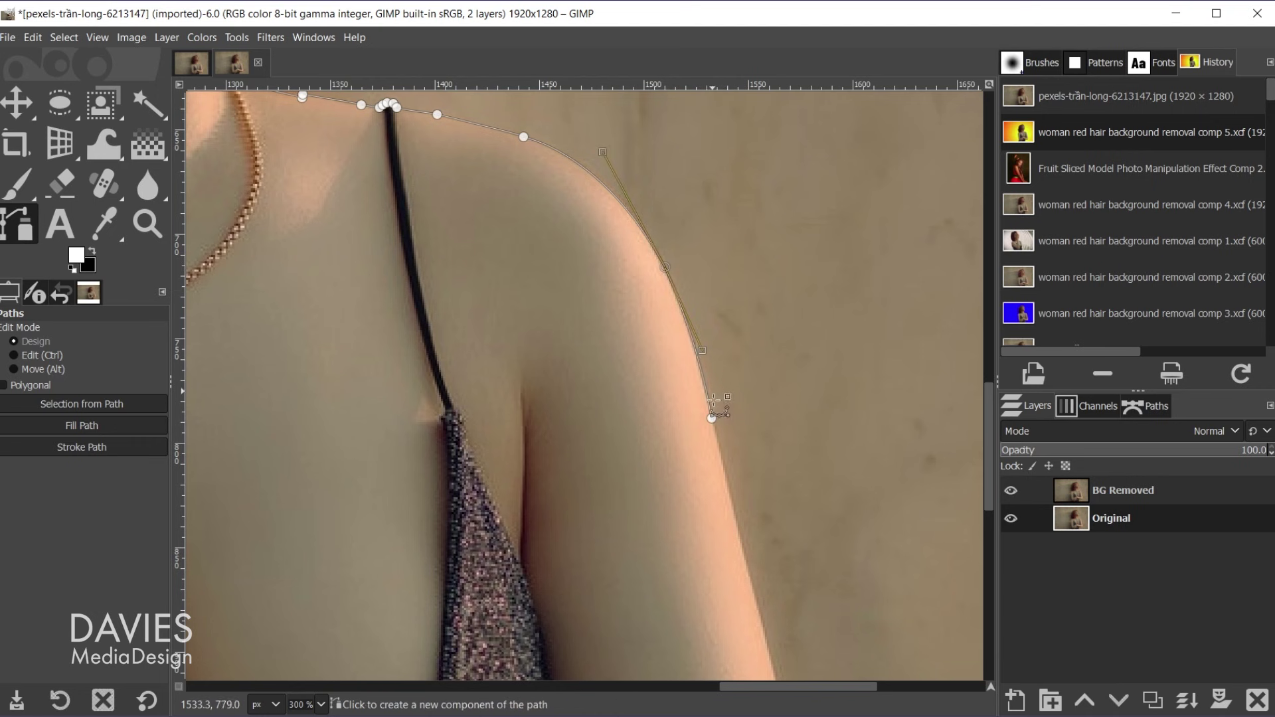
left_click(711, 418)
- Continue the path with anchors around the elbow's outer edge and along the forearm's underside
scroll(589, 387, "down", 4)
scroll(589, 387, "right", 4)
scroll(589, 387, "down", 3)
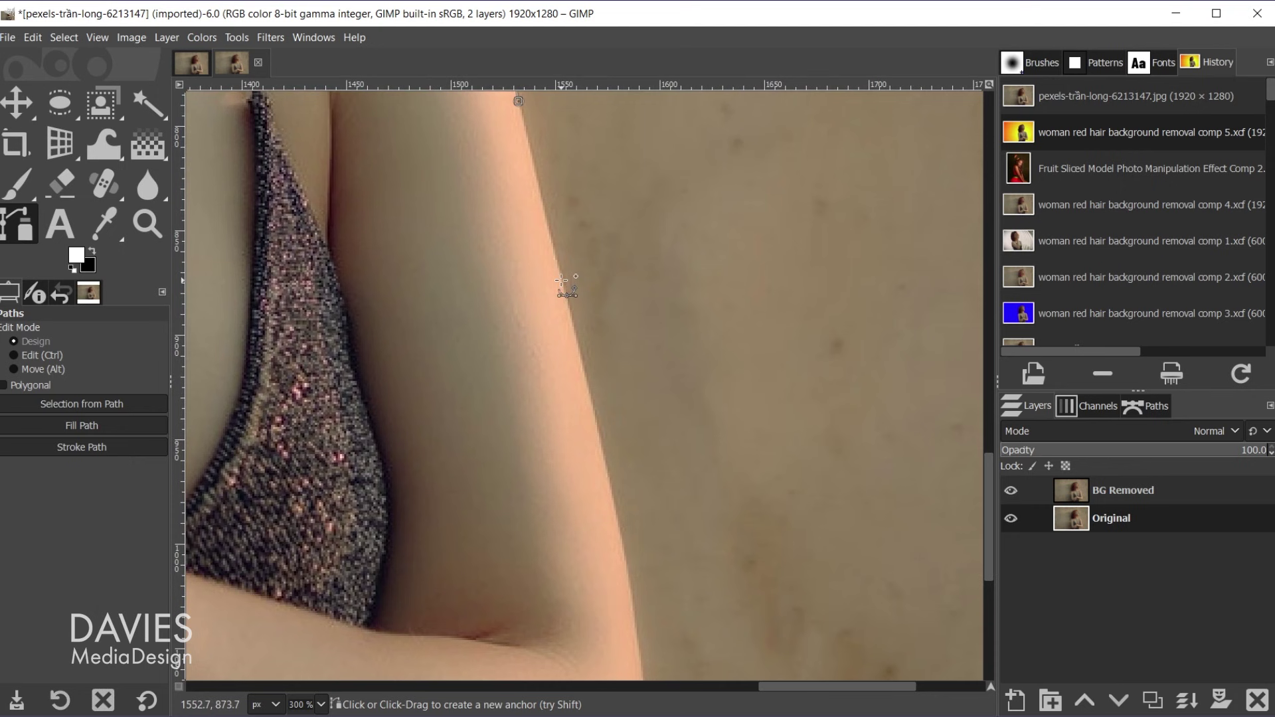
scroll(621, 507, "down", 5)
scroll(620, 507, "right", 2)
left_click(675, 311)
left_click(682, 352)
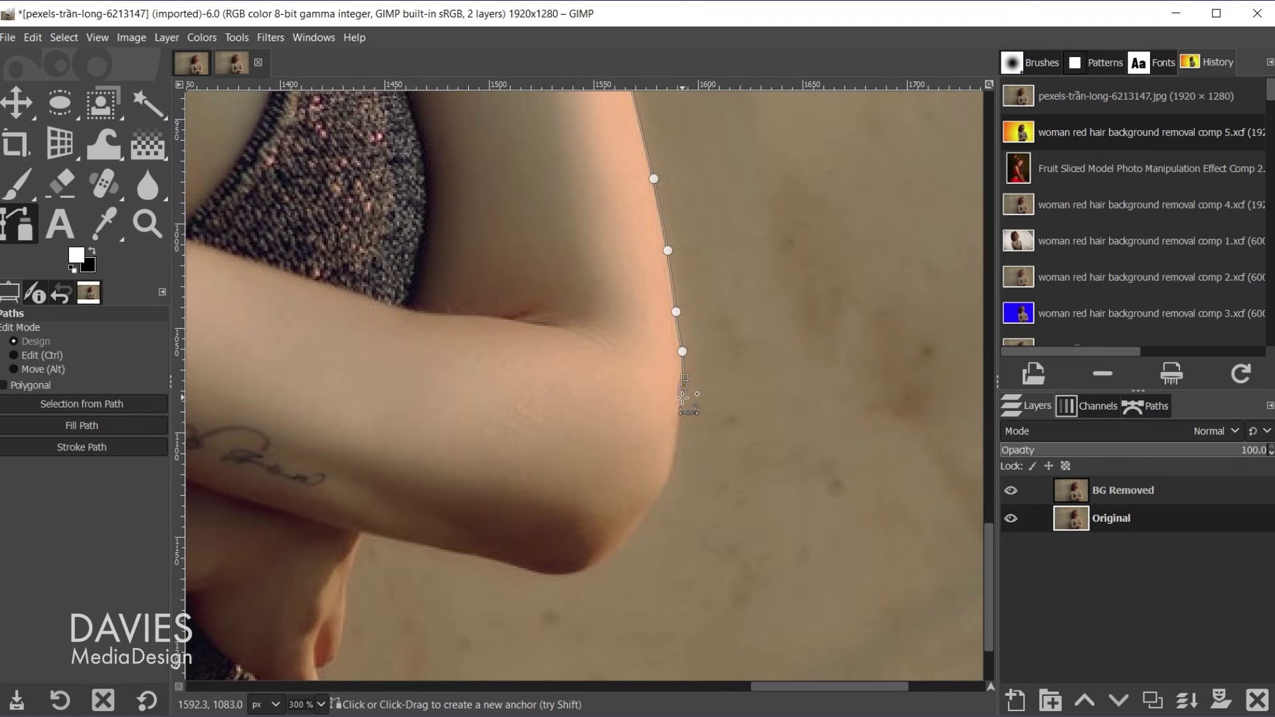
left_click(684, 384)
left_click(676, 448)
left_click(656, 500)
left_click(623, 542)
left_click(590, 568)
left_click(541, 575)
left_click(466, 555)
left_click(423, 544)
left_click(378, 534)
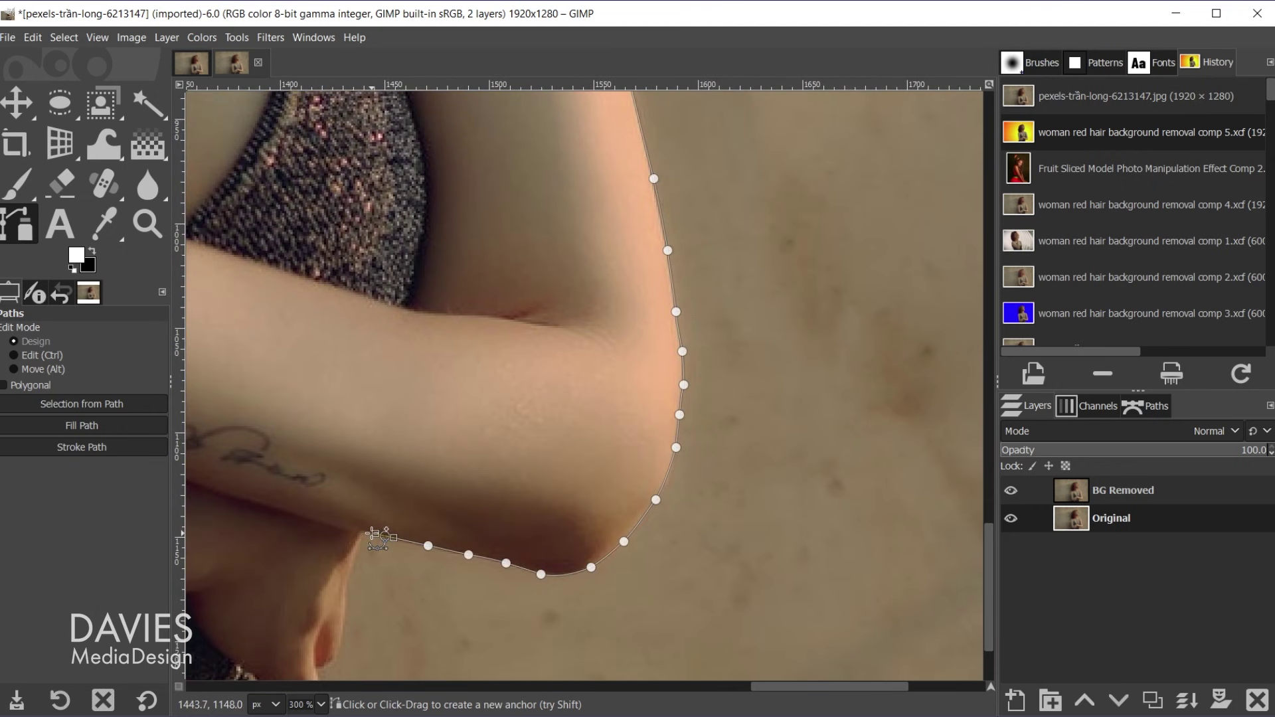
- Trace anchors down the fingers, around the knuckle and fingertip to where they meet the dress
scroll(370, 532, "up", 2)
left_click(671, 213)
left_click(643, 275)
left_click(632, 353)
left_click(613, 438)
left_click(581, 465)
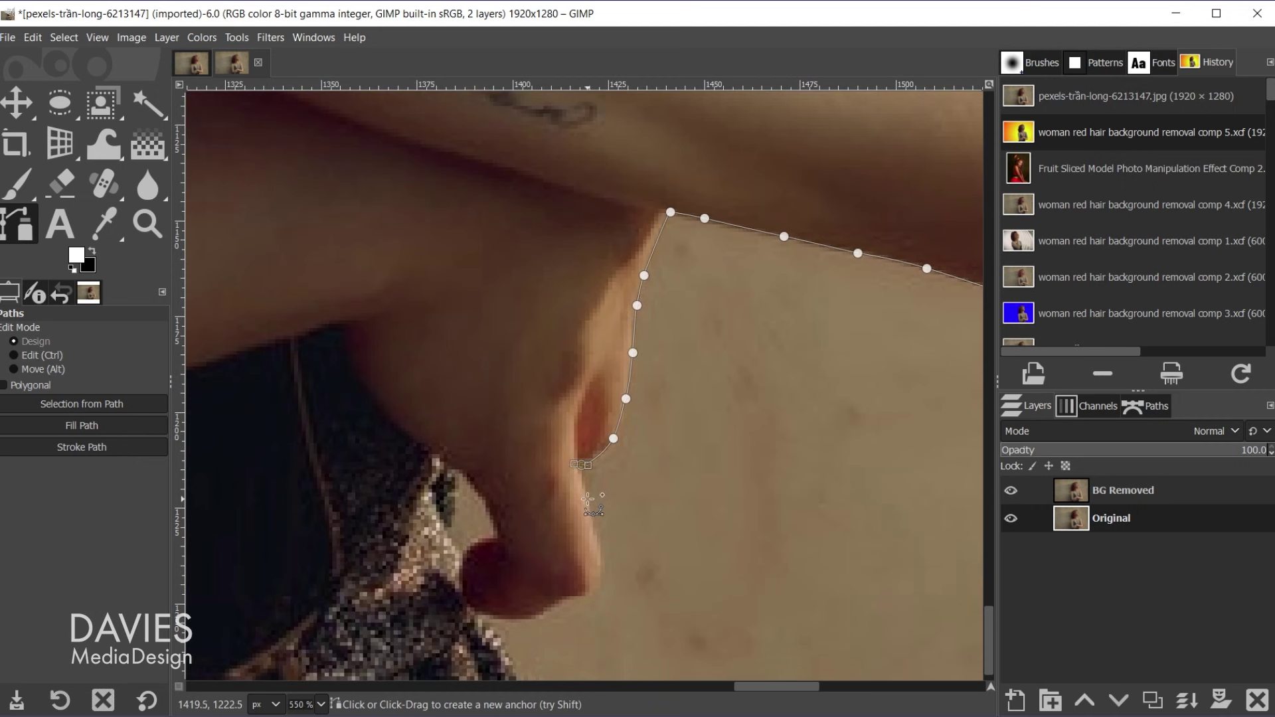
left_click(590, 506)
left_click(604, 544)
left_click(603, 577)
left_click(585, 596)
left_click(558, 610)
left_click(526, 622)
left_click(489, 621)
- Extend the path just below the image's bottom edge and pan to see both open ends
scroll(544, 643, "down", 2)
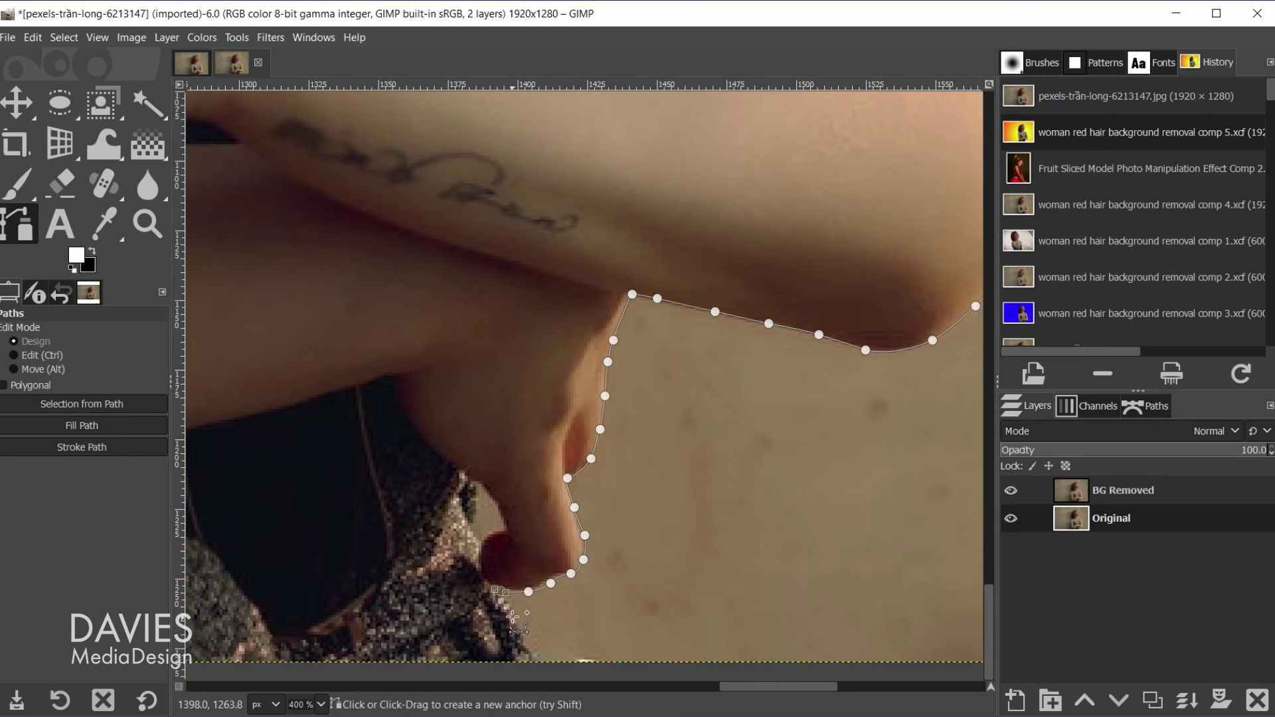
left_click(507, 581)
left_click(521, 603)
left_click(534, 622)
scroll(447, 610, "down", 2)
left_click_drag(447, 609, 880, 221)
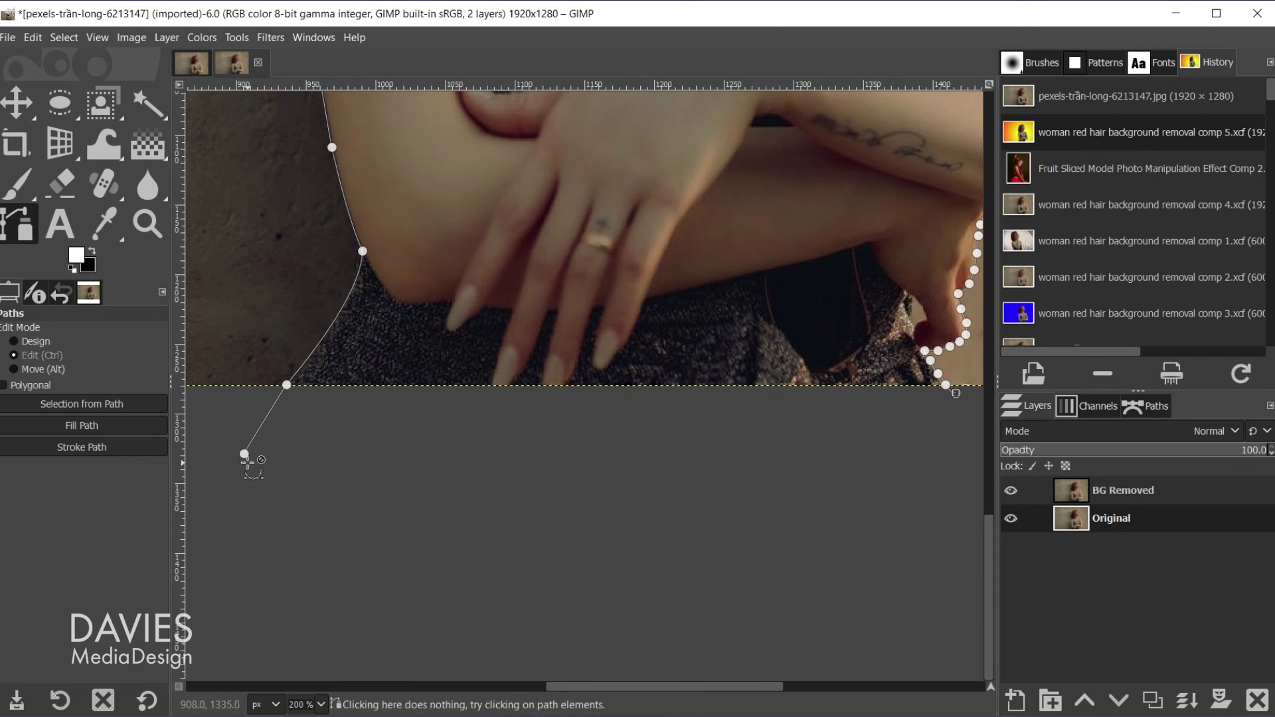
- Ctrl-click the last anchor to join it to the first endpoint, closing the outline below the photo
key("ctrl")
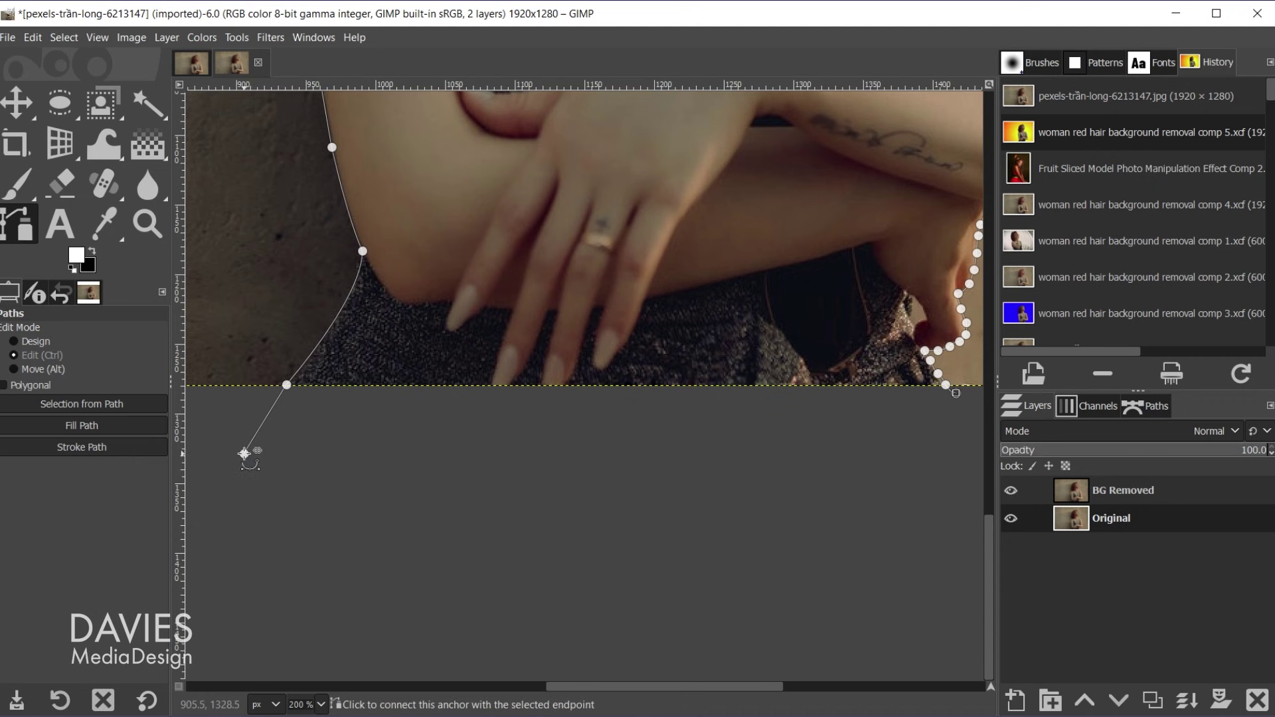
left_click(245, 453, "ctrl")
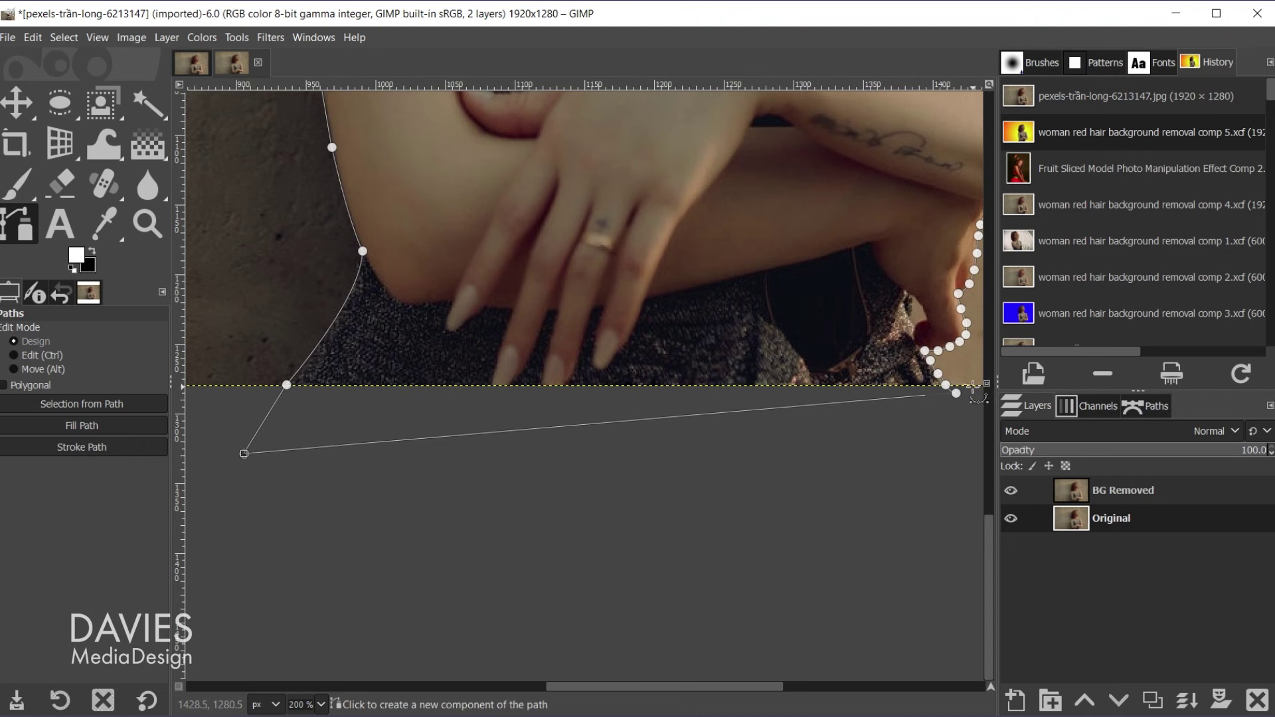
- Zoom to 1100% on the hand and place anchors around the wall gap between fingers and dress
key("space")
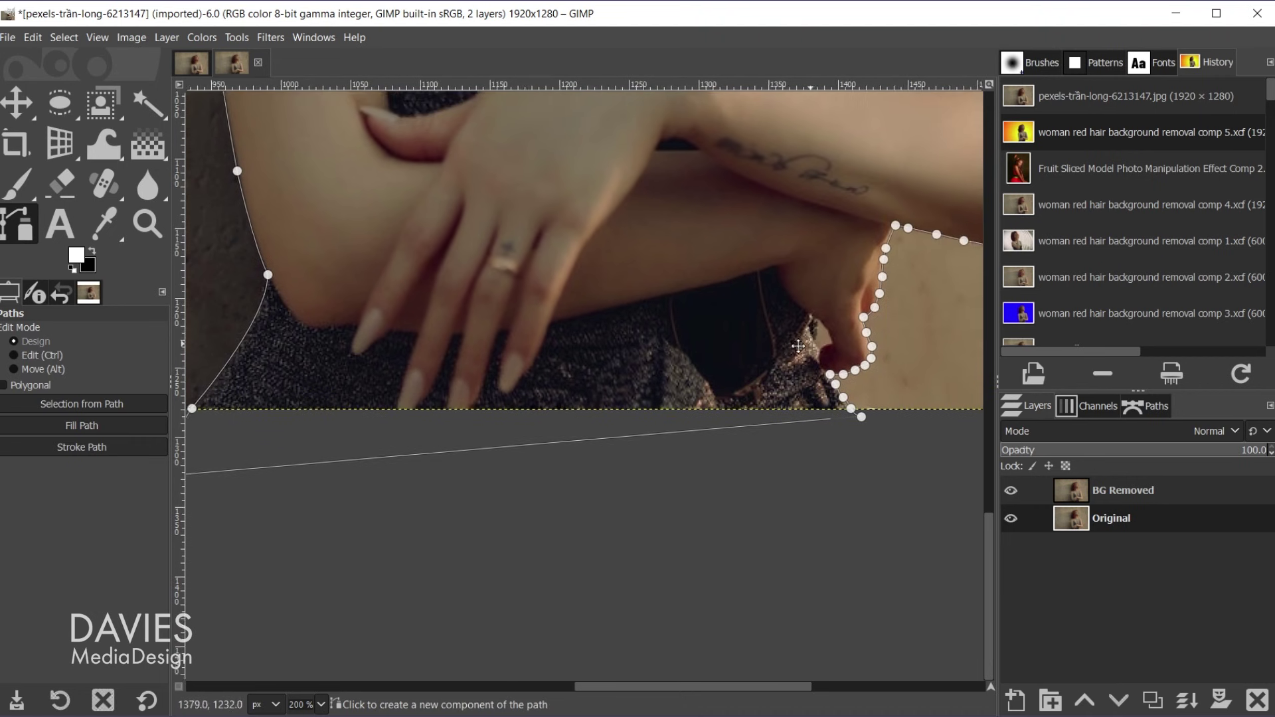
scroll(798, 346, "up", 1)
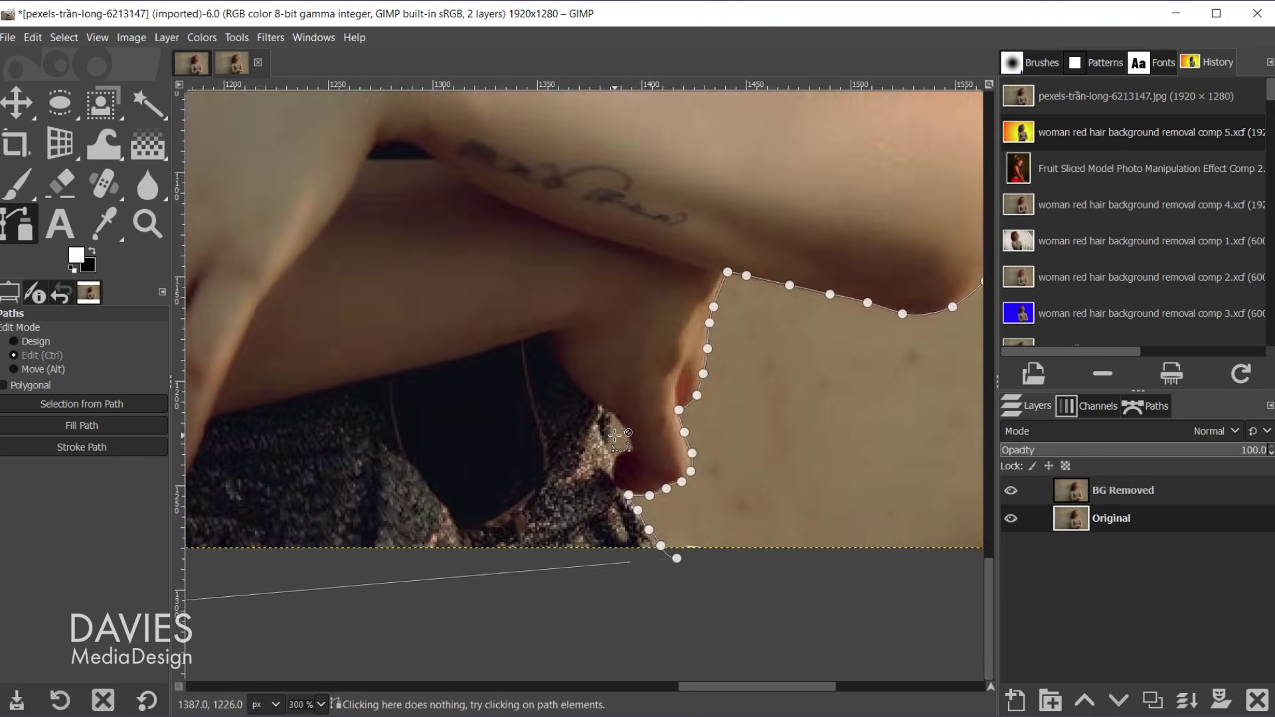
scroll(615, 434, "up", 4)
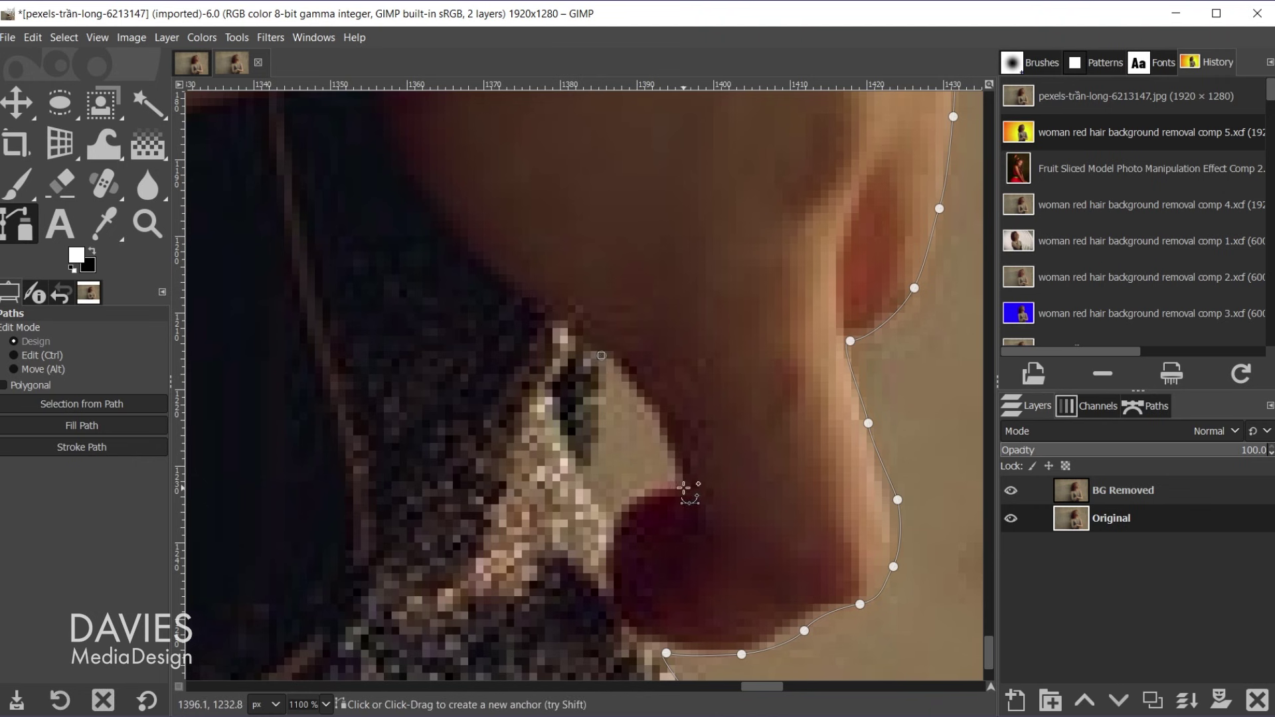
left_click_drag(674, 474, 630, 492)
left_click(638, 497)
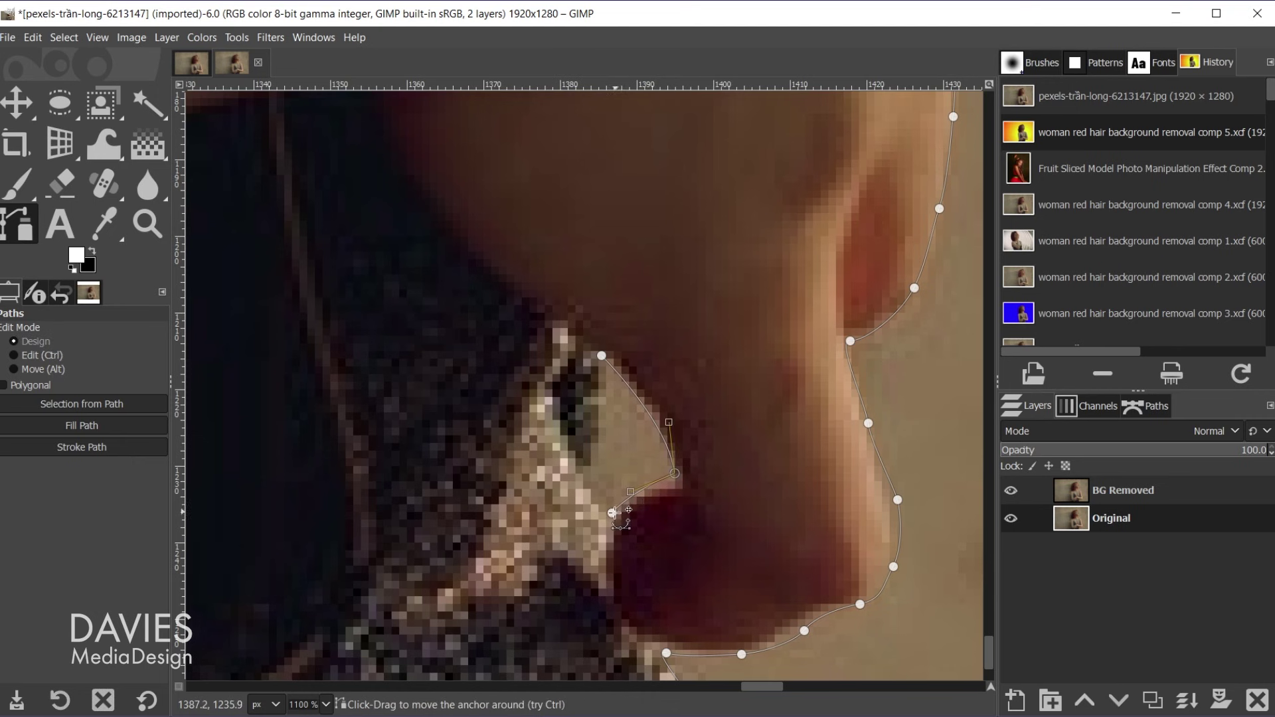
left_click(612, 513)
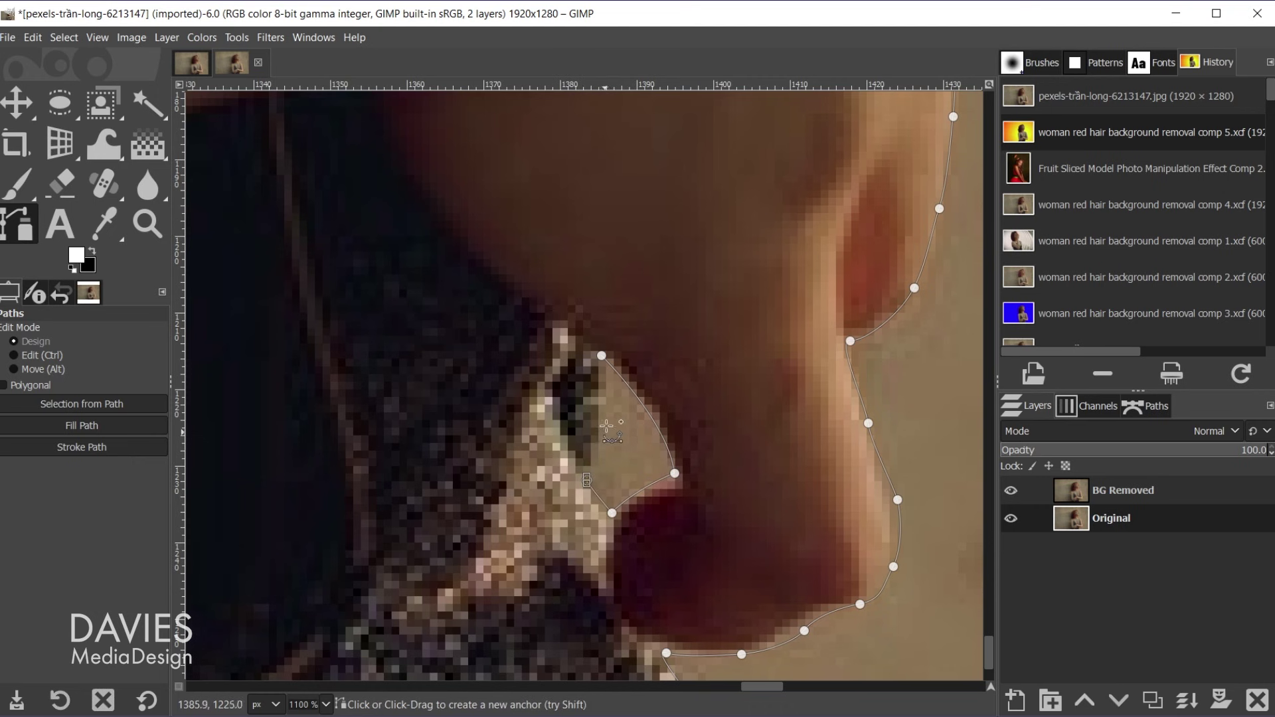
- Close the gap outline, curve its closing segment to follow the gap, and zoom back out to 50%
key("ctrl")
left_click(602, 355, "ctrl")
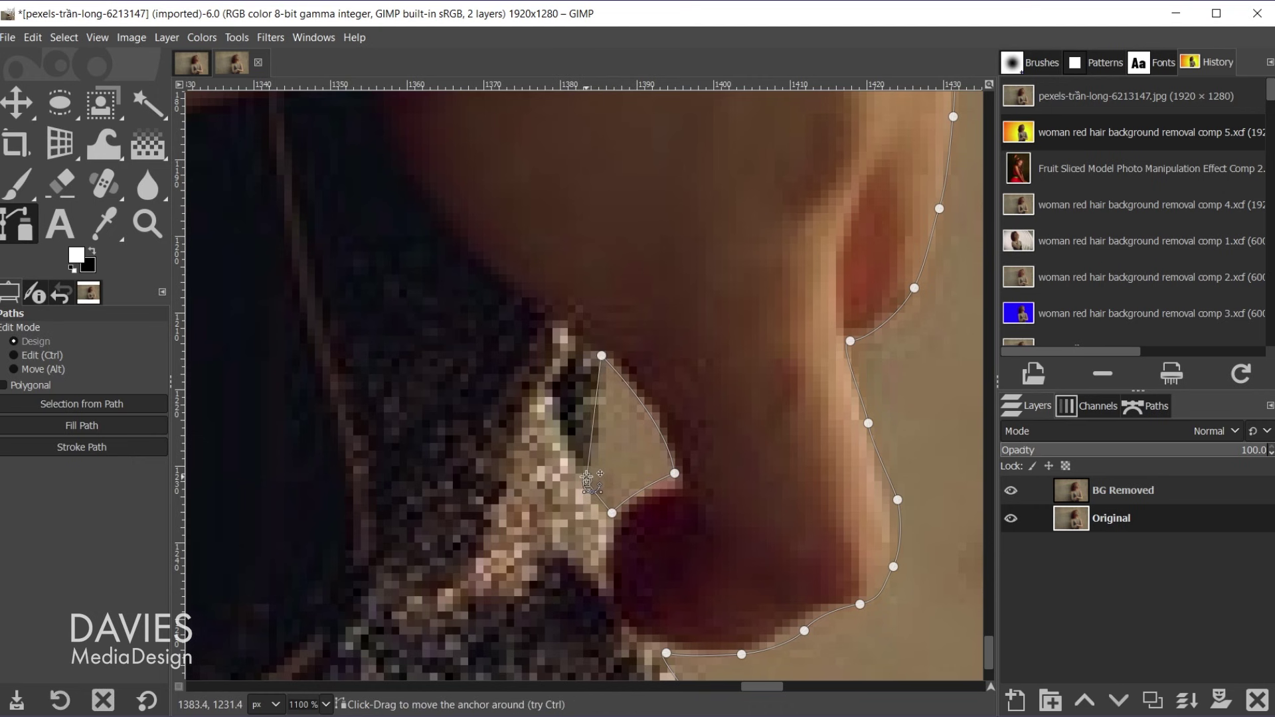
key("ctrl")
left_click_drag(586, 480, 604, 437)
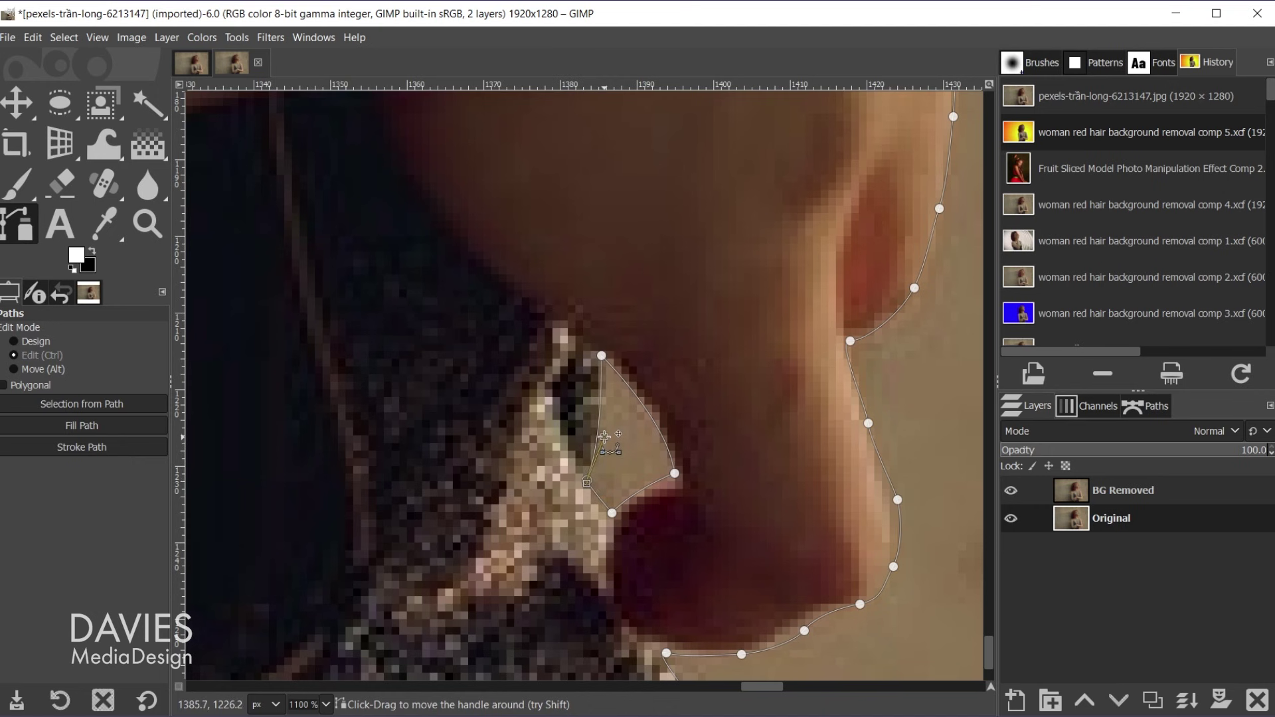
scroll(604, 436, "down", 10)
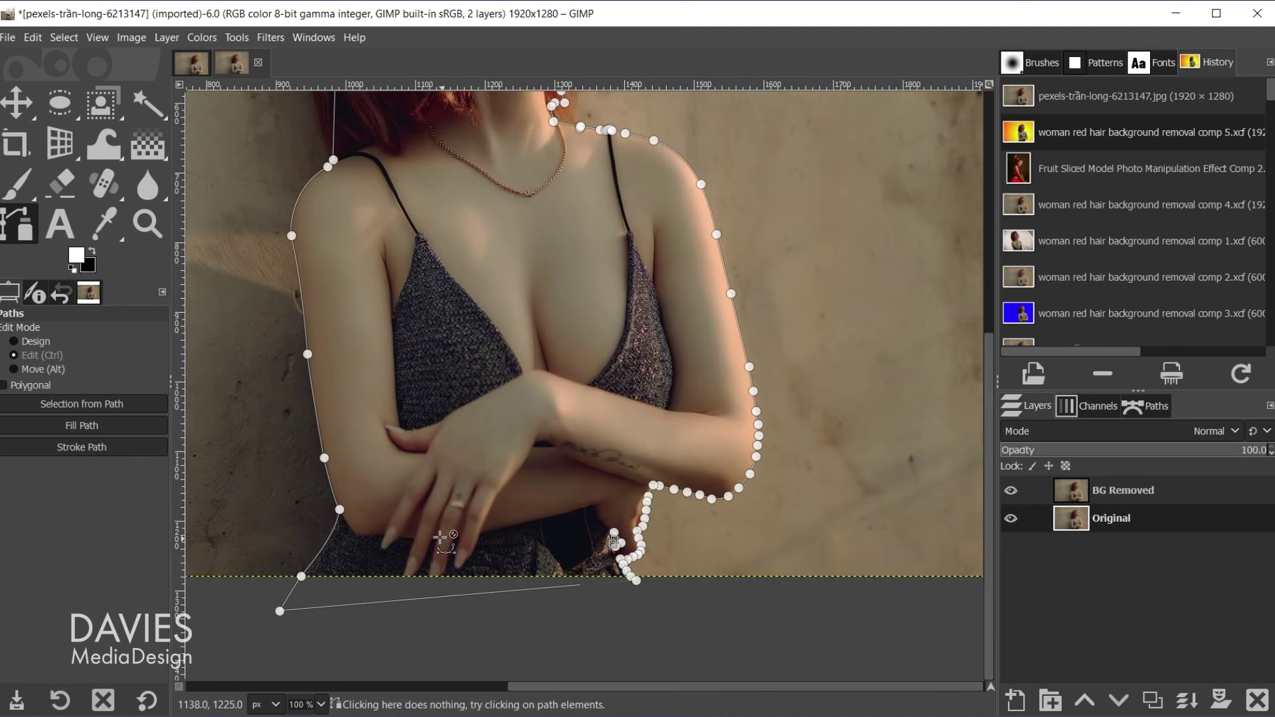
scroll(441, 537, "down", 1)
scroll(595, 601, "left", 3)
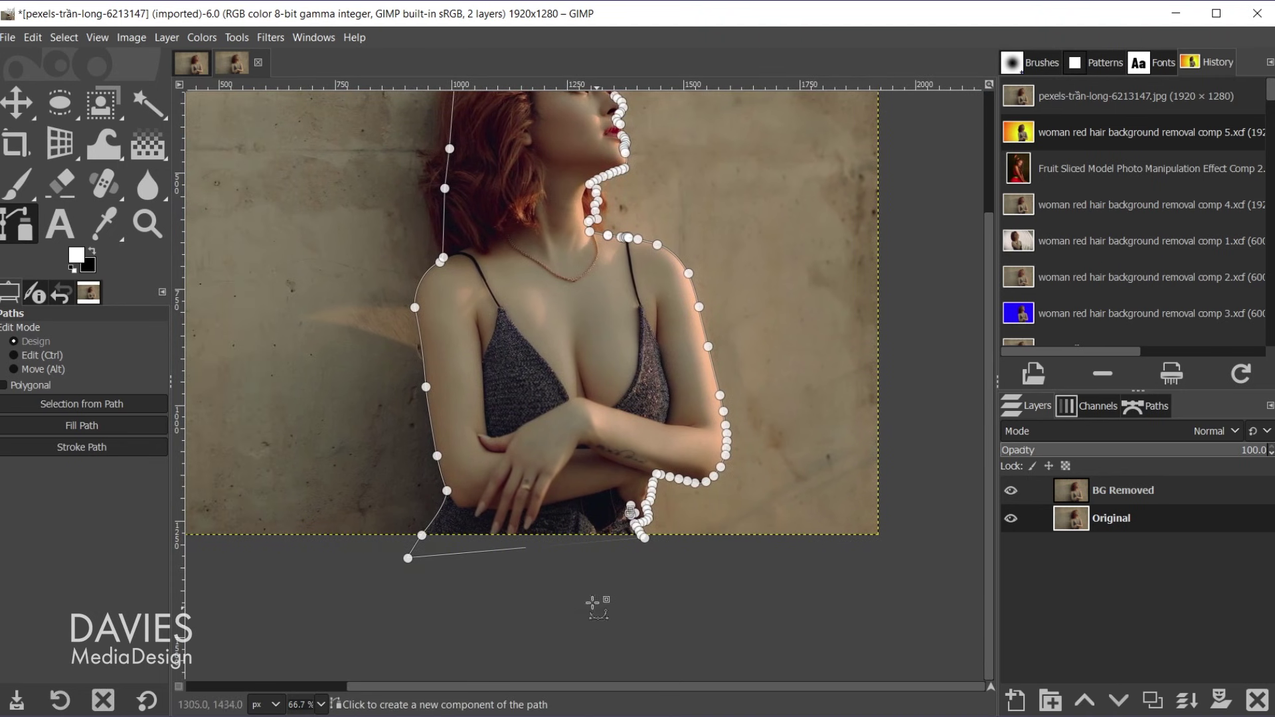
scroll(484, 498, "up", 3)
scroll(465, 508, "down", 1)
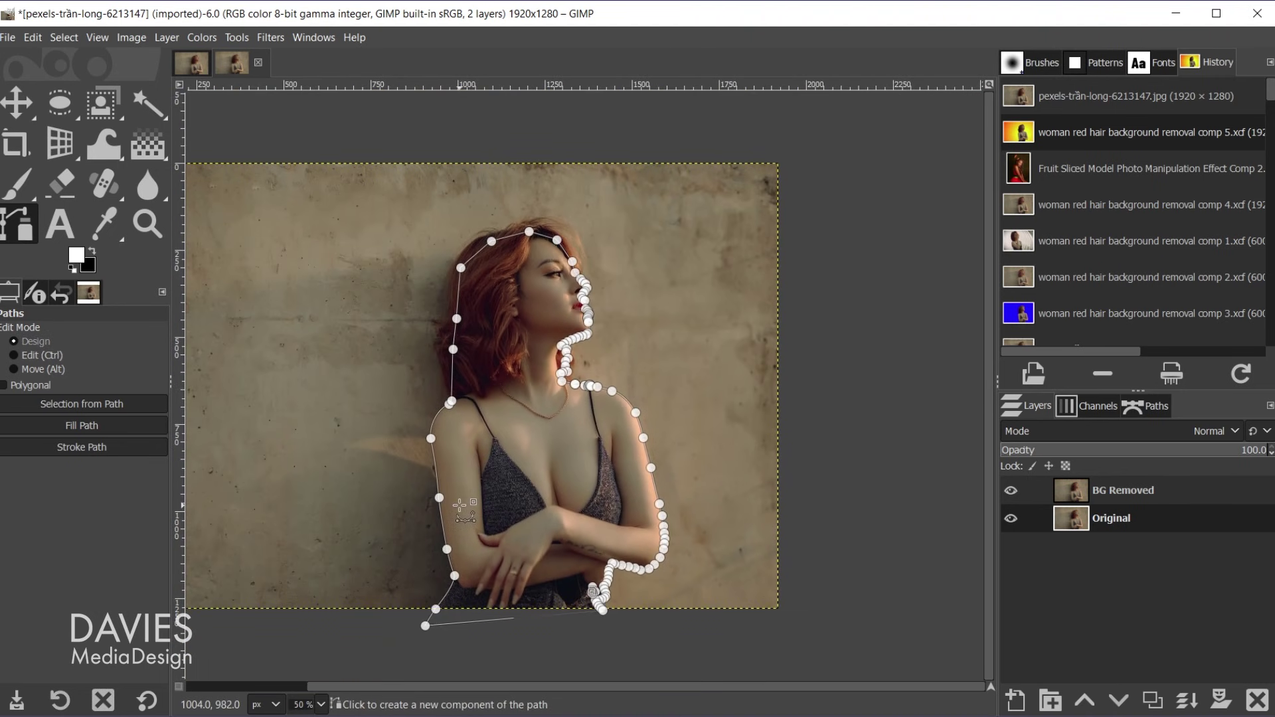
- Convert the paths to a selection and add a Selection-based layer mask to BG Removed
left_click(87, 403)
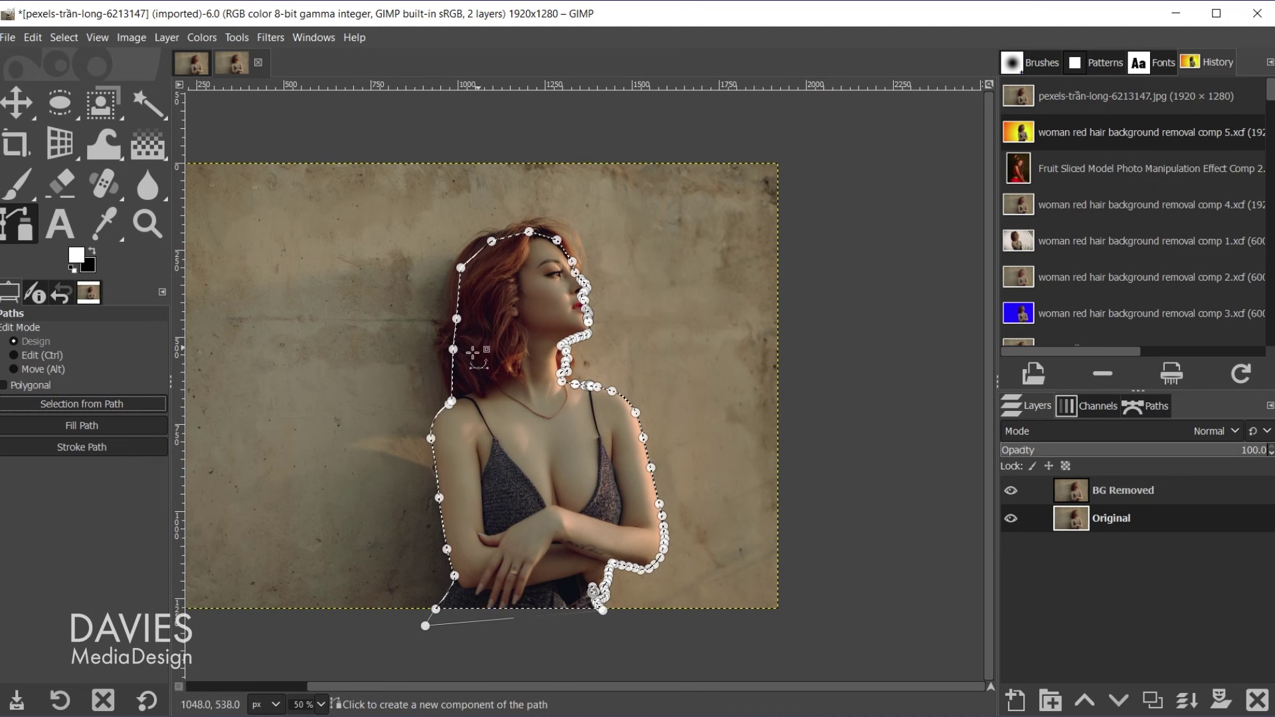
key("m")
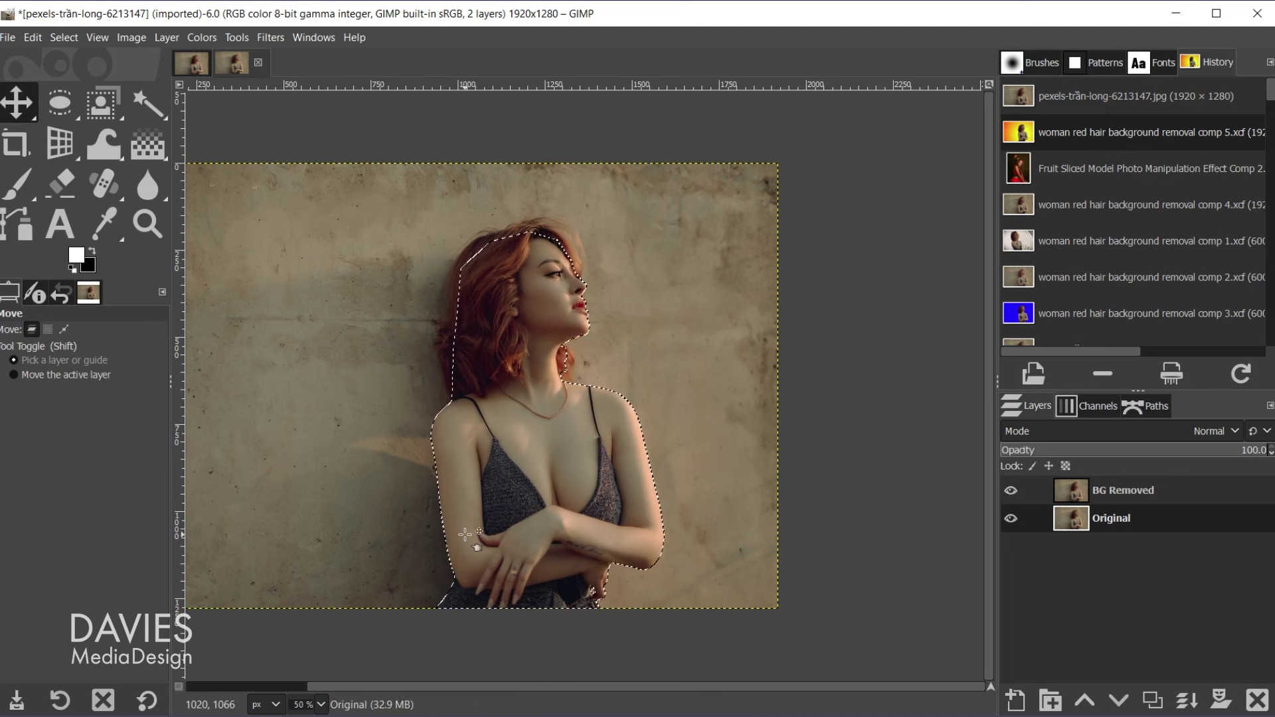
left_click(1076, 494)
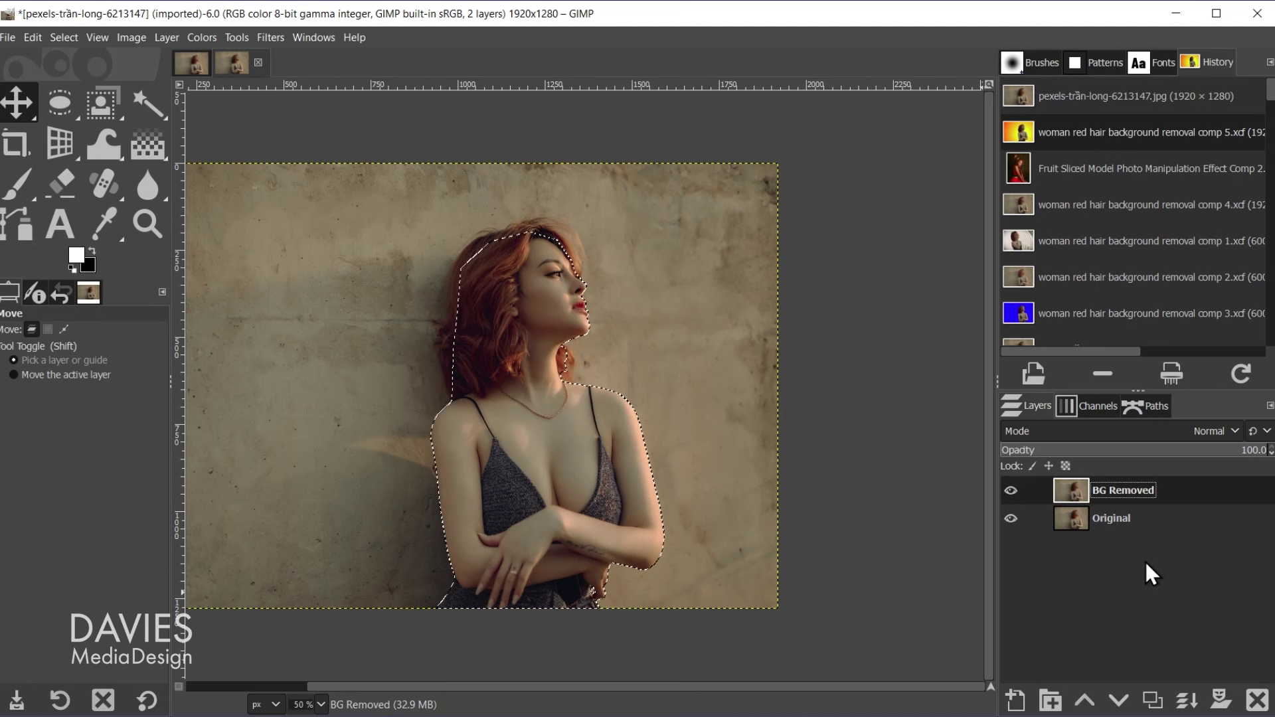
right_click(1076, 492)
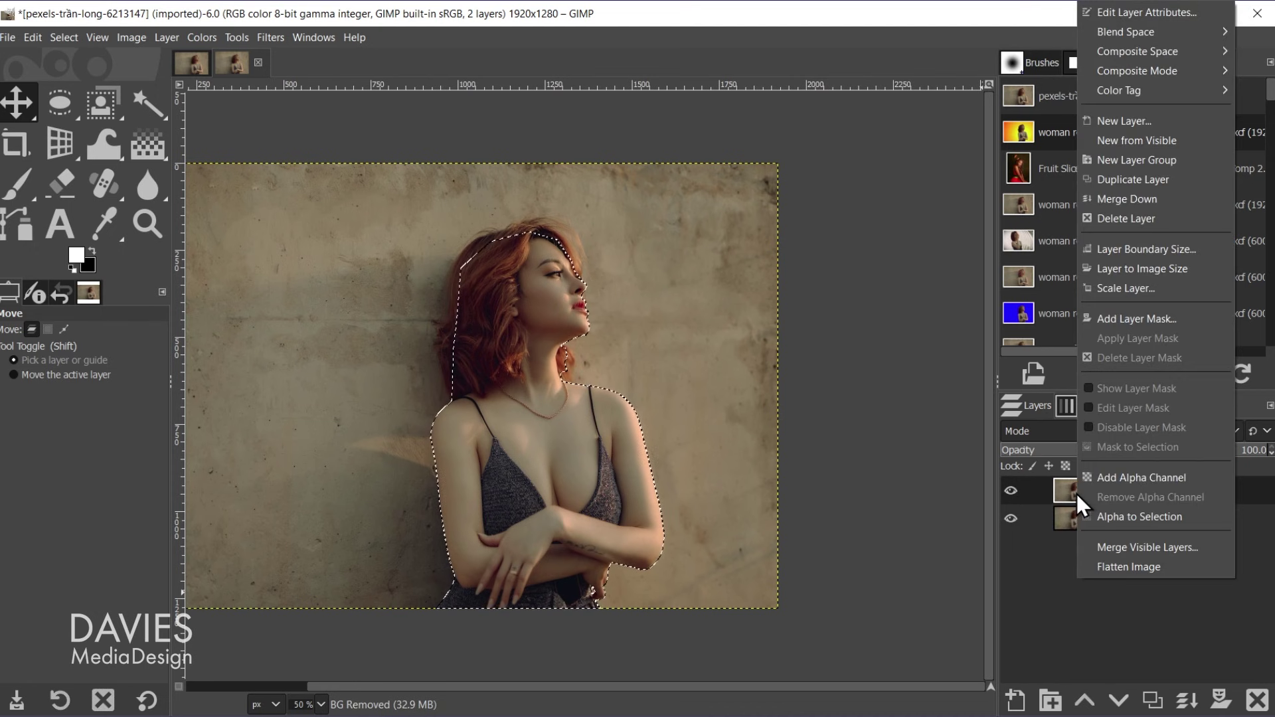
left_click(1154, 323)
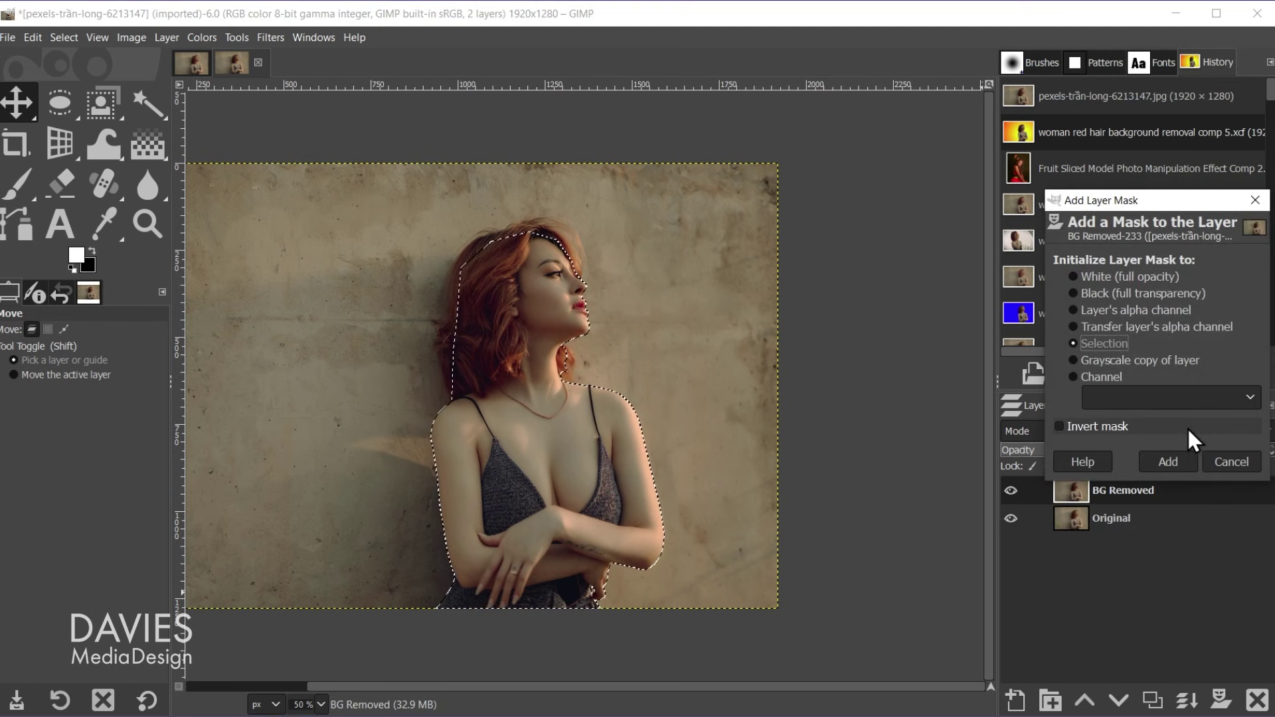
left_click_drag(1163, 201, 1013, 173)
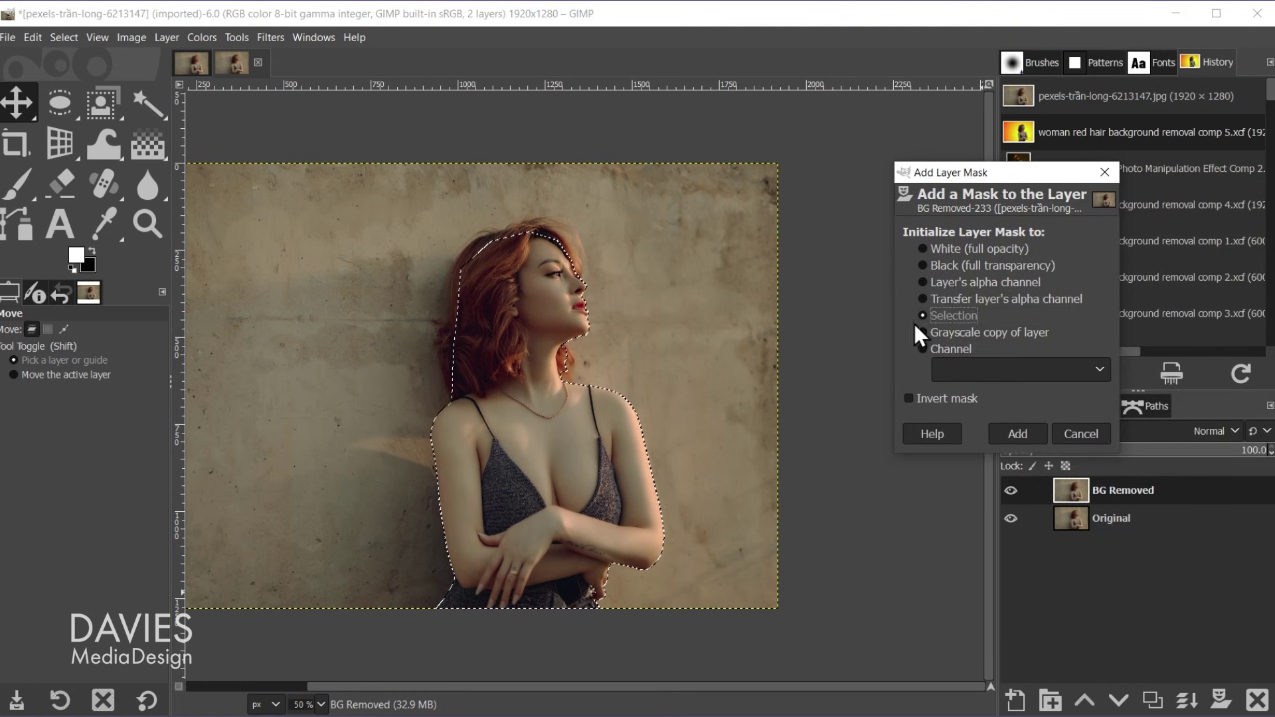
left_click(1029, 432)
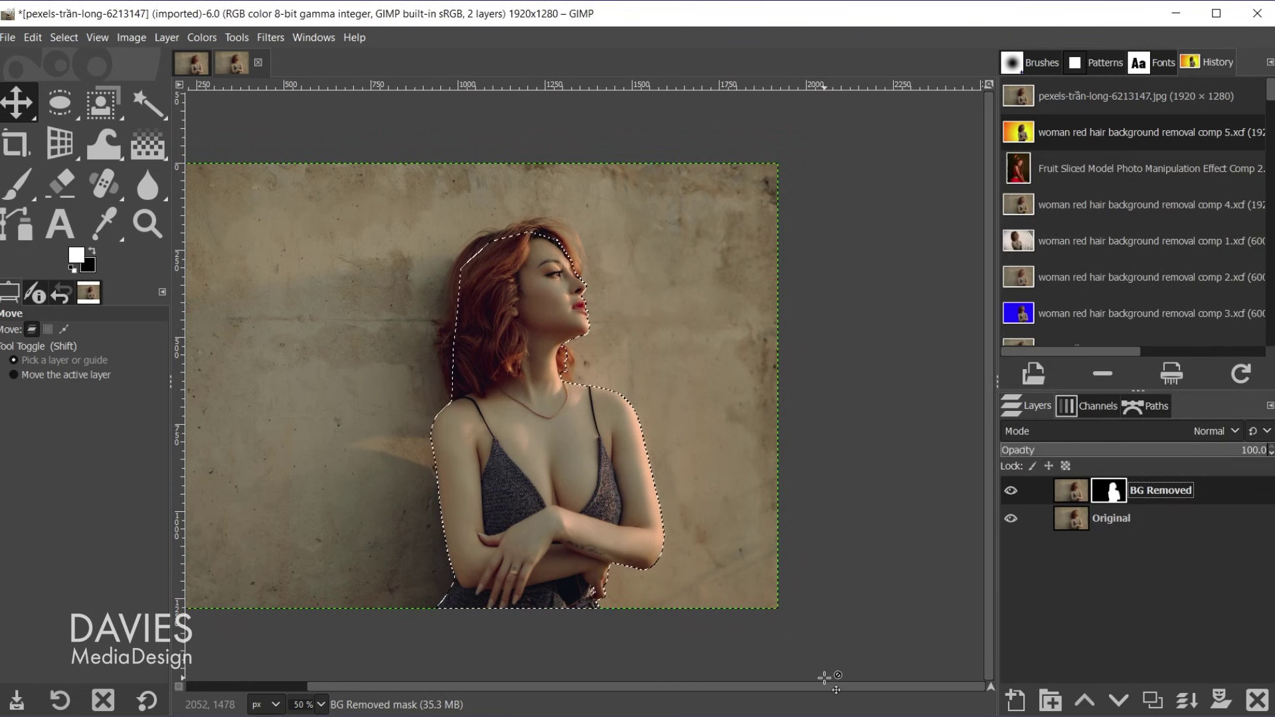
- Hide the Original layer to check the transparent background, then show it again
left_click(1011, 518)
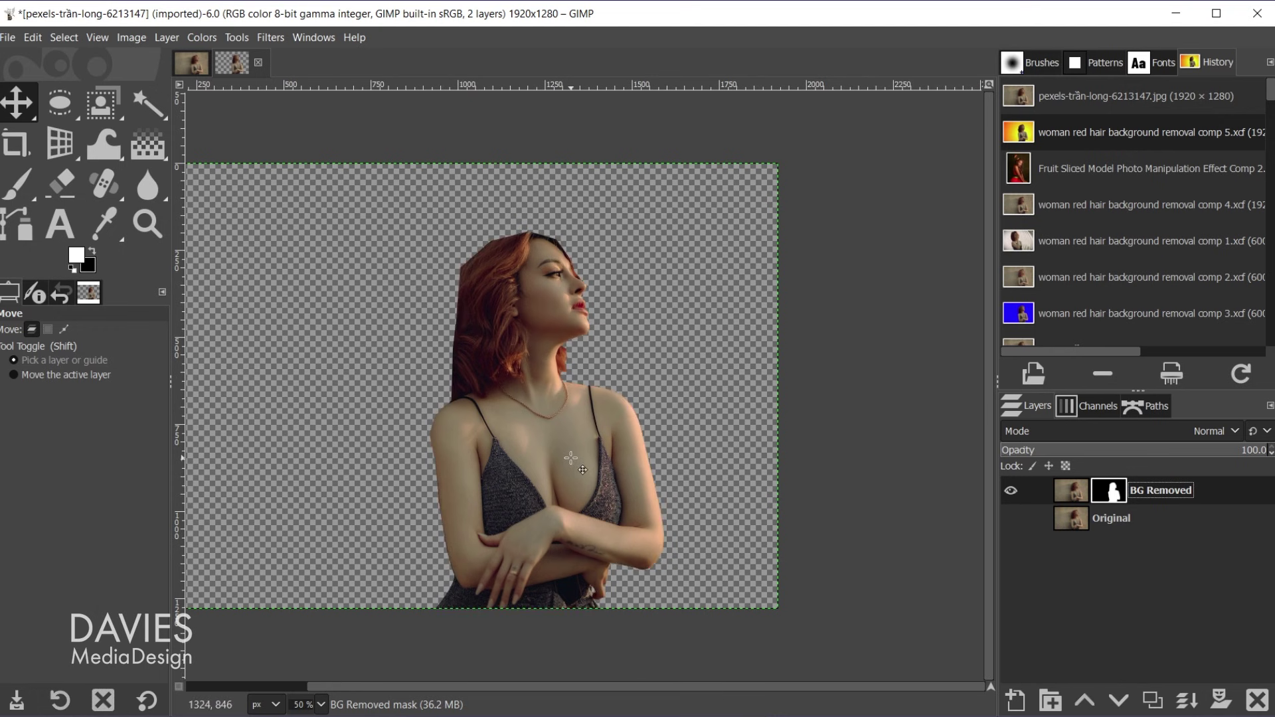
left_click(63, 38)
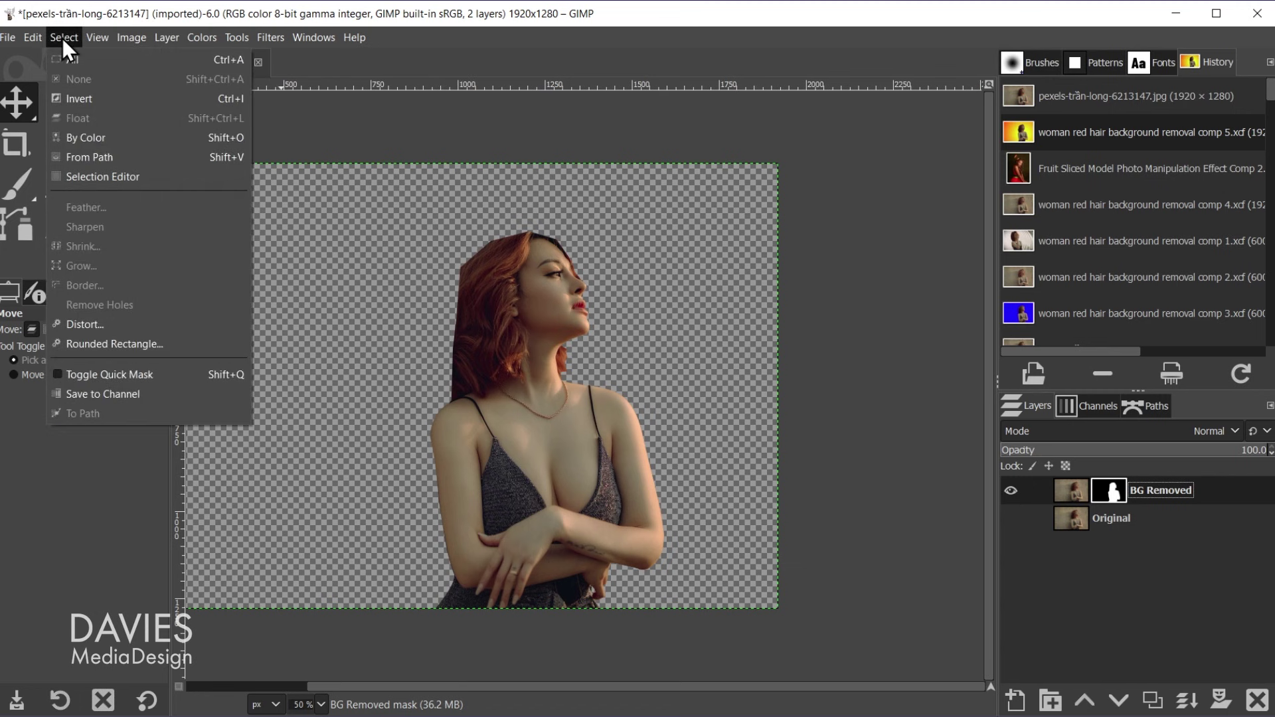
left_click(70, 57)
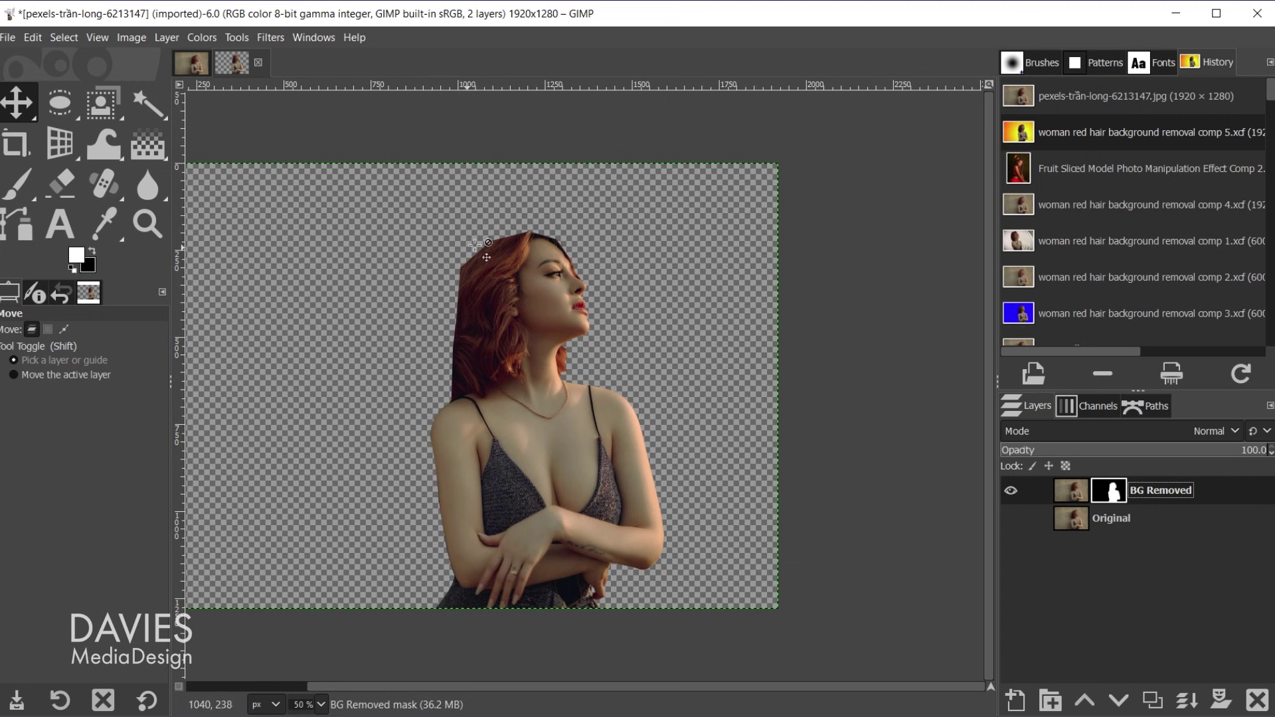
left_click(1010, 520)
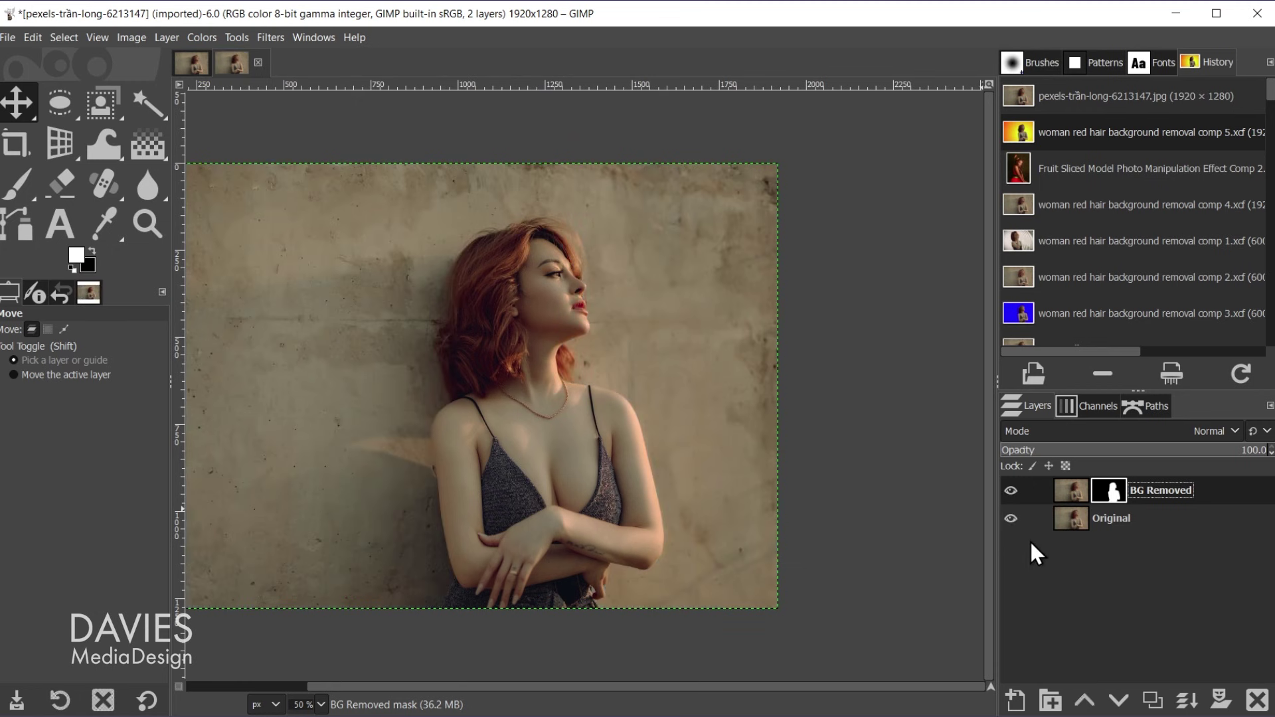
- Select the Original layer, choose the Foreground Select tool, and view the portrait at 100%
left_click(1076, 522)
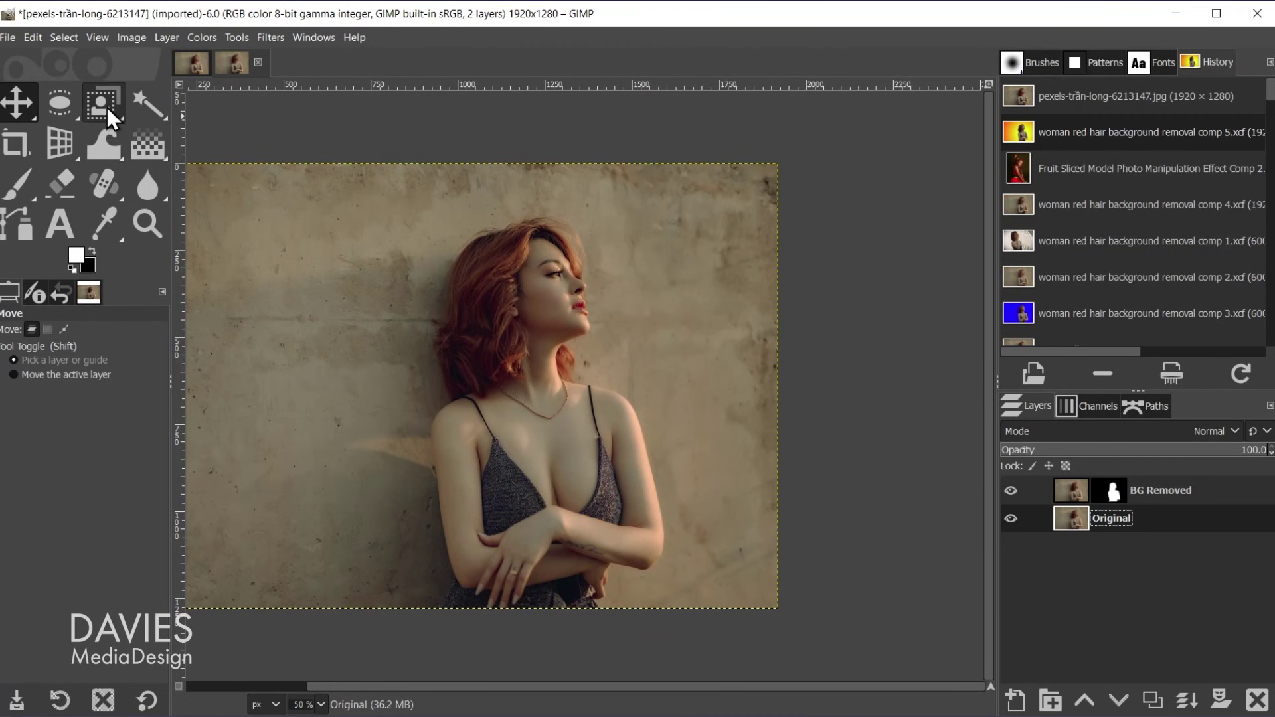
mouse_move(106, 106)
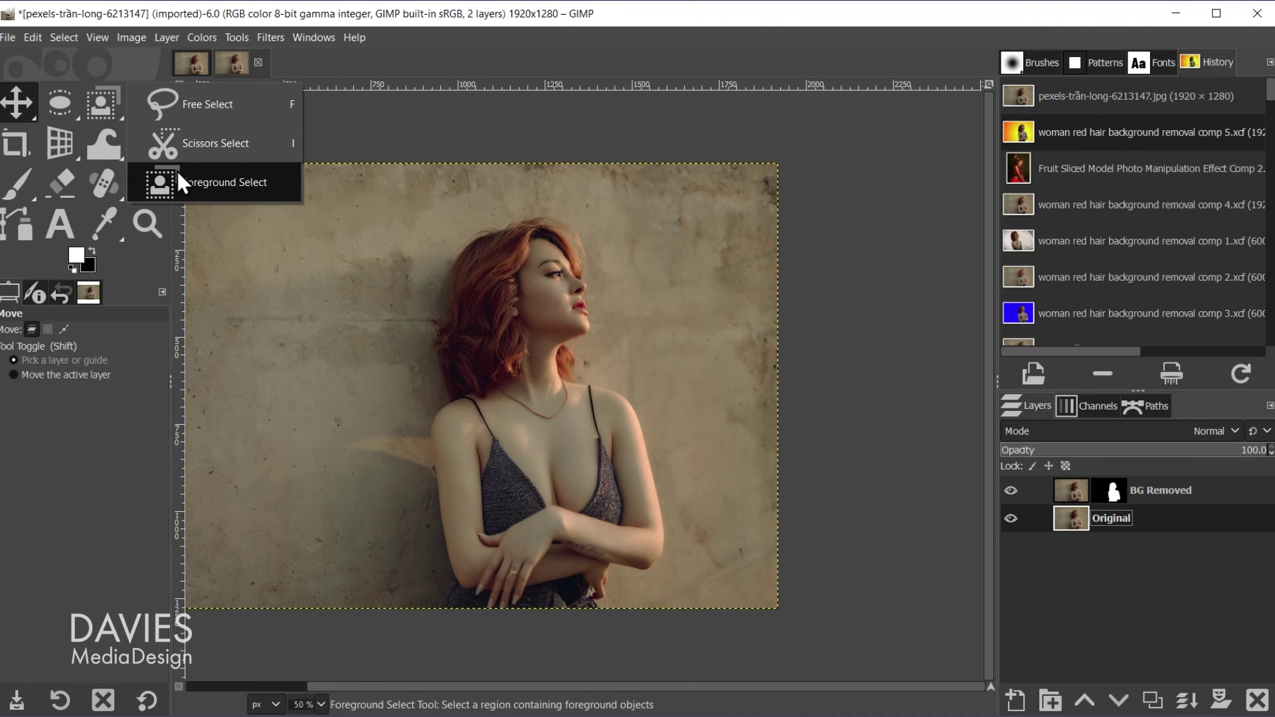
left_click(221, 180)
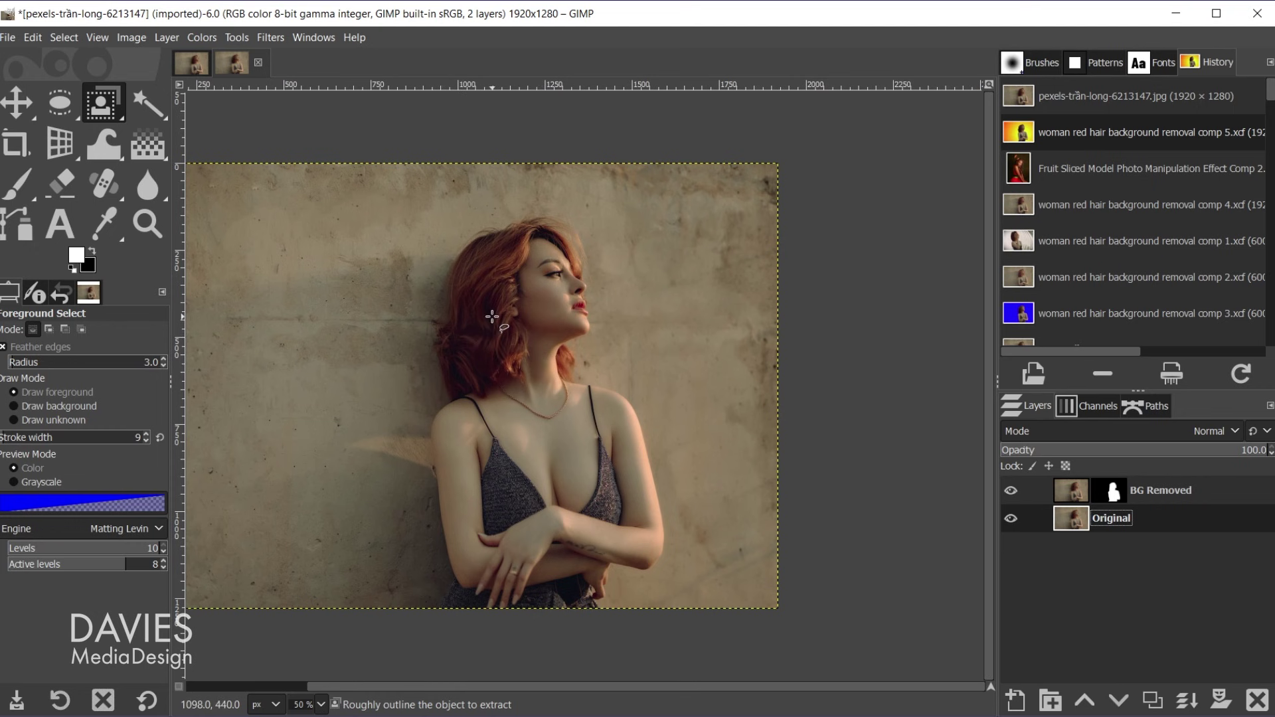
key("1")
scroll(441, 356, "up", 3)
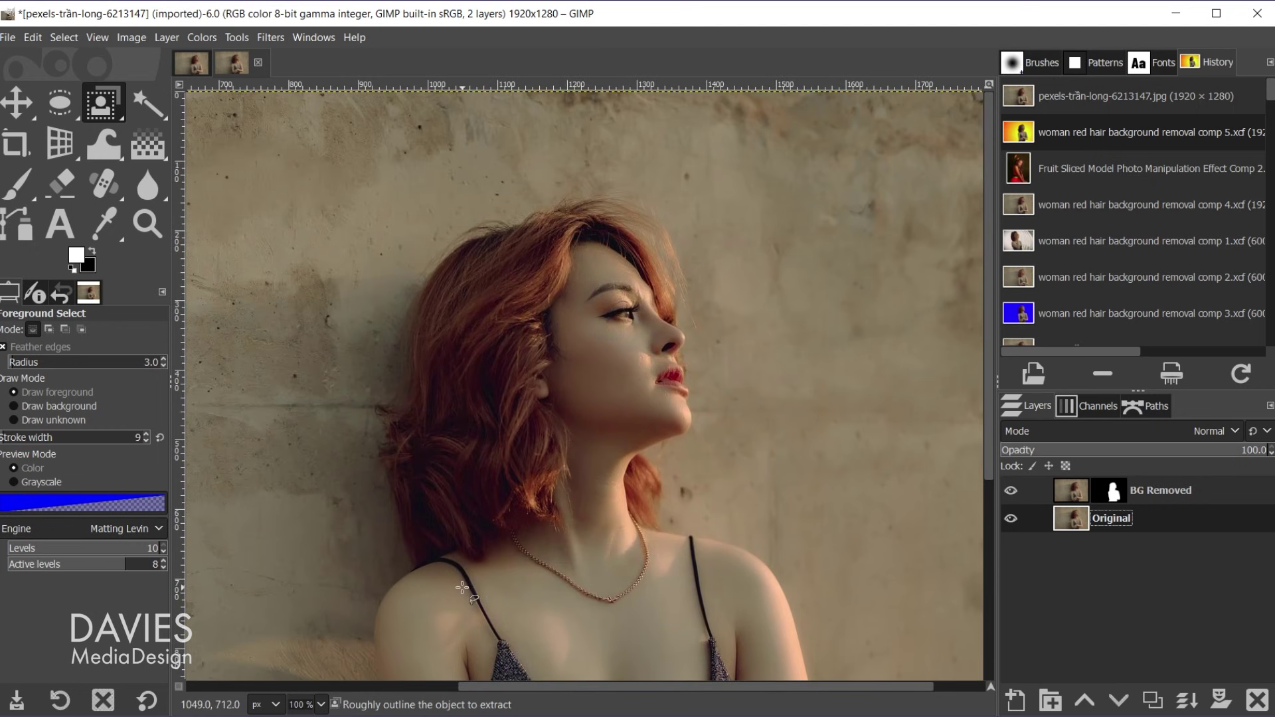
- Draw a rough closed lasso around her head and hair down to the neck
left_click(499, 560)
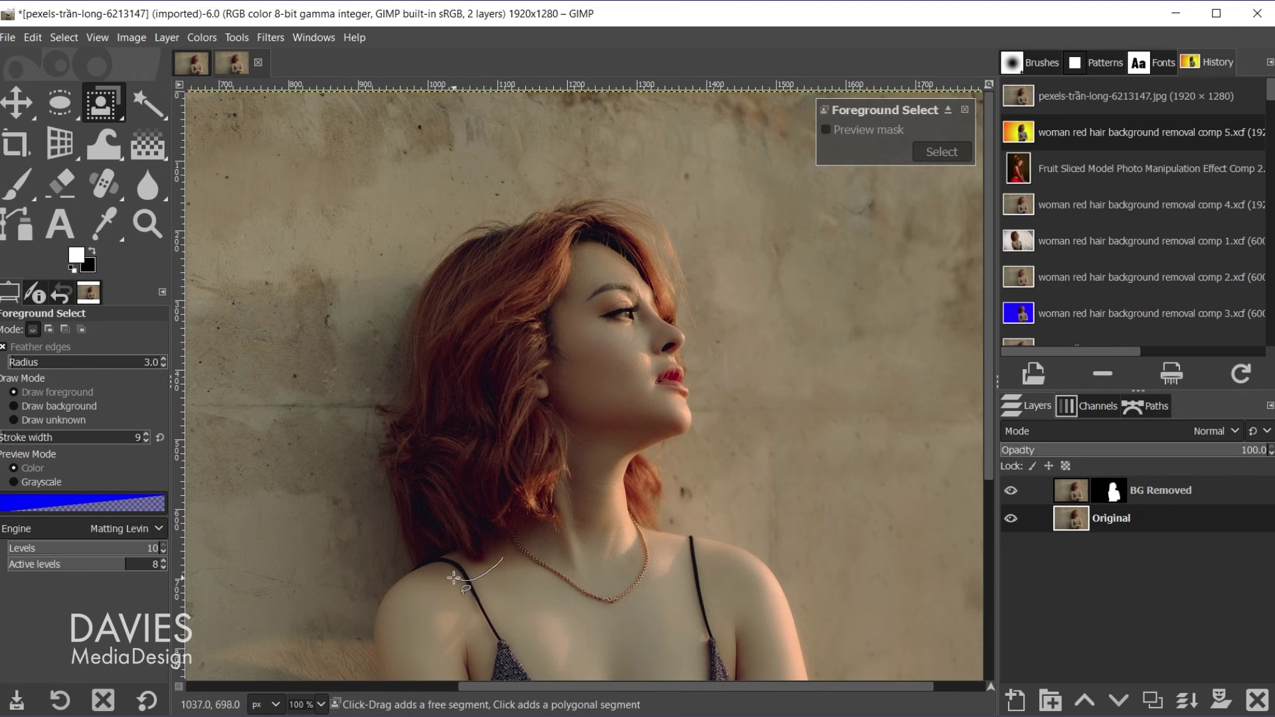
left_click_drag(371, 490, 352, 427)
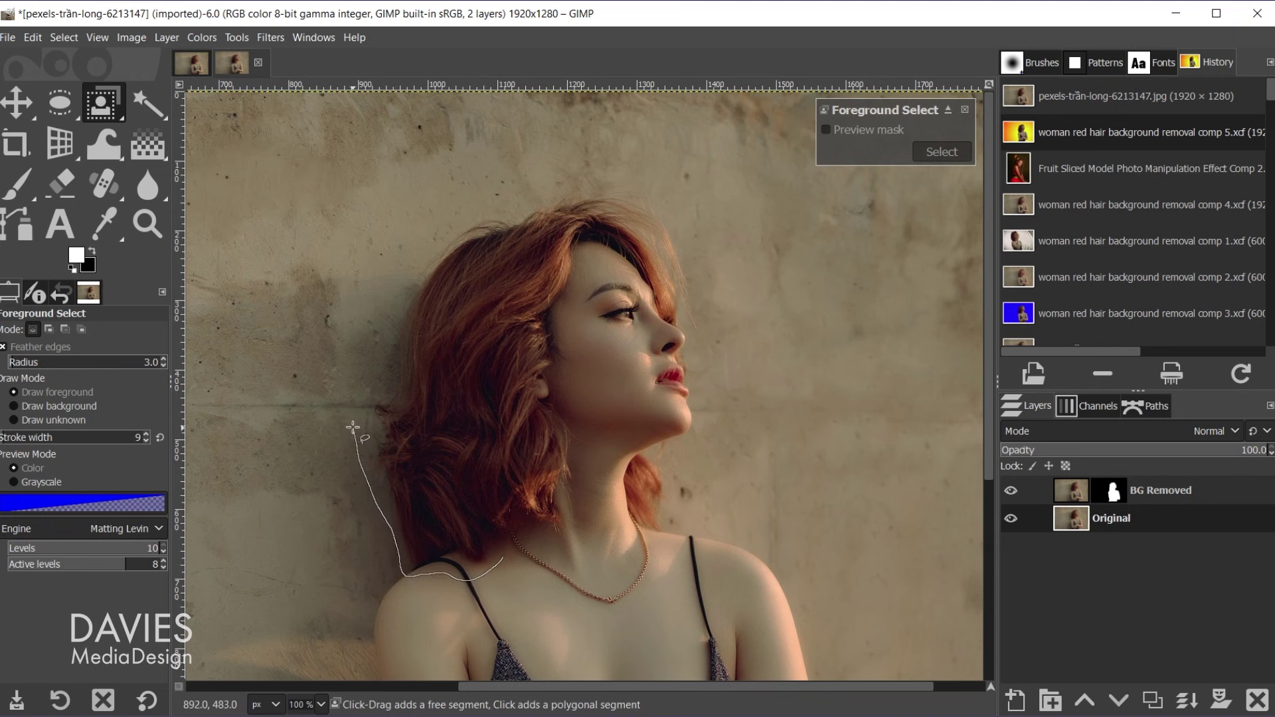
mouse_move(377, 362)
left_mouse_down()
mouse_move(387, 300)
mouse_move(432, 239)
left_mouse_up()
mouse_move(570, 399)
left_mouse_down()
mouse_move(585, 443)
mouse_move(575, 501)
mouse_move(549, 560)
mouse_move(517, 565)
left_mouse_up()
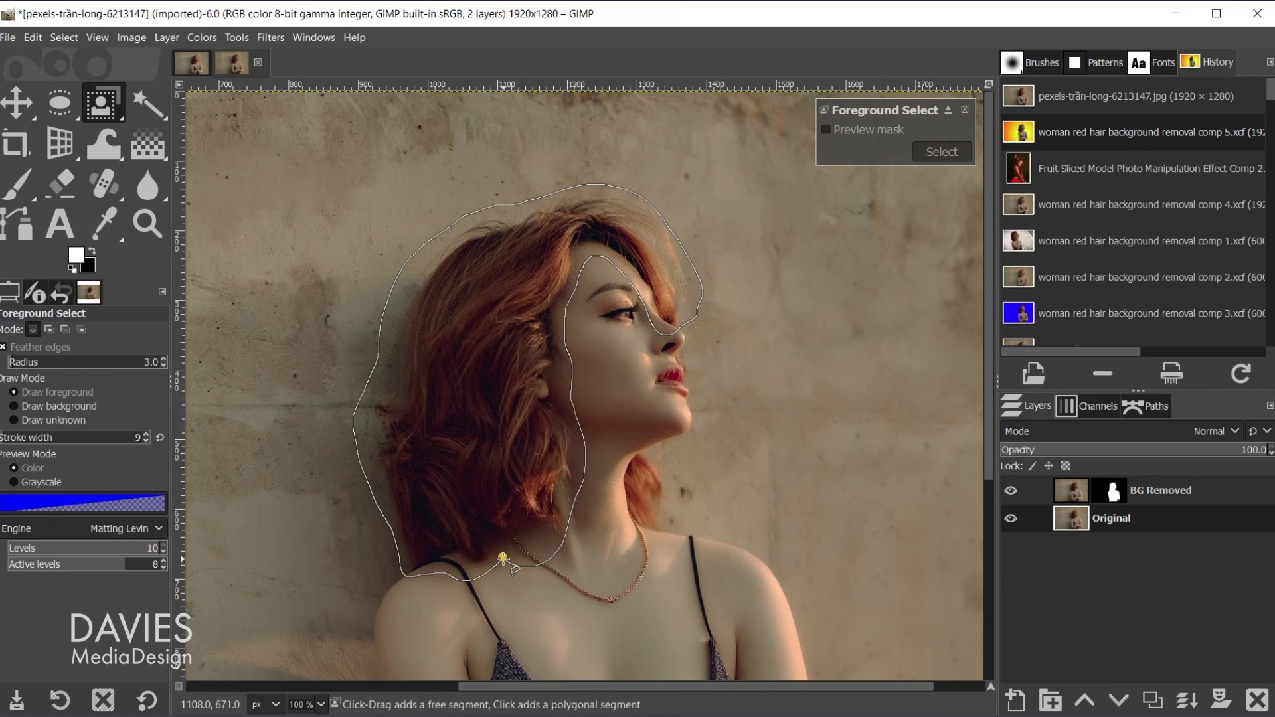
left_click(502, 559)
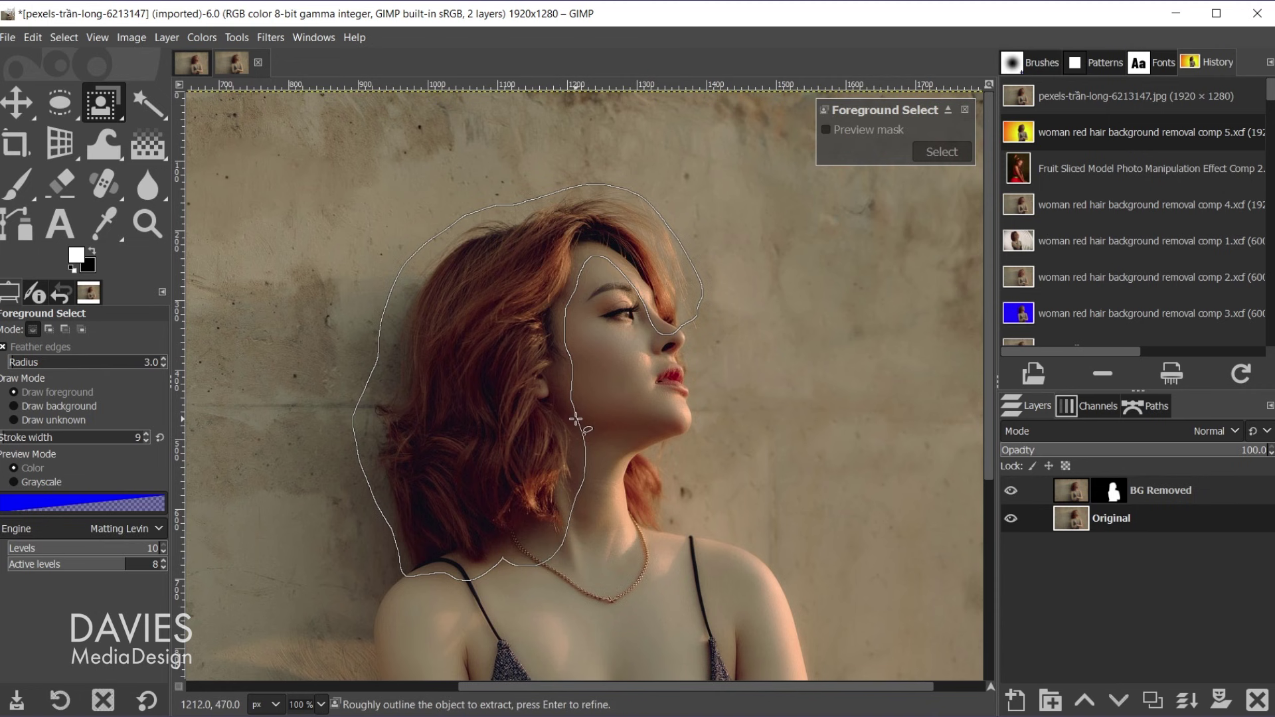
- Create the trimap from the outline, resize the brush, and try a foreground stroke on the lower hair
key("Return")
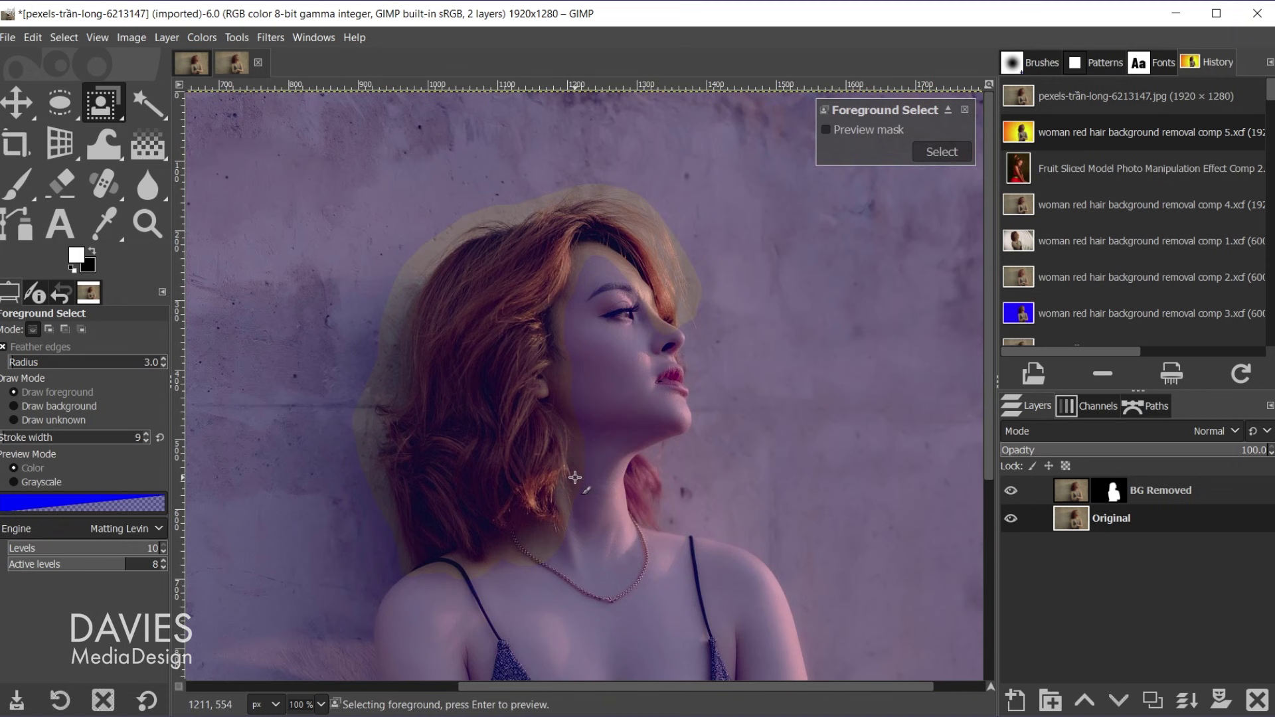
scroll(664, 339, "up", 3)
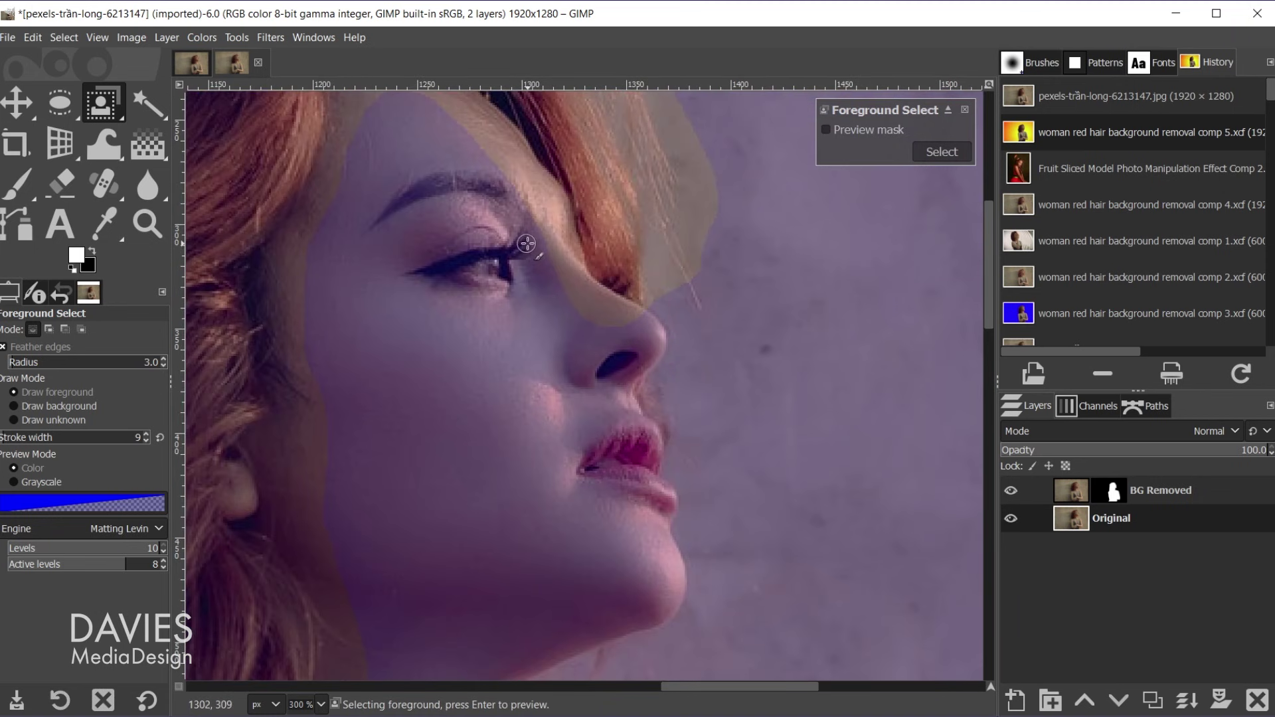
scroll(518, 245, "down", 2)
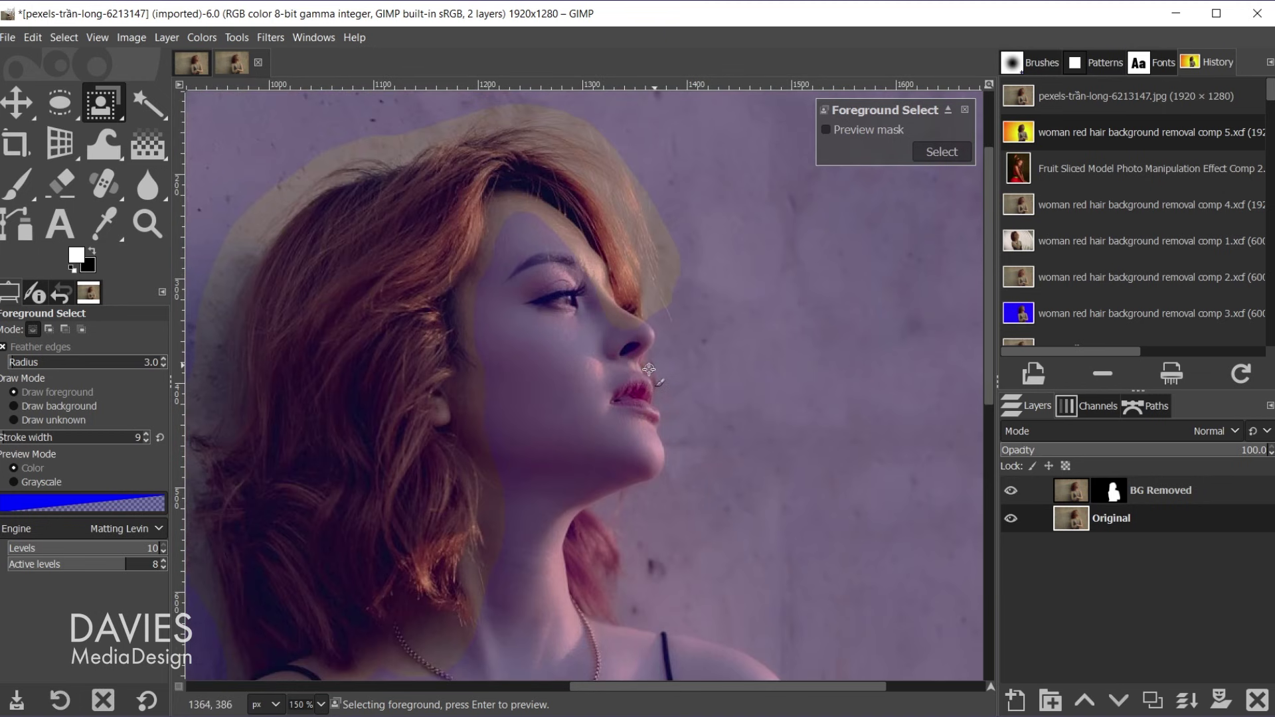
scroll(518, 462, "down", 1)
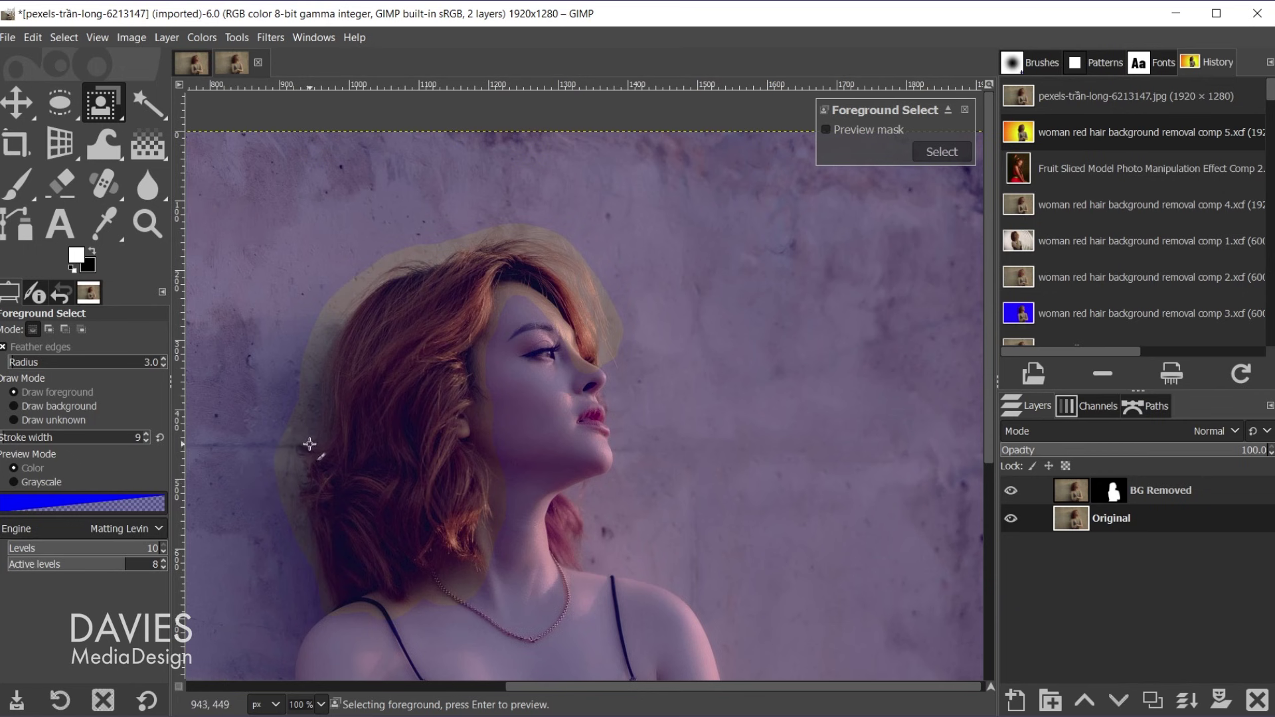
key("bracketright")
key("bracketright")
key("bracketright")
key("bracketright")
key("bracketright")
key("bracketright")
key("bracketright")
key("bracketright")
key("bracketright")
key("bracketright")
key("bracketright")
key("bracketright")
key("bracketright")
key("bracketright")
key("bracketright")
key("bracketright")
key("bracketright")
key("bracketright")
key("bracketright")
key("bracketright")
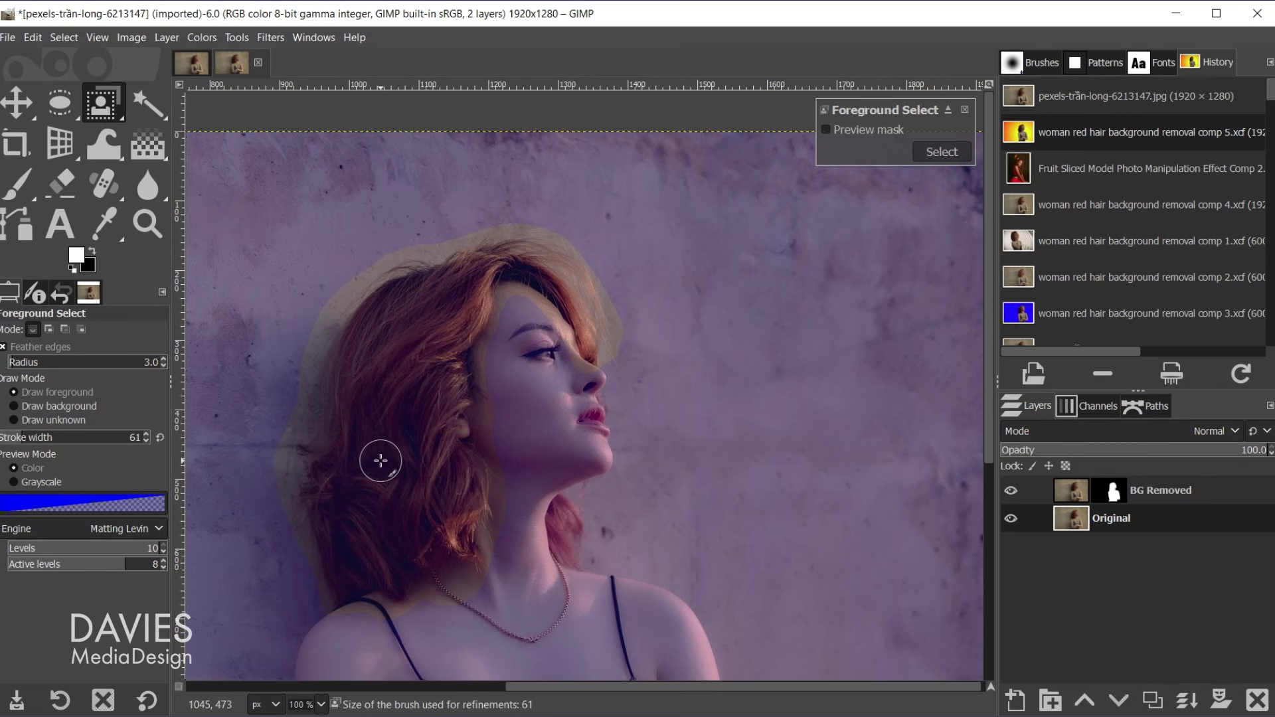
key("bracketleft")
key("bracketleft")
key("bracketleft")
key("bracketleft")
key("bracketleft")
key("bracketleft")
key("bracketleft")
key("bracketleft")
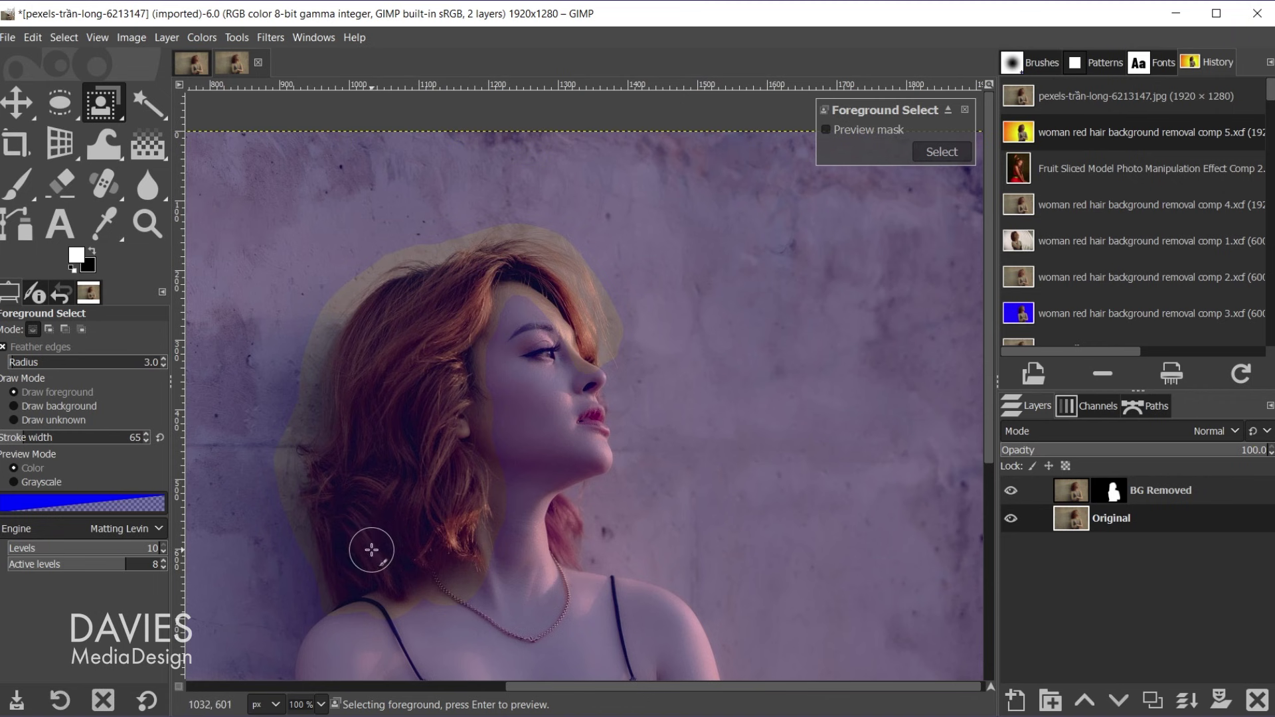
mouse_move(353, 564)
left_mouse_down()
mouse_move(348, 464)
mouse_move(398, 313)
mouse_move(455, 293)
mouse_move(421, 352)
mouse_move(434, 442)
mouse_move(421, 504)
mouse_move(355, 531)
mouse_move(400, 415)
left_mouse_up()
key("ctrl+z")
key("ctrl+z")
key("ctrl+z")
- Shrink the brush to 13 and paint the lower-left and top of the hair as foreground
scroll(352, 553, "up", 1, "ctrl")
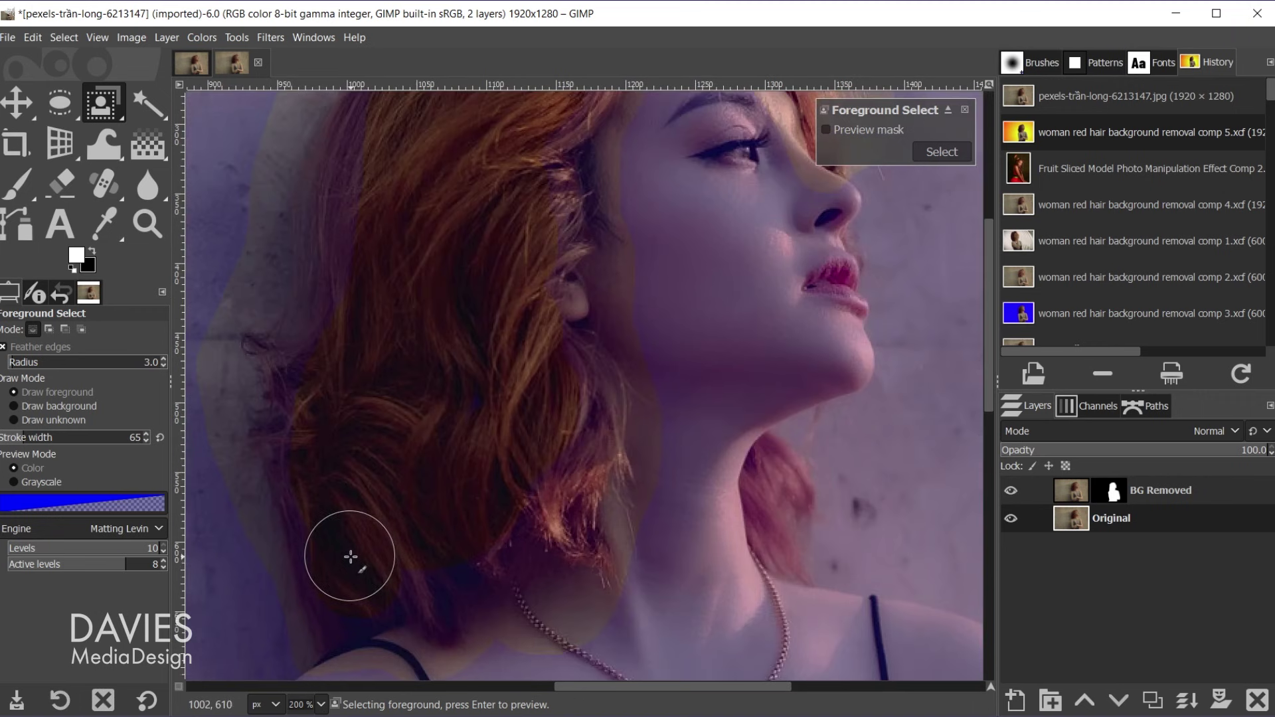
key("bracketleft")
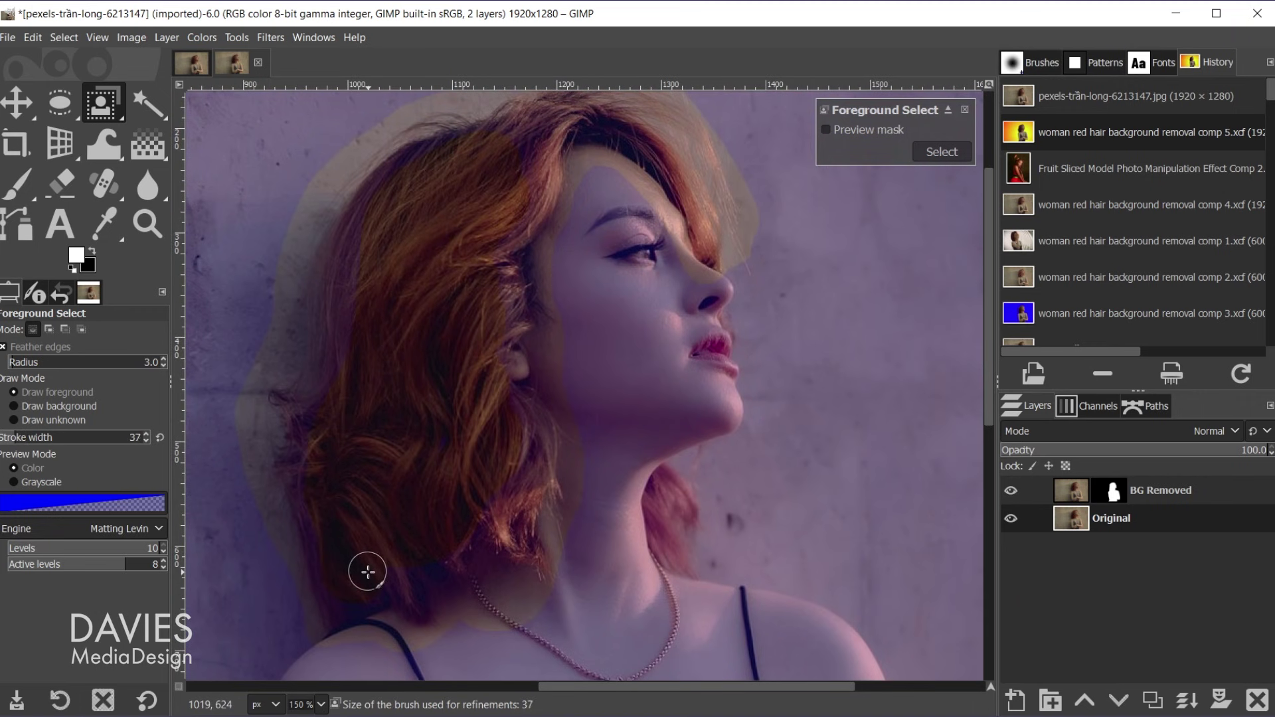
key("bracketleft")
mouse_move(340, 607)
left_mouse_down()
mouse_move(396, 589)
mouse_move(409, 601)
mouse_move(402, 563)
mouse_move(411, 575)
mouse_move(489, 549)
mouse_move(535, 467)
mouse_move(516, 417)
mouse_move(326, 571)
mouse_move(305, 447)
mouse_move(337, 257)
left_mouse_up()
key("ctrl+z")
key("ctrl+z")
scroll(473, 247, "up", 1)
scroll(473, 247, "down", 3)
mouse_move(478, 282)
left_mouse_down()
mouse_move(551, 251)
mouse_move(548, 309)
mouse_move(569, 263)
mouse_move(693, 317)
left_mouse_up()
key("ctrl+z")
key("ctrl+z")
- Mark the dark gap in the hair, the neck and the hair tips as foreground
left_click_drag(387, 303, 438, 286)
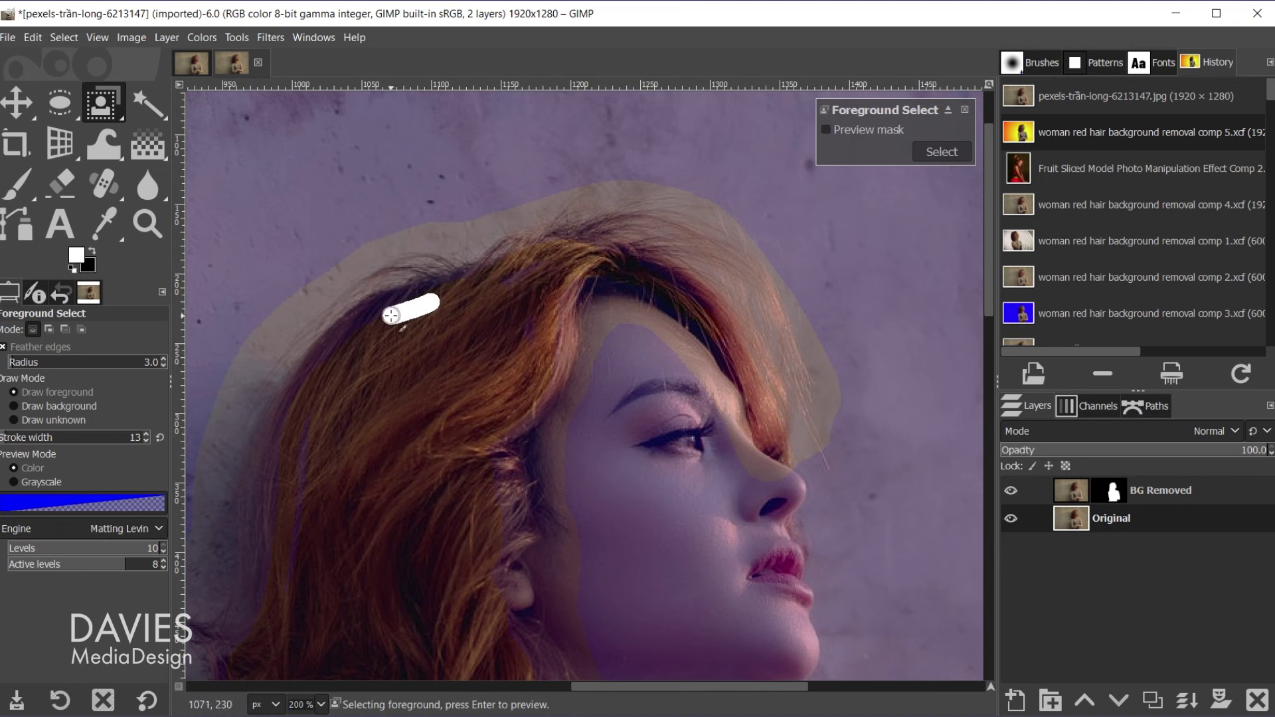
scroll(313, 491, "down", 5)
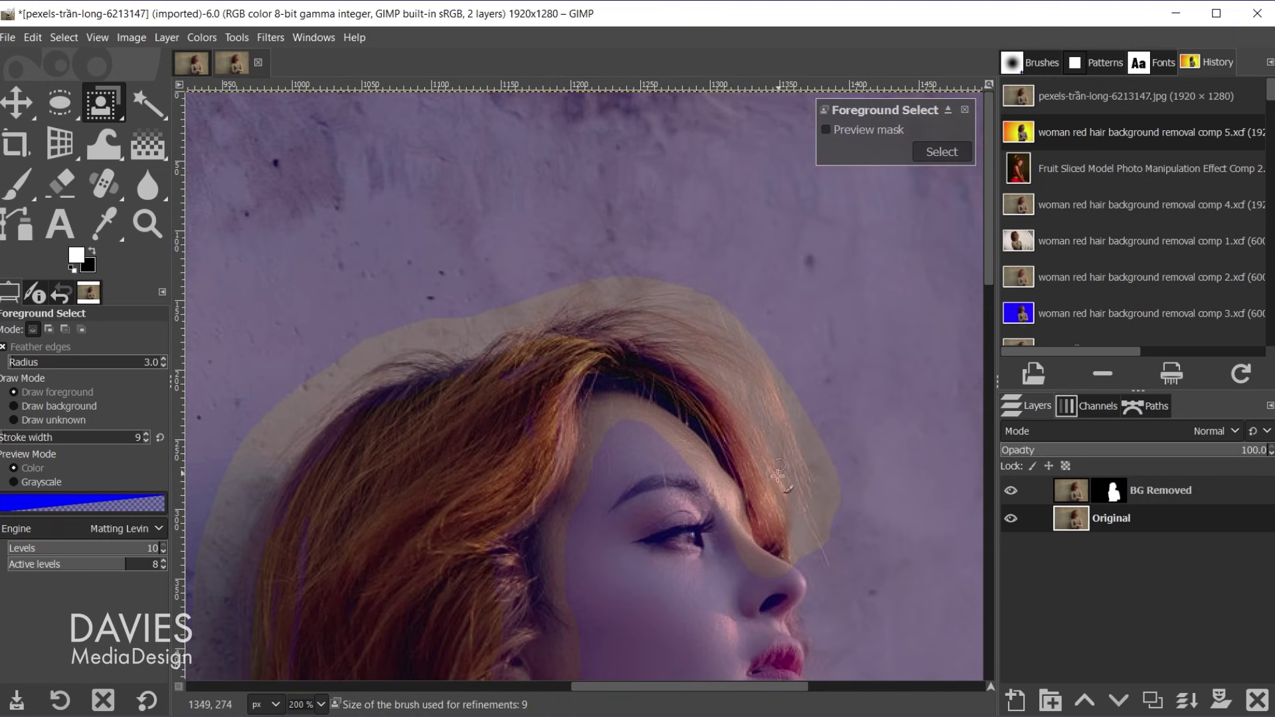
scroll(814, 491, "up", 1)
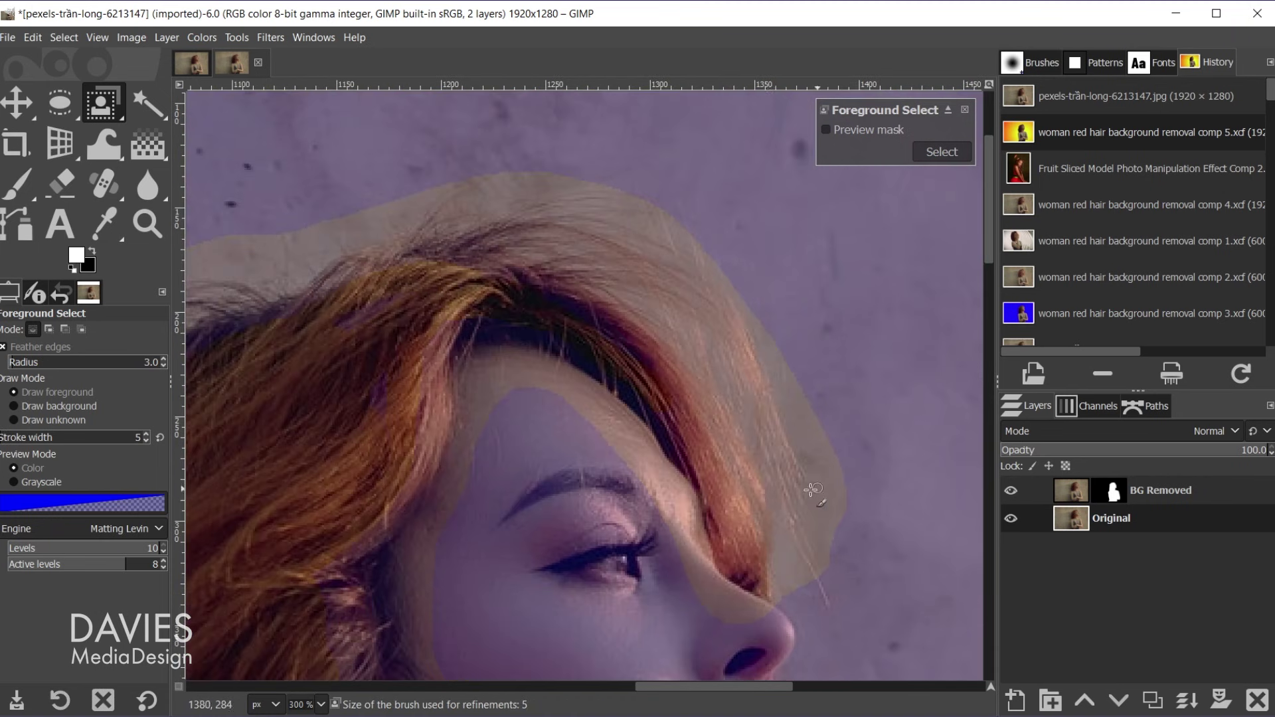
mouse_move(545, 312)
left_mouse_down()
mouse_move(746, 531)
mouse_move(747, 570)
left_mouse_up()
scroll(571, 562, "down", 4)
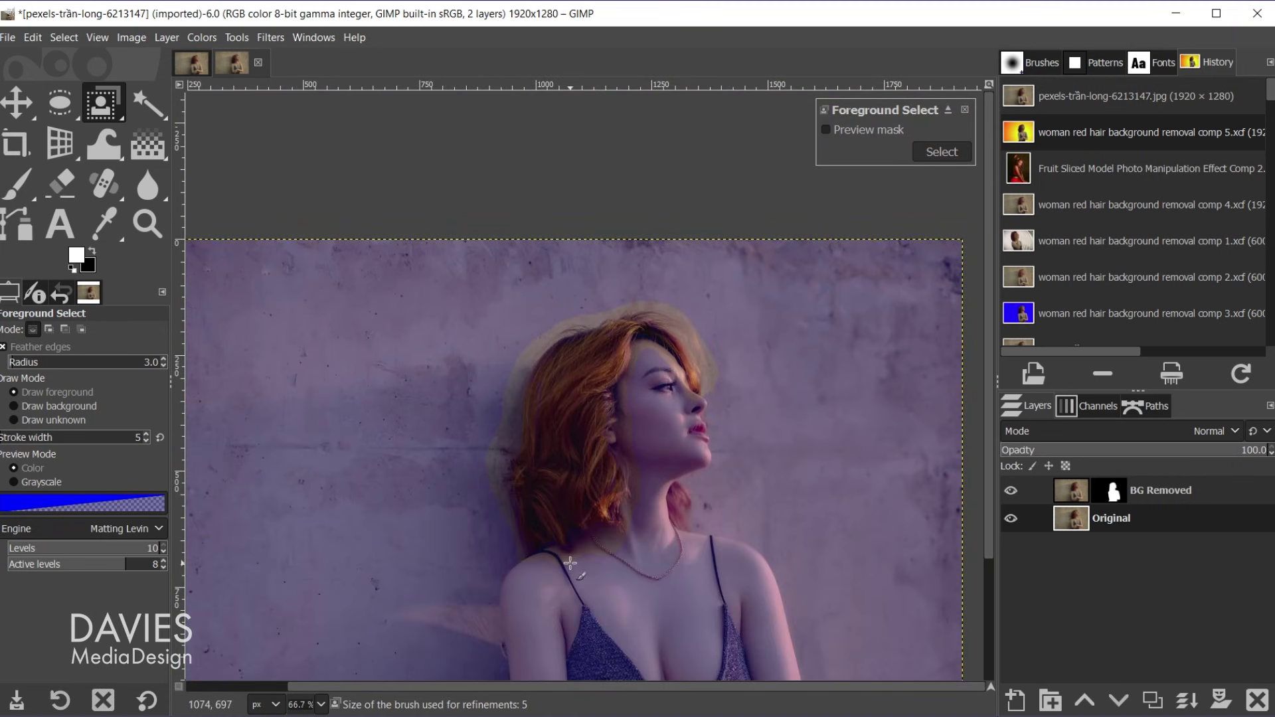
scroll(528, 549, "up", 2)
scroll(539, 537, "up", 2)
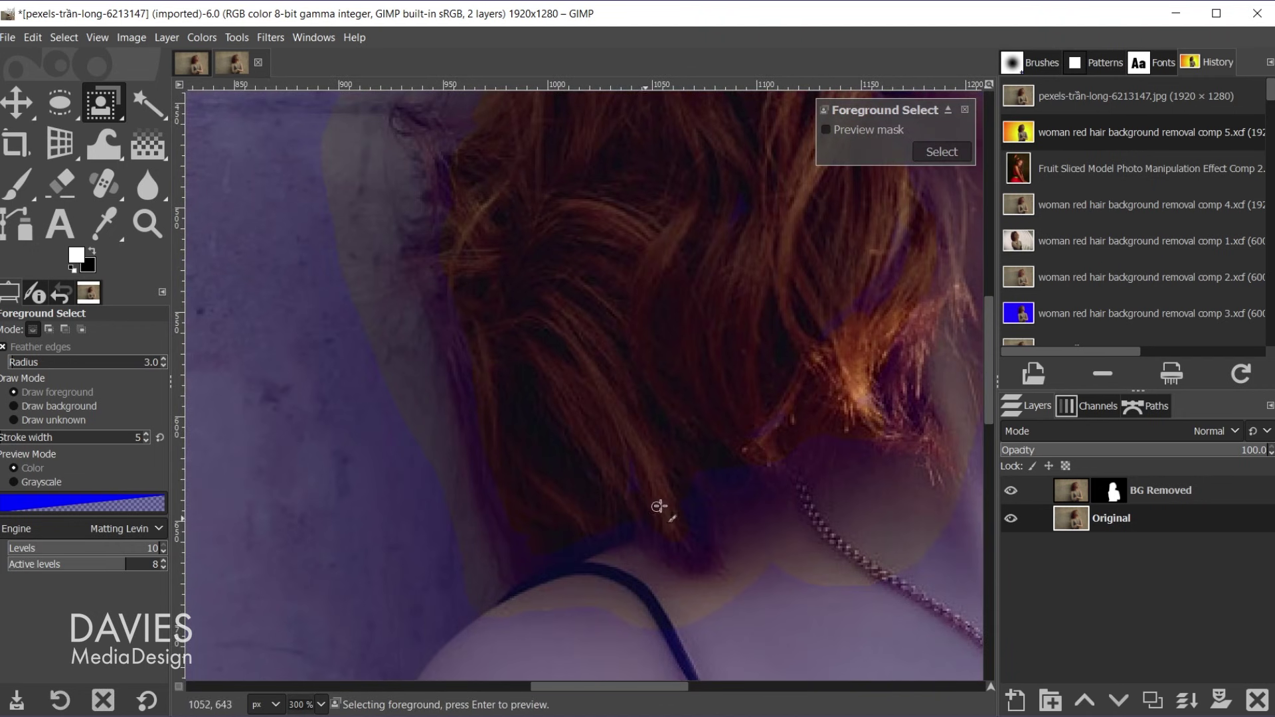
mouse_move(848, 431)
left_mouse_down()
mouse_move(706, 481)
mouse_move(685, 498)
mouse_move(691, 522)
mouse_move(649, 520)
mouse_move(542, 555)
mouse_move(475, 413)
left_mouse_up()
scroll(475, 413, "up", 3)
mouse_move(469, 477)
left_mouse_down()
mouse_move(446, 435)
mouse_move(505, 379)
mouse_move(512, 344)
left_mouse_up()
scroll(558, 429, "down", 2)
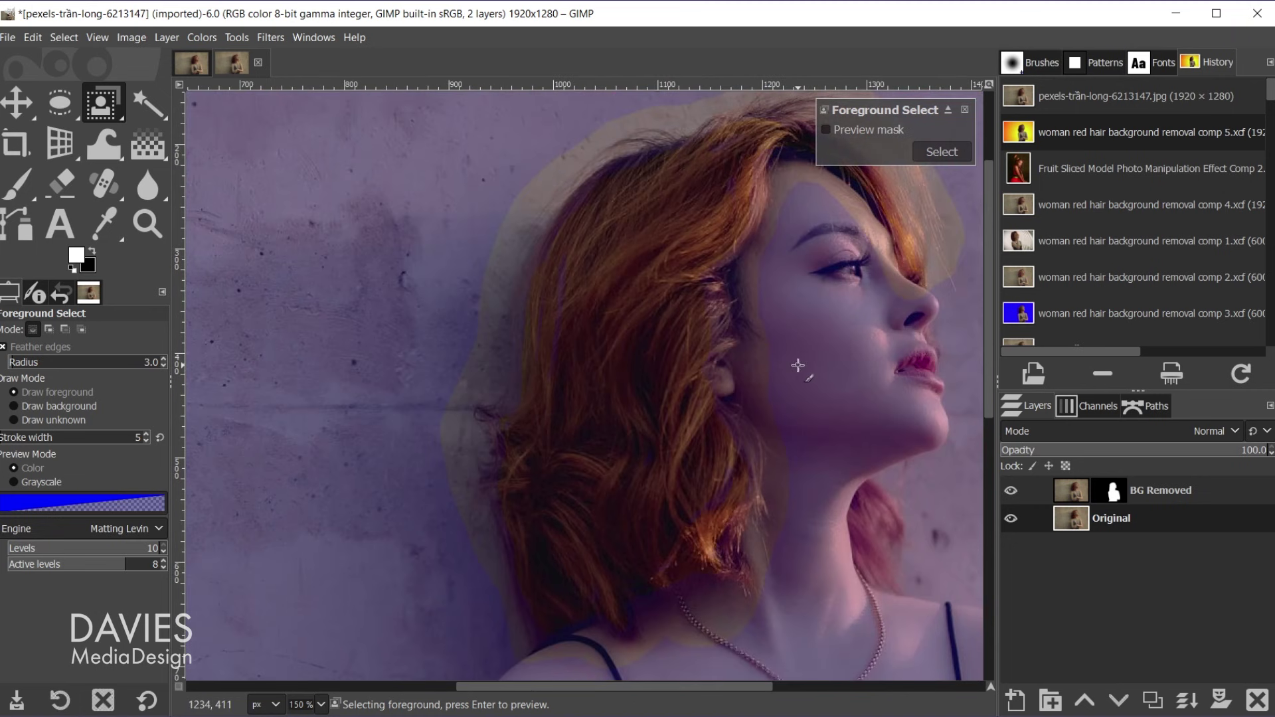
- Compute the extraction preview and add a stray hair lock to the foreground
key("Return")
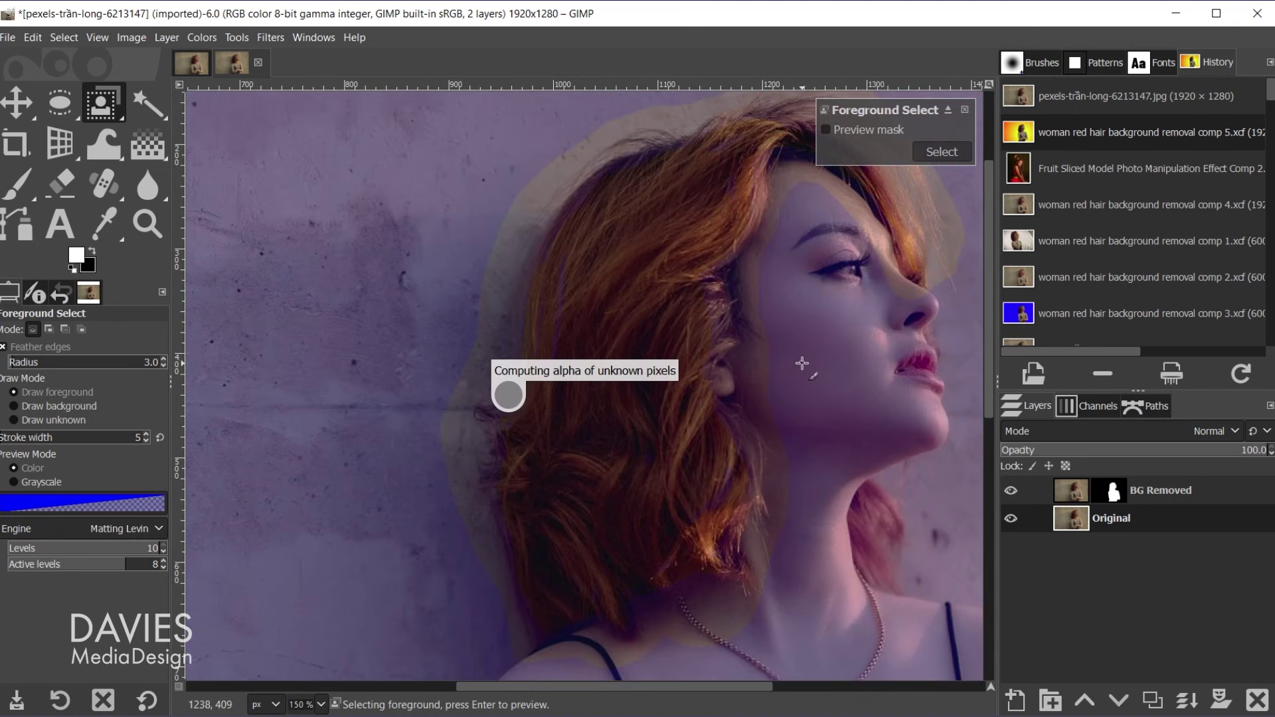
scroll(777, 366, "up", 4)
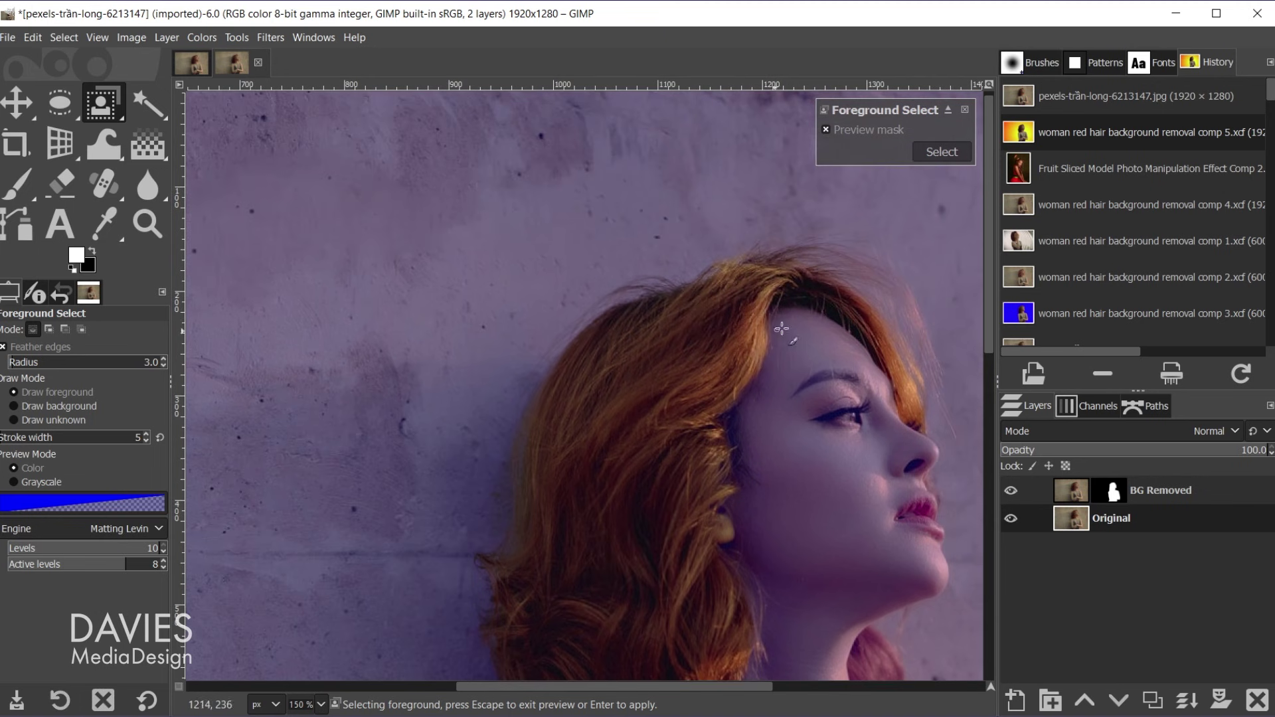
scroll(501, 524, "down", 4)
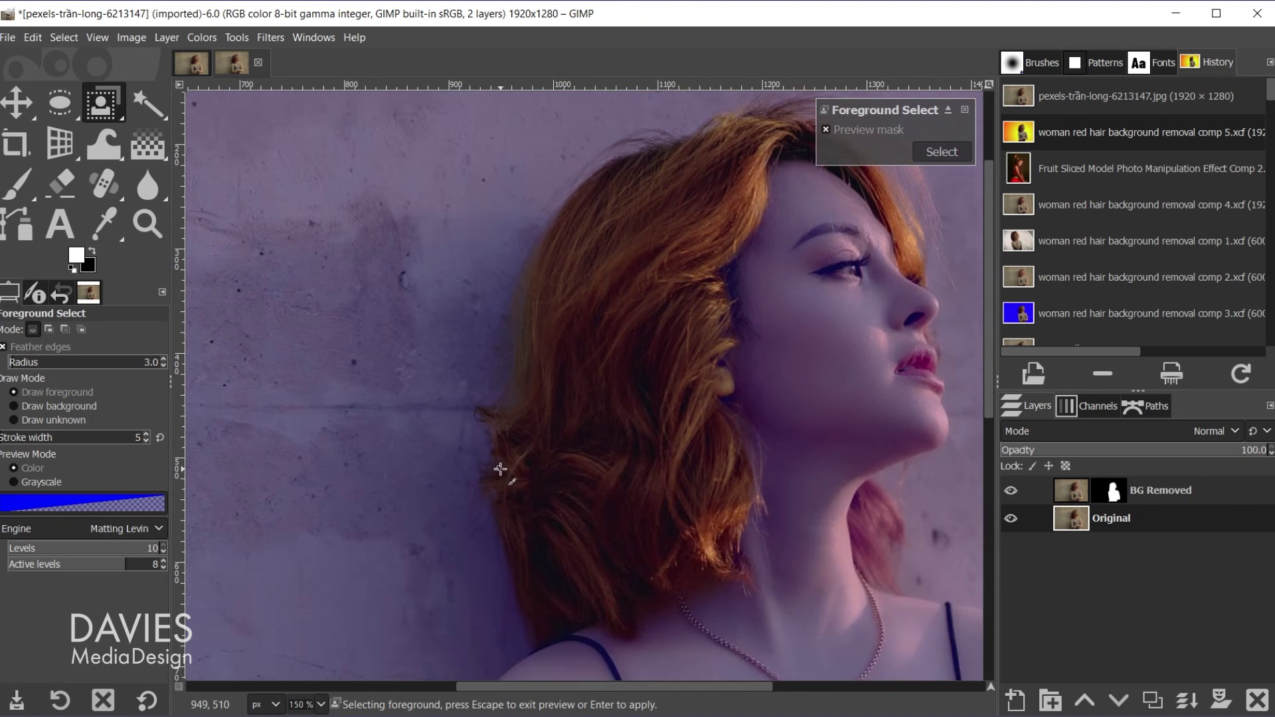
scroll(501, 469, "up", 3)
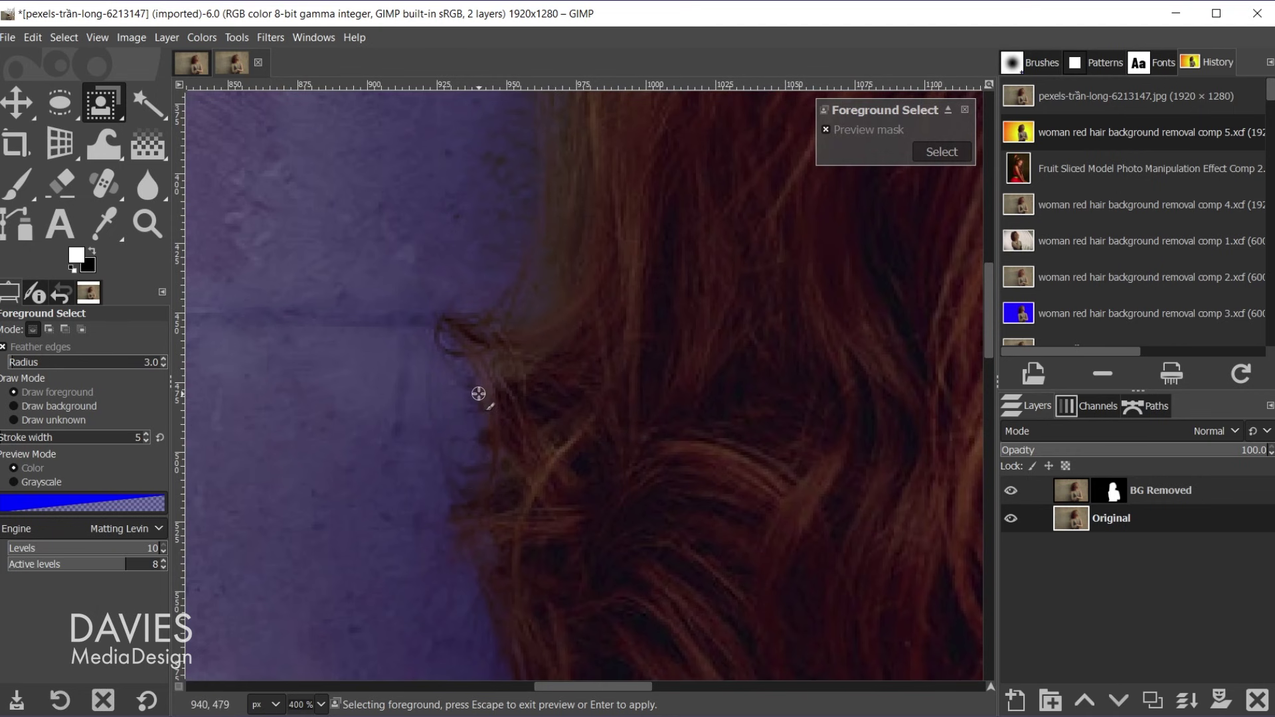
left_click_drag(472, 383, 510, 397)
scroll(748, 533, "down", 3)
scroll(856, 500, "up", 3)
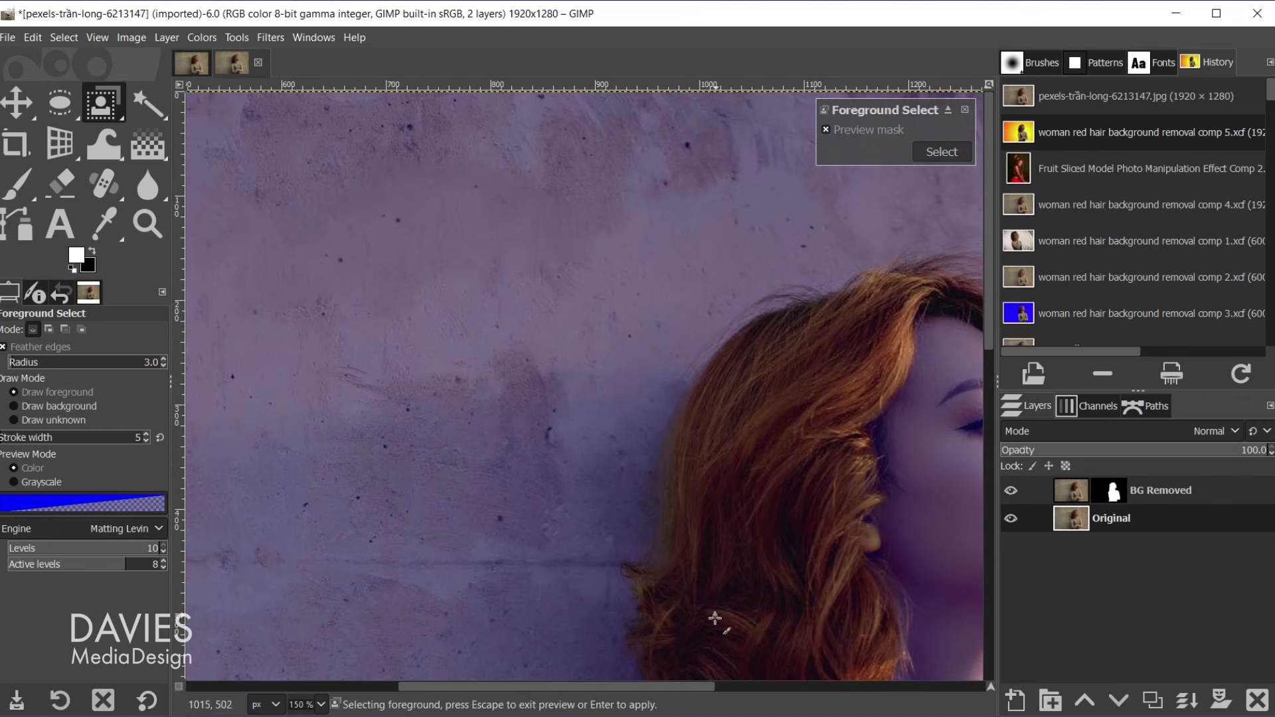
- Set the brush to 5 and paint the loose strand above her brow as foreground
left_click_drag(688, 685, 786, 685)
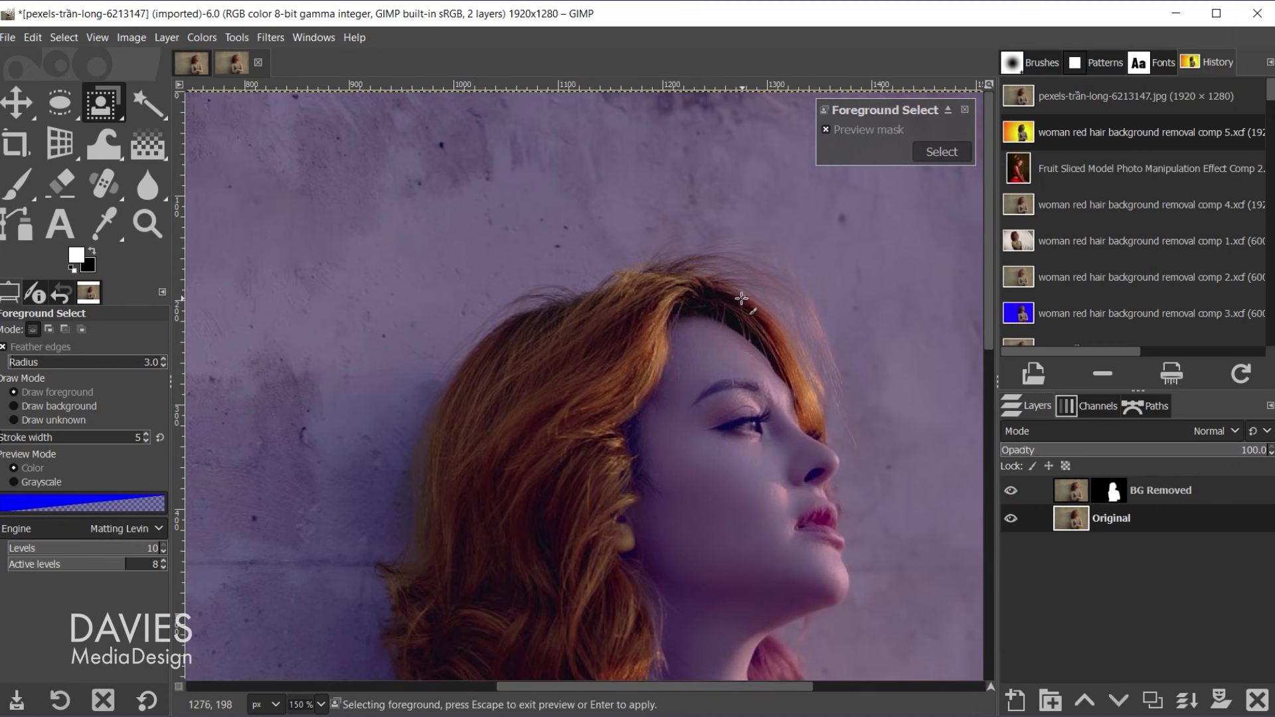
scroll(806, 308, "up", 2)
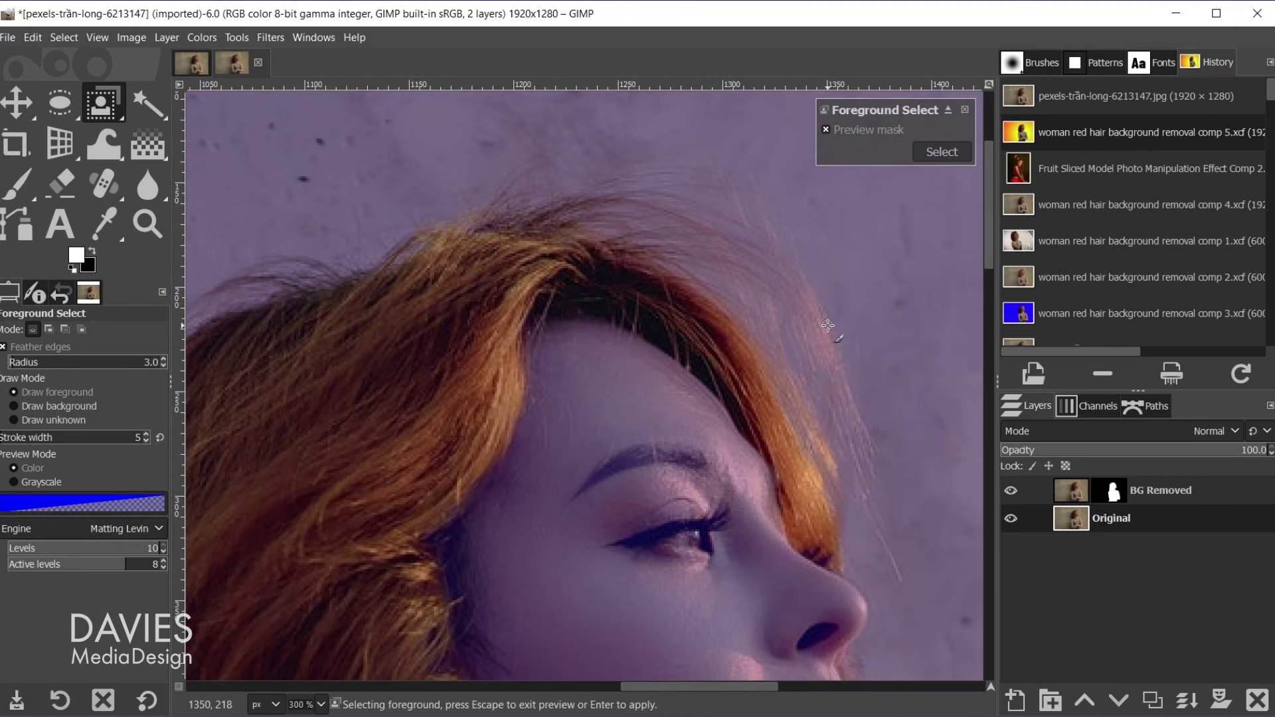
scroll(827, 329, "up", 1)
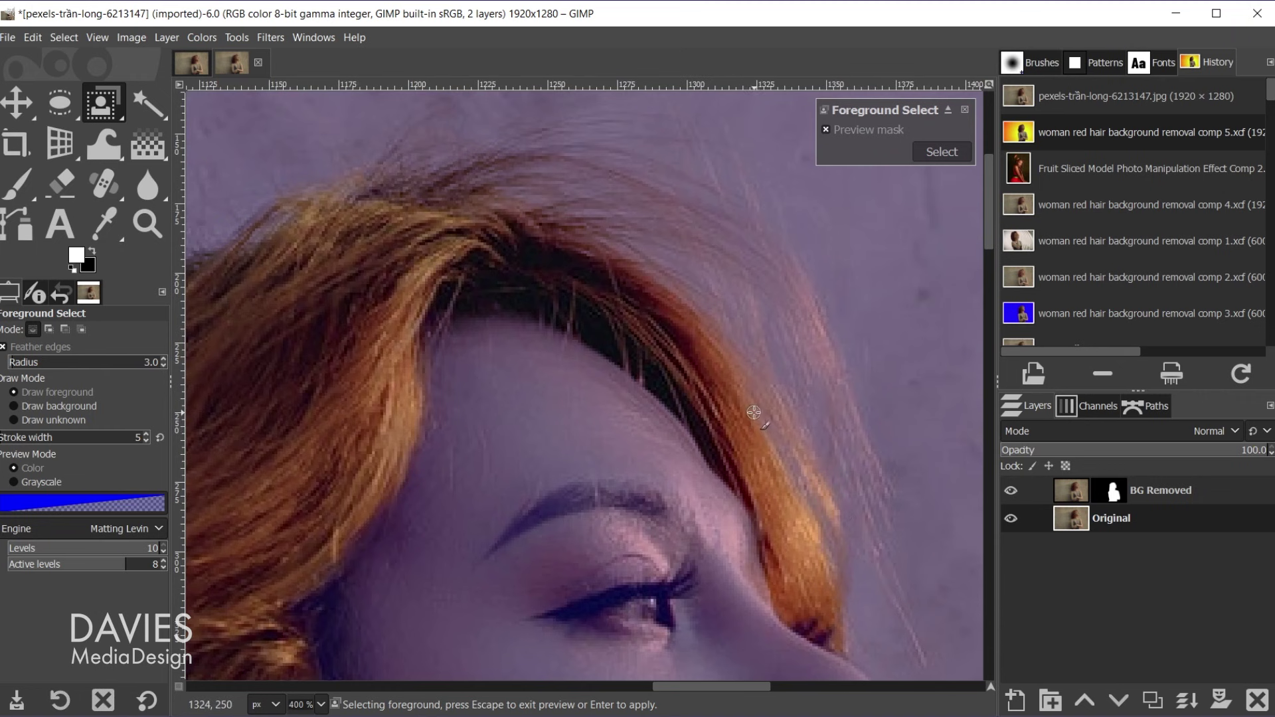
left_click_drag(754, 412, 827, 546)
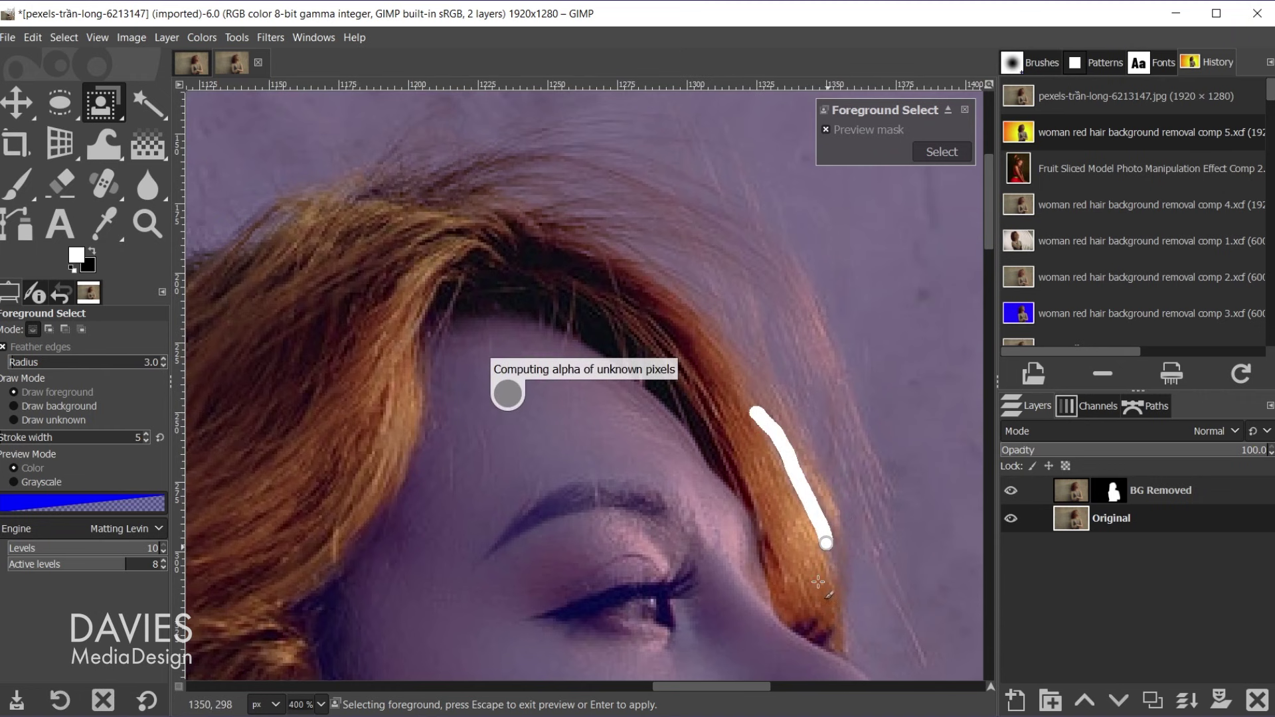
scroll(522, 478, "down", 5)
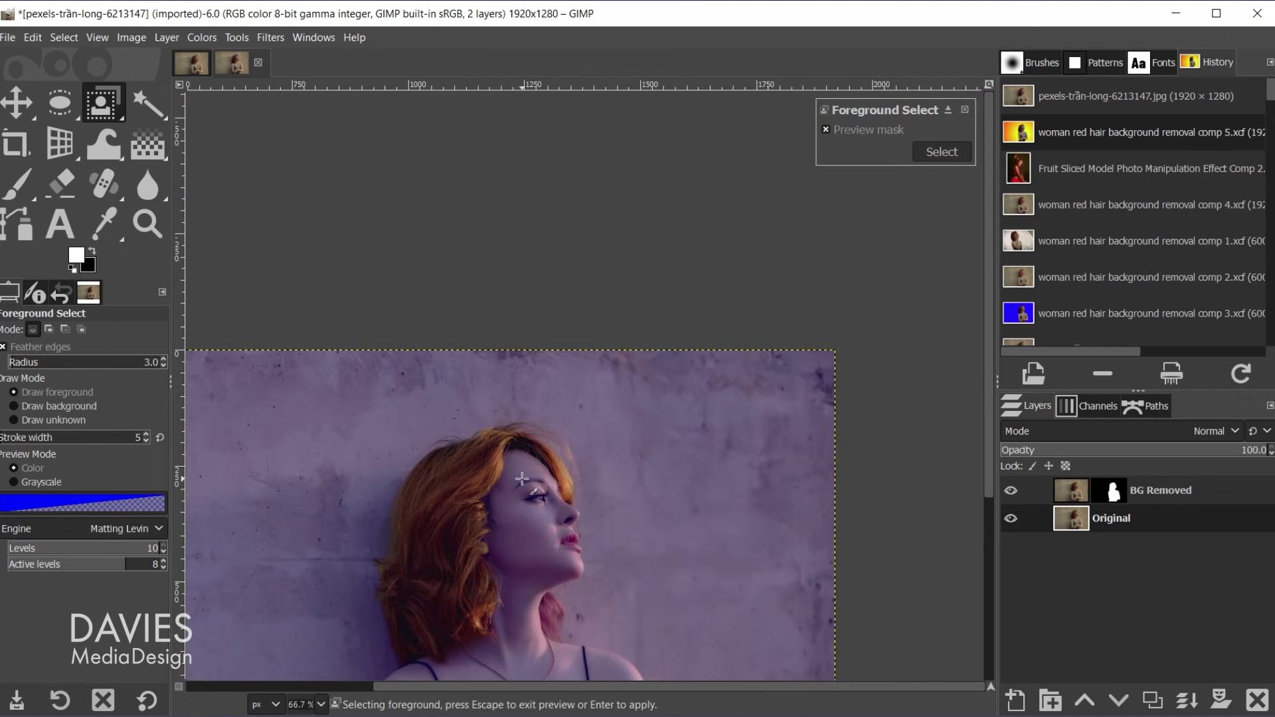
scroll(522, 478, "down", 3)
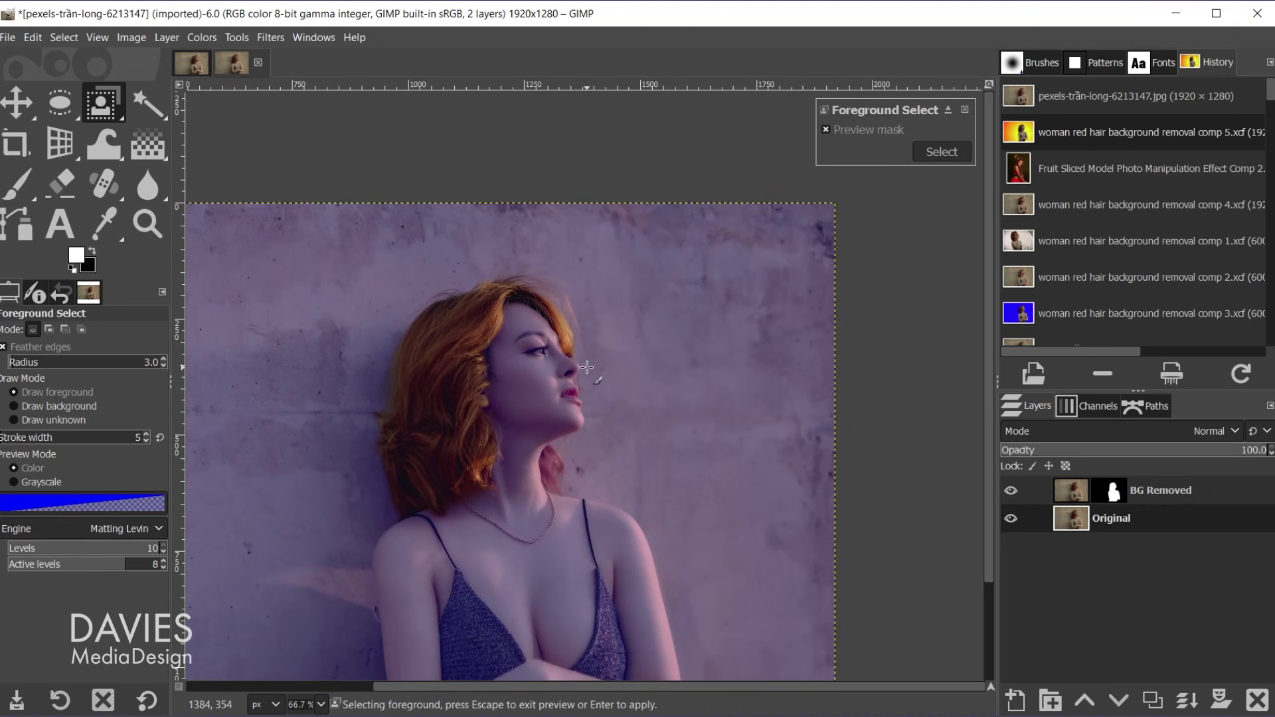
- Apply the extraction as a selection, fill it with white on BG Removed's mask, and clear the selection
key("Return")
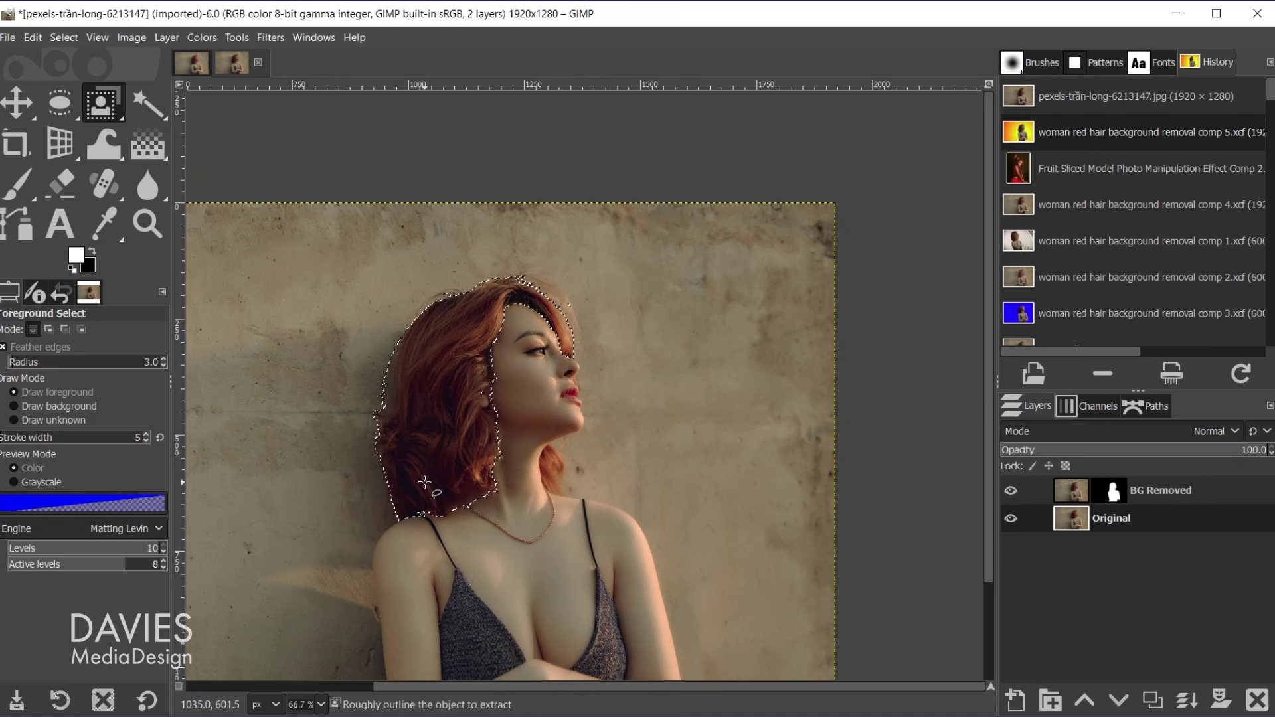
scroll(377, 425, "up", 3)
scroll(376, 415, "up", 1)
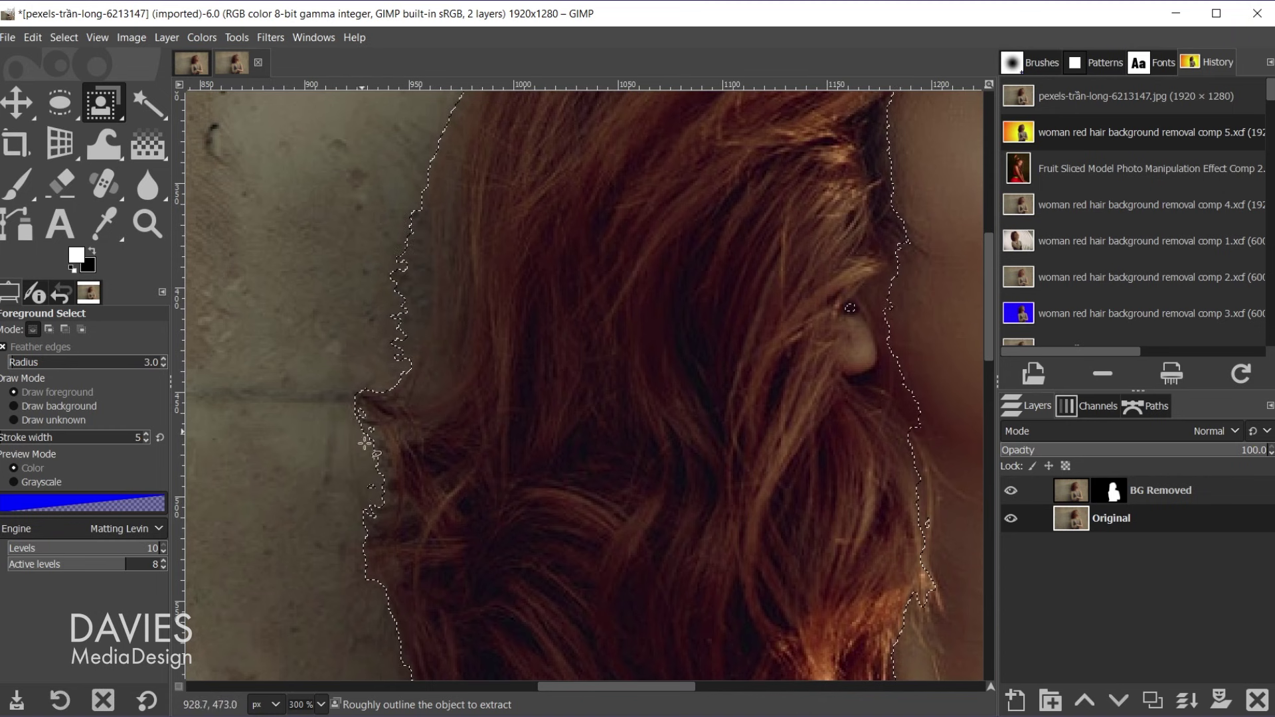
scroll(447, 502, "down", 2)
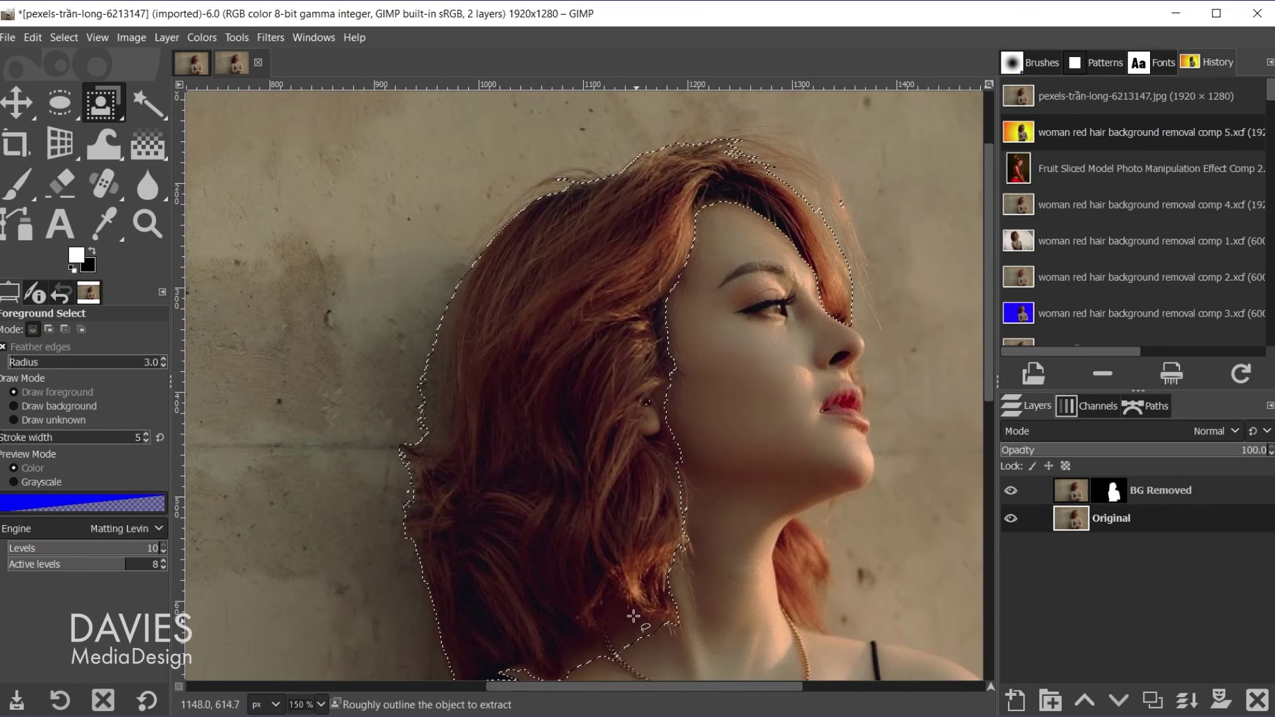
left_click(1116, 490)
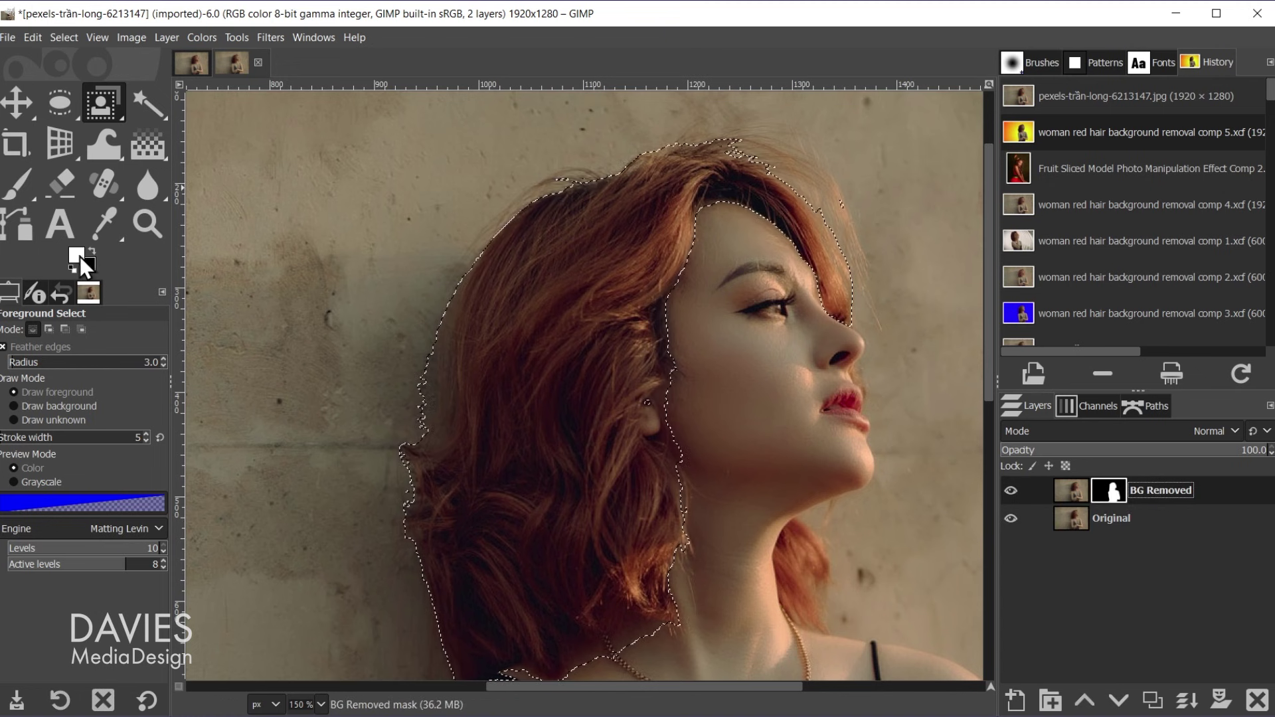
left_click_drag(77, 257, 589, 311)
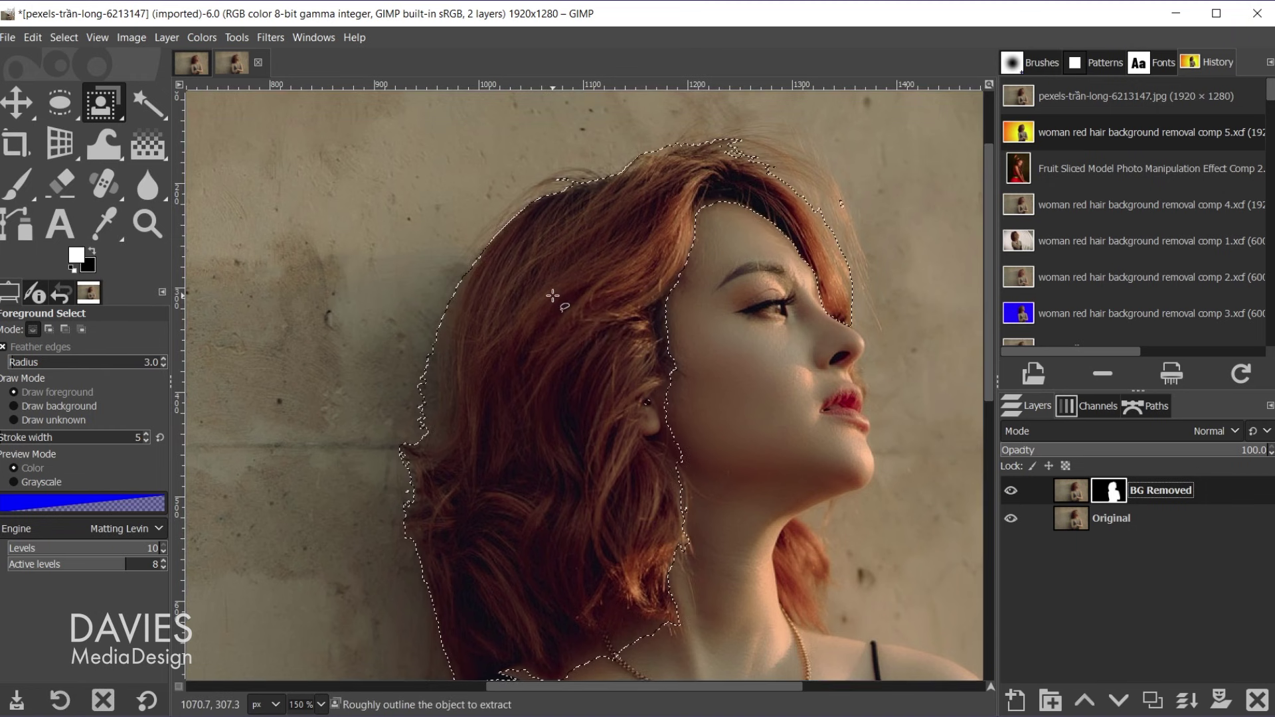
key("Escape")
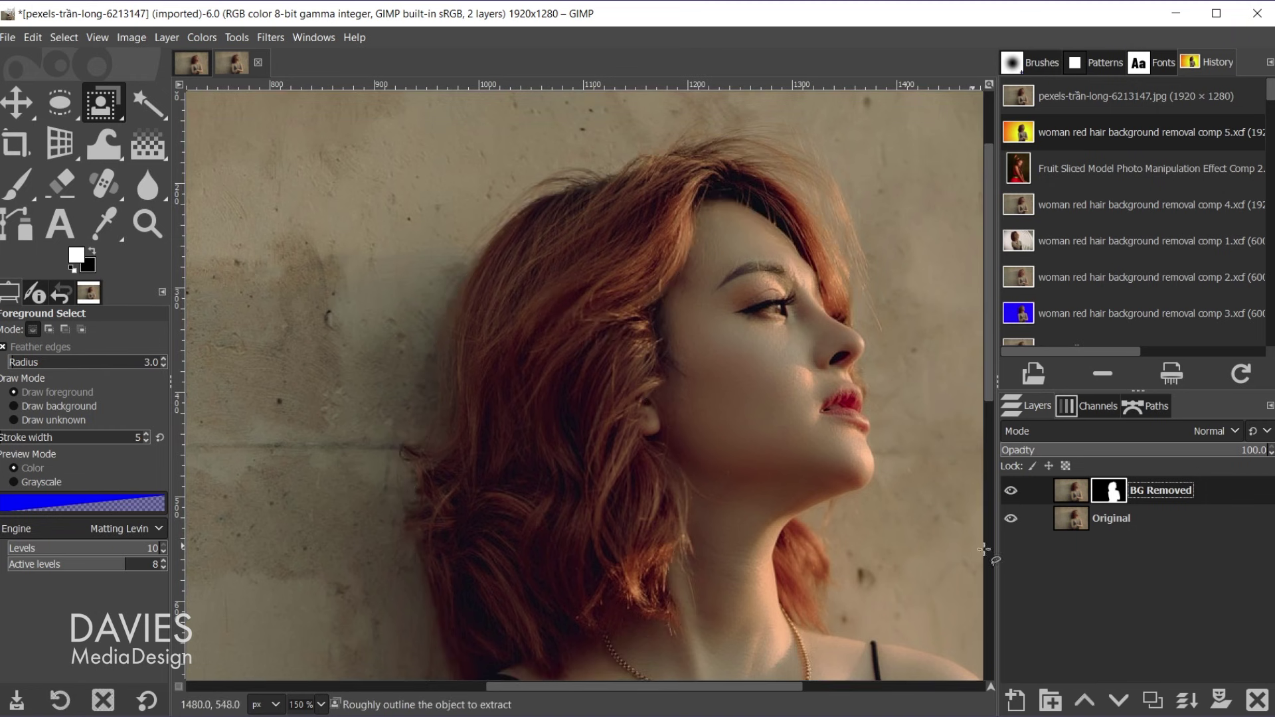
- Hide Original to inspect the cut-out over transparency, then show it again and make it active
left_click(1010, 518)
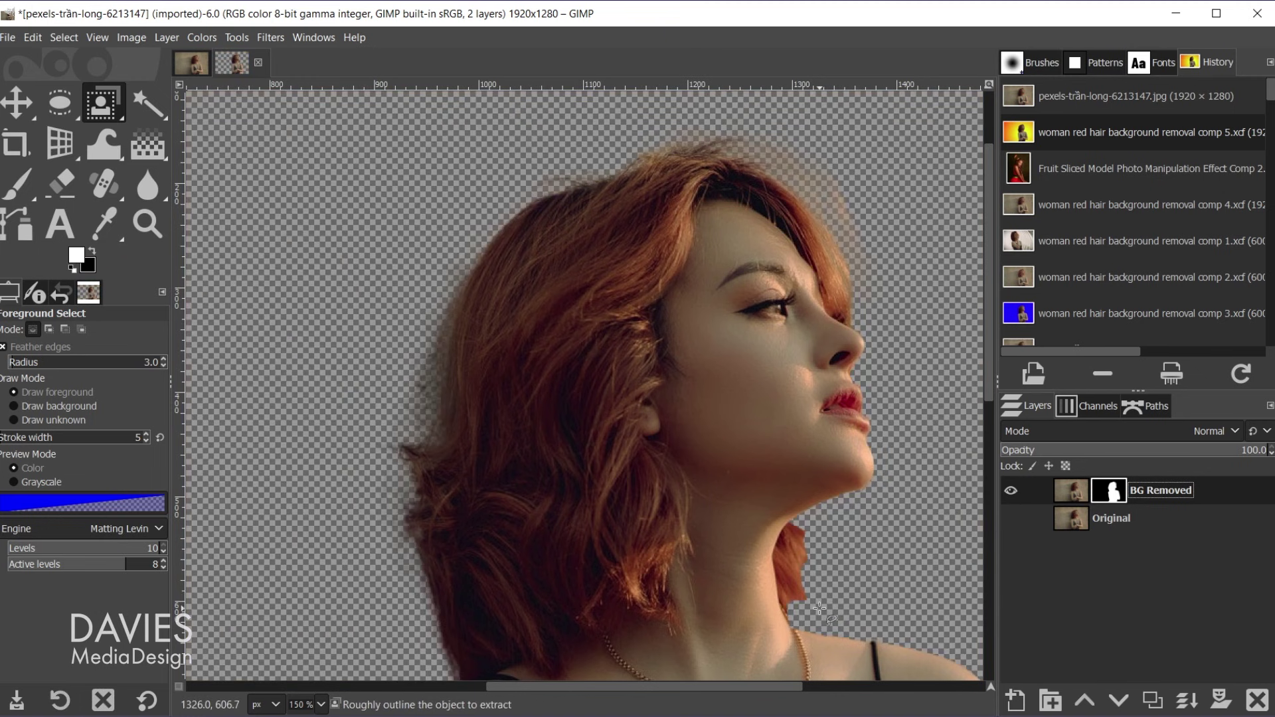
scroll(825, 602, "down", 2)
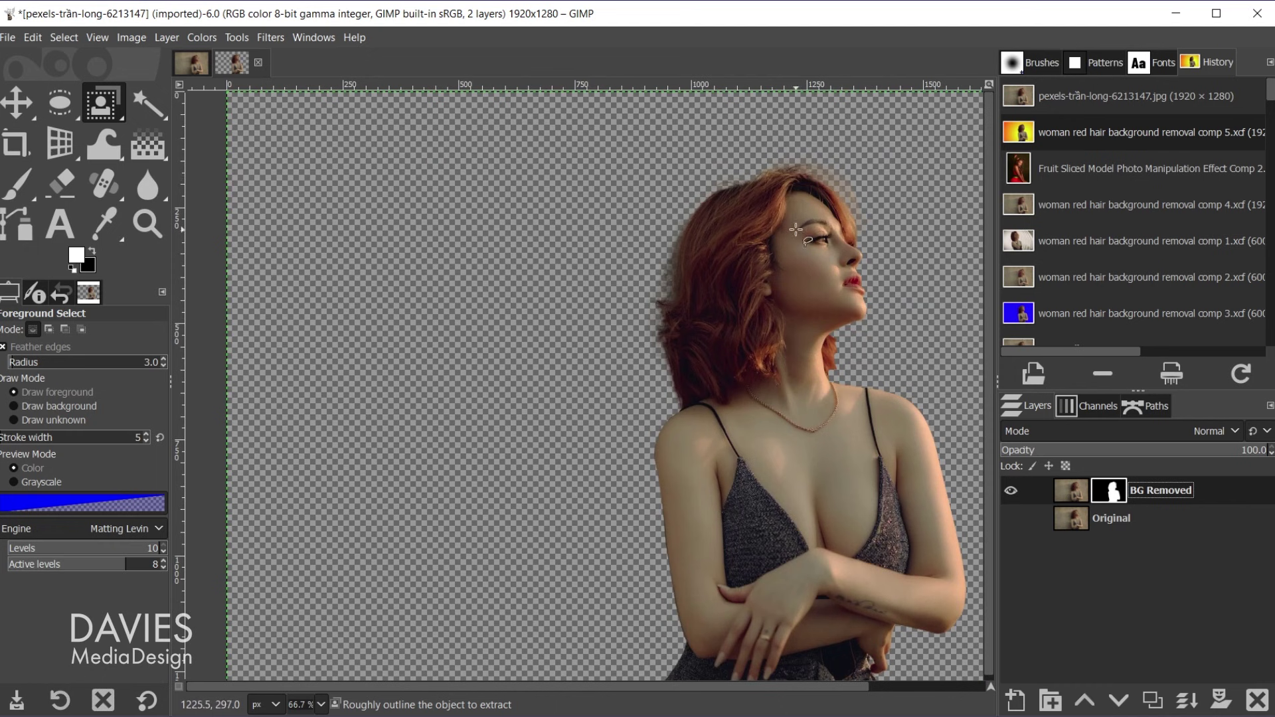
scroll(851, 207, "up", 2)
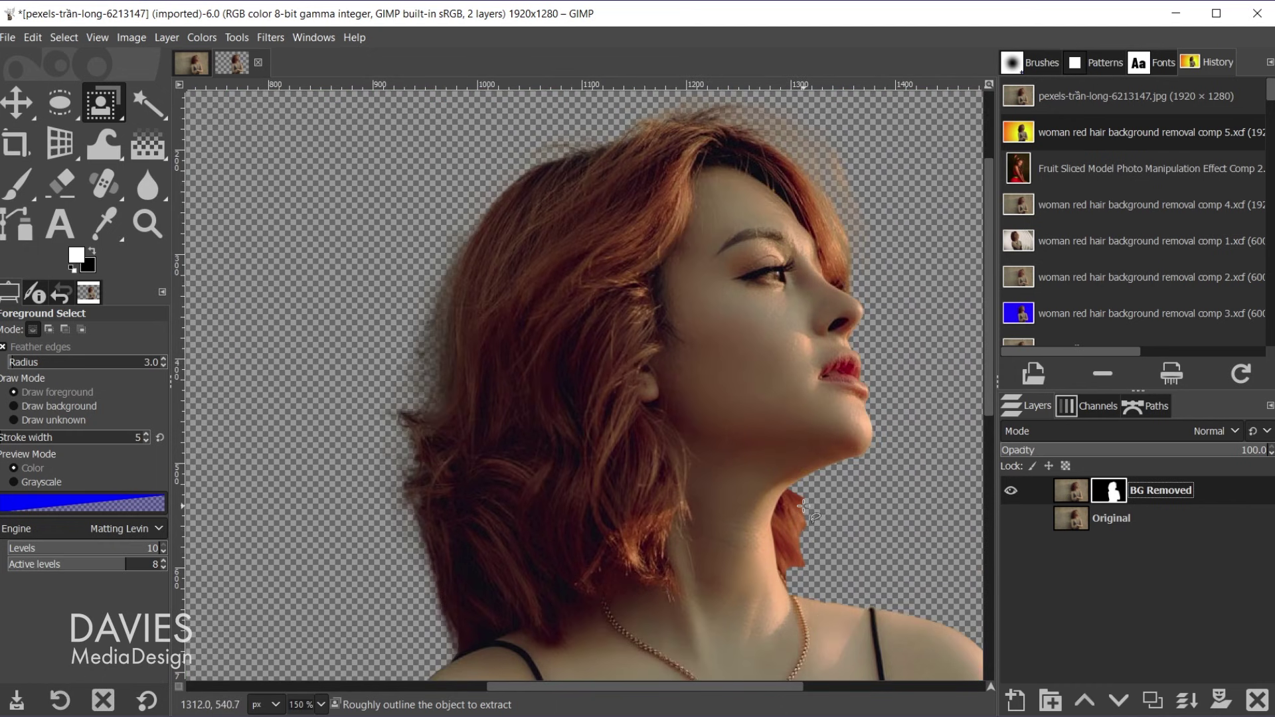
left_click(1011, 518)
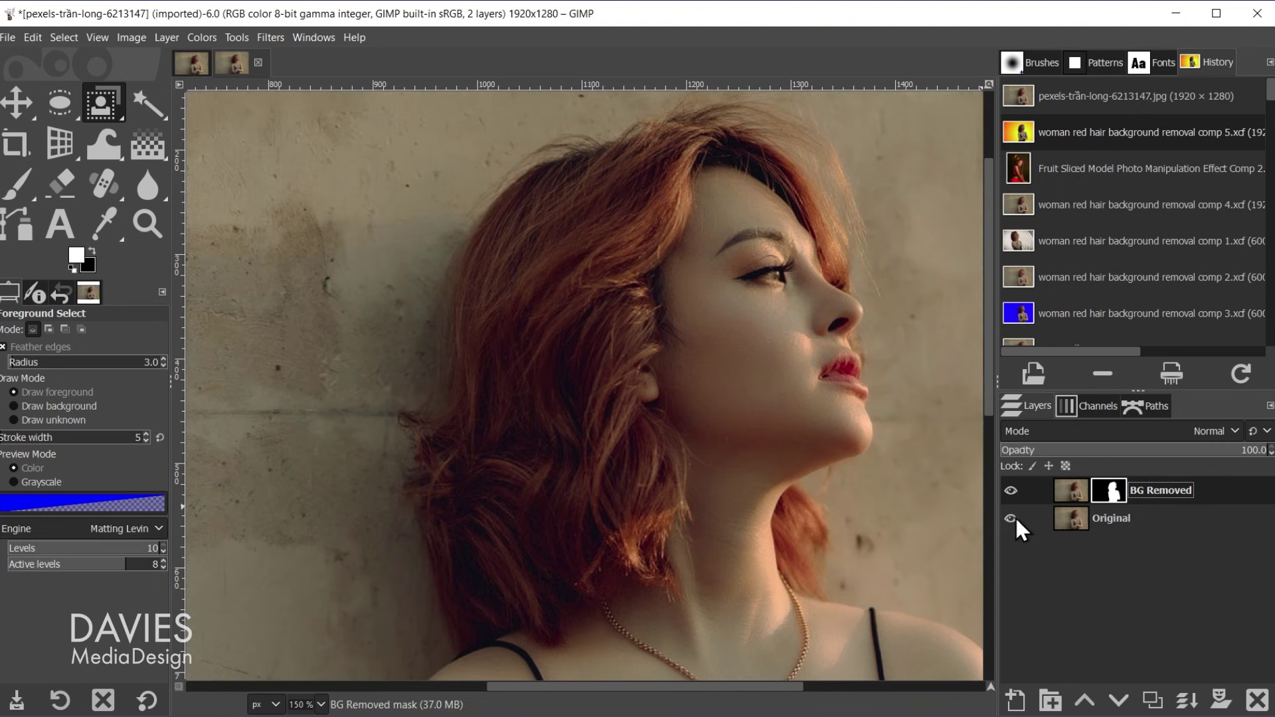
left_click(1074, 528)
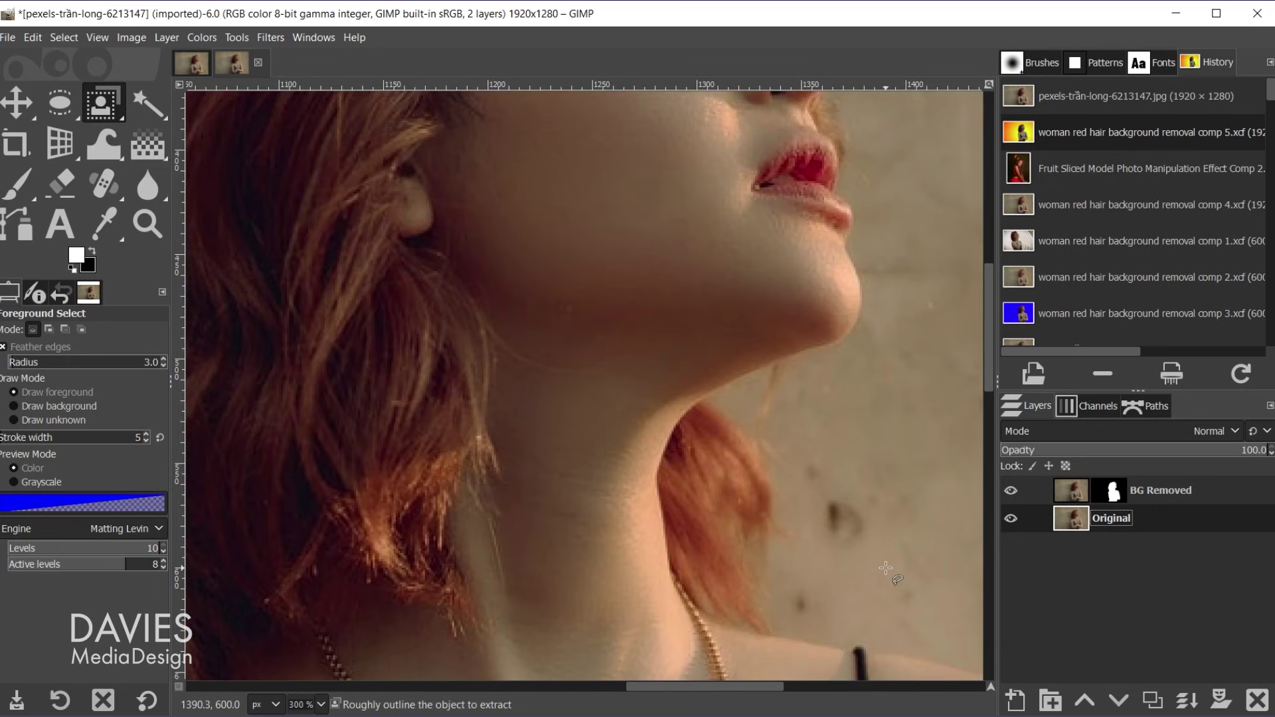
scroll(807, 566, "up", 2)
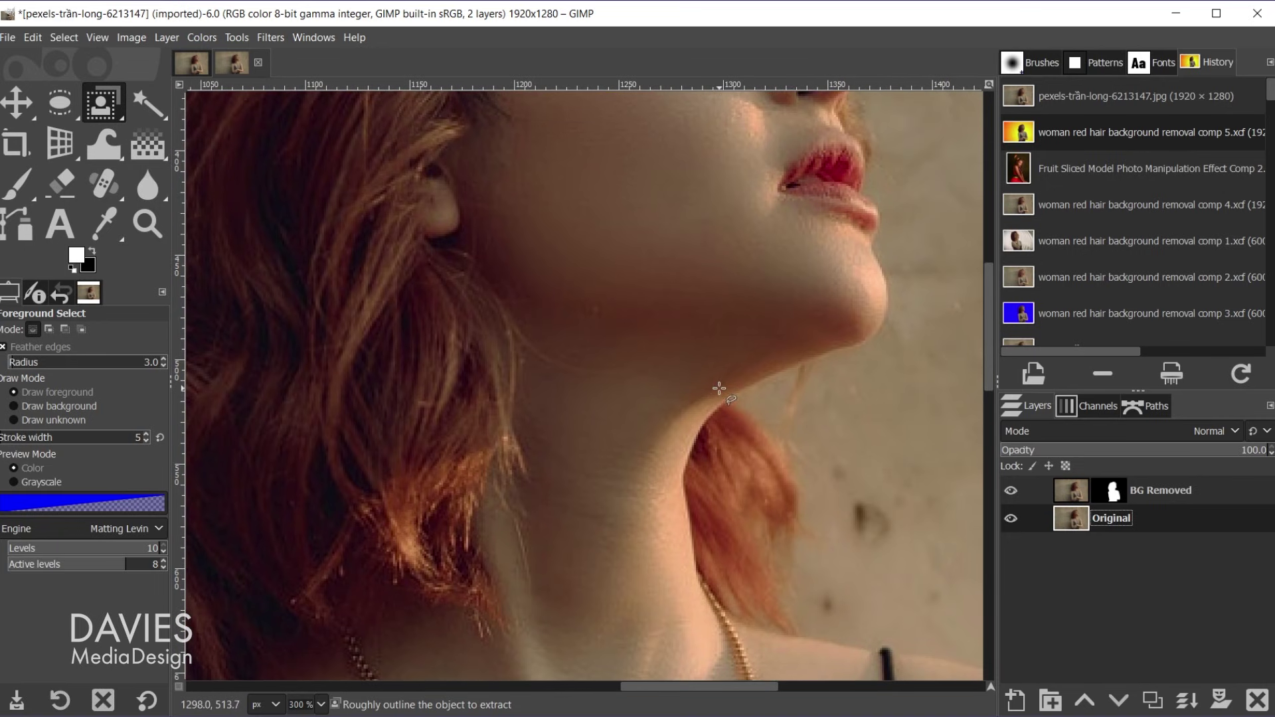
- Lasso the hair strand behind the neck, mark it as foreground with stroke width 1, and apply
left_click_drag(719, 388, 686, 428)
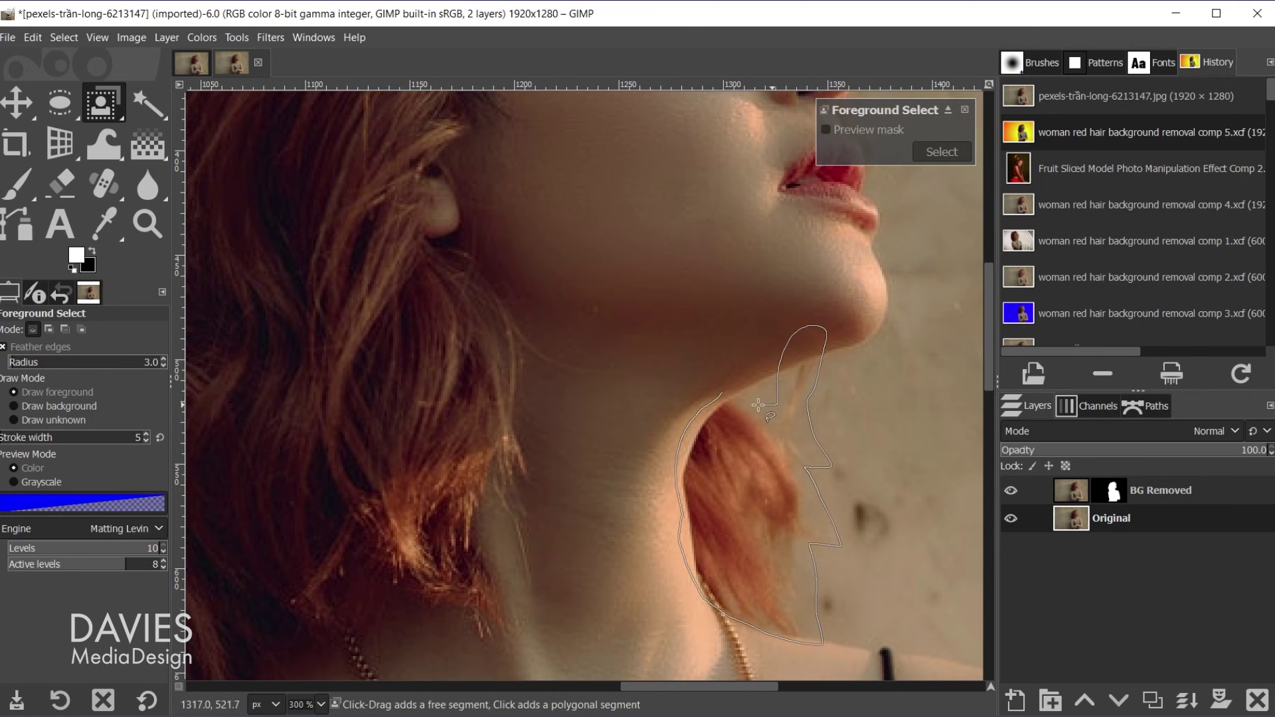
left_click(722, 393)
key("Return")
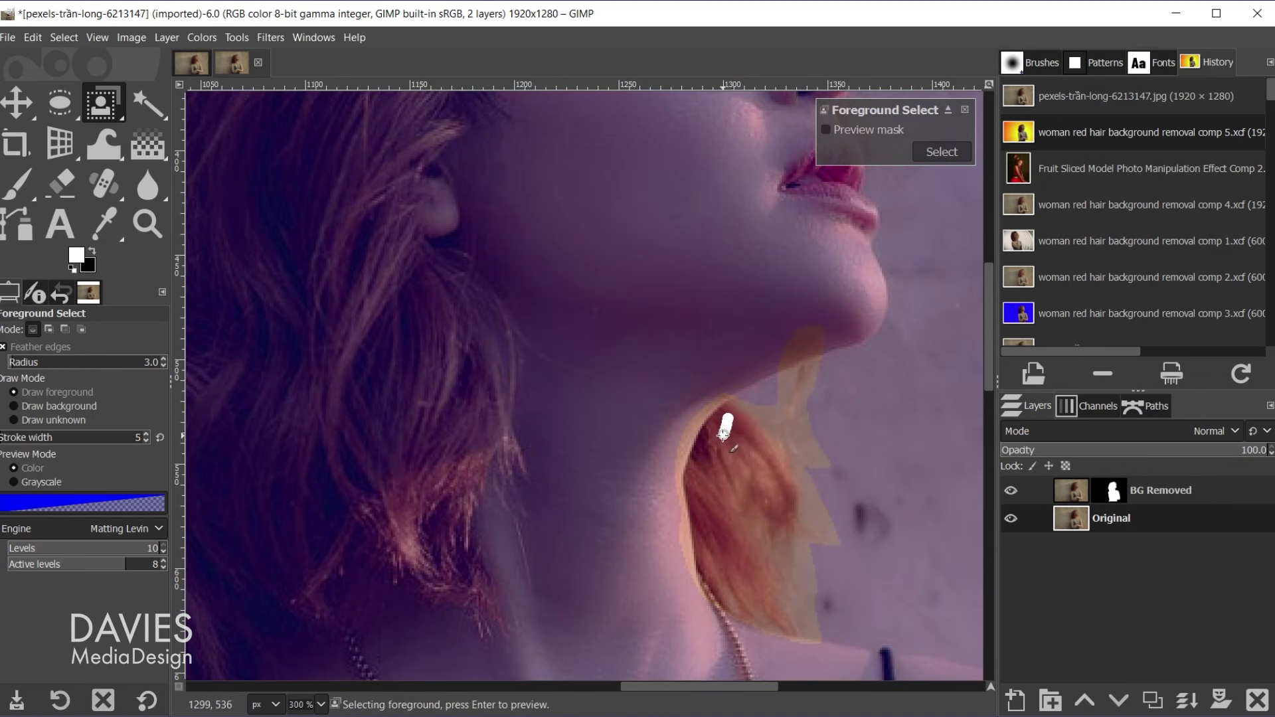
mouse_move(723, 435)
left_mouse_down()
mouse_move(701, 483)
mouse_move(716, 569)
mouse_move(709, 539)
mouse_move(738, 557)
mouse_move(724, 523)
mouse_move(738, 429)
mouse_move(779, 520)
left_mouse_up()
scroll(800, 441, "up", 3)
key("bracketleft")
key("bracketleft")
key("bracketleft")
key("bracketleft")
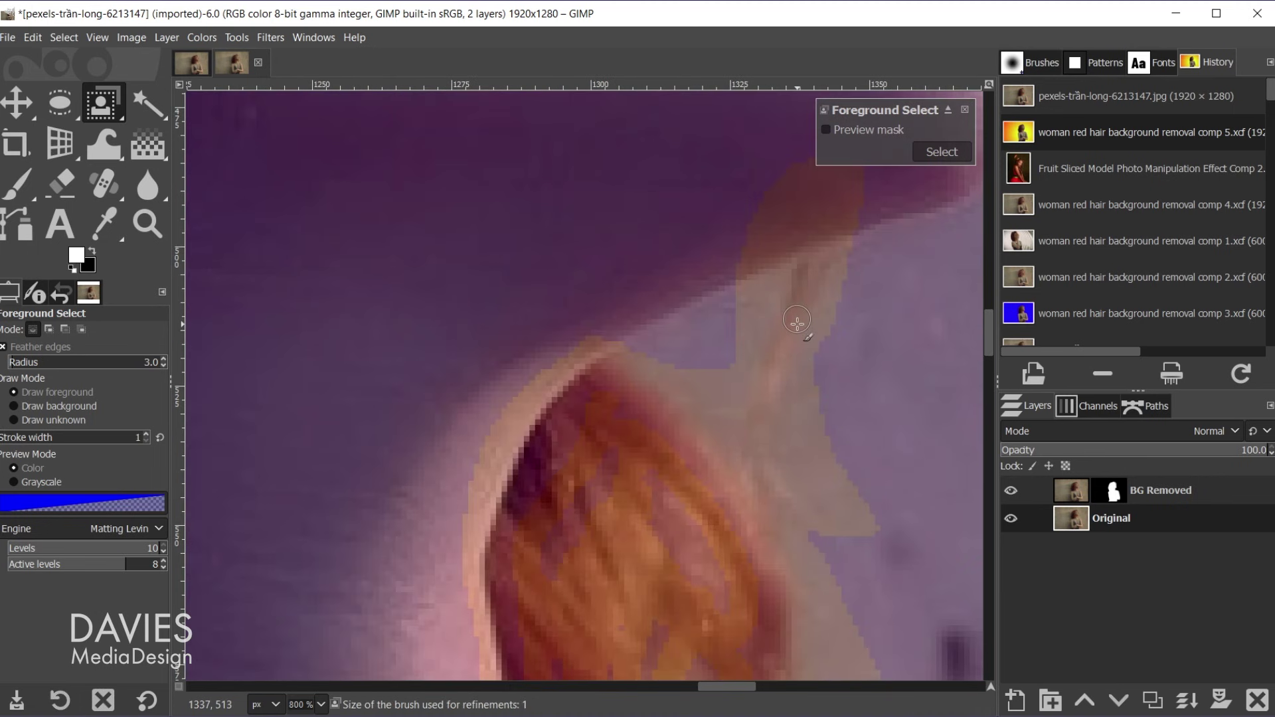
left_click_drag(801, 281, 765, 422)
mouse_move(821, 272)
left_mouse_down()
mouse_move(796, 321)
mouse_move(802, 354)
left_mouse_up()
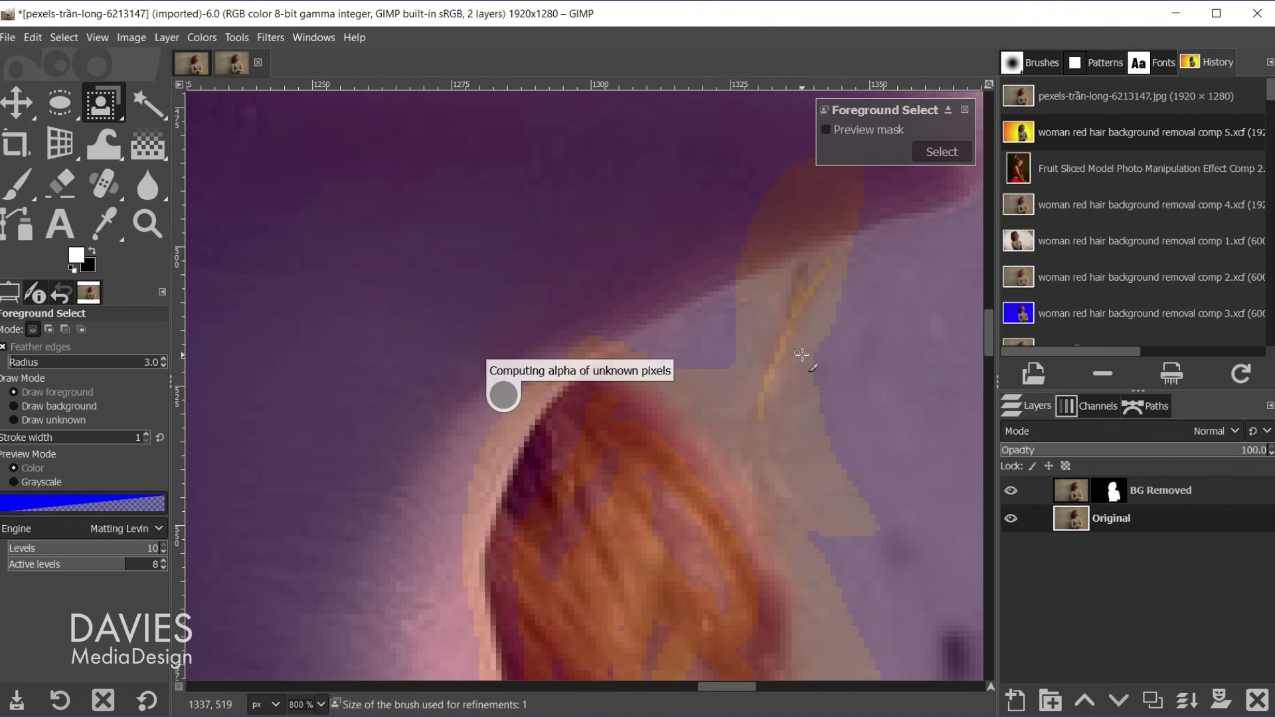
scroll(838, 458, "down", 3)
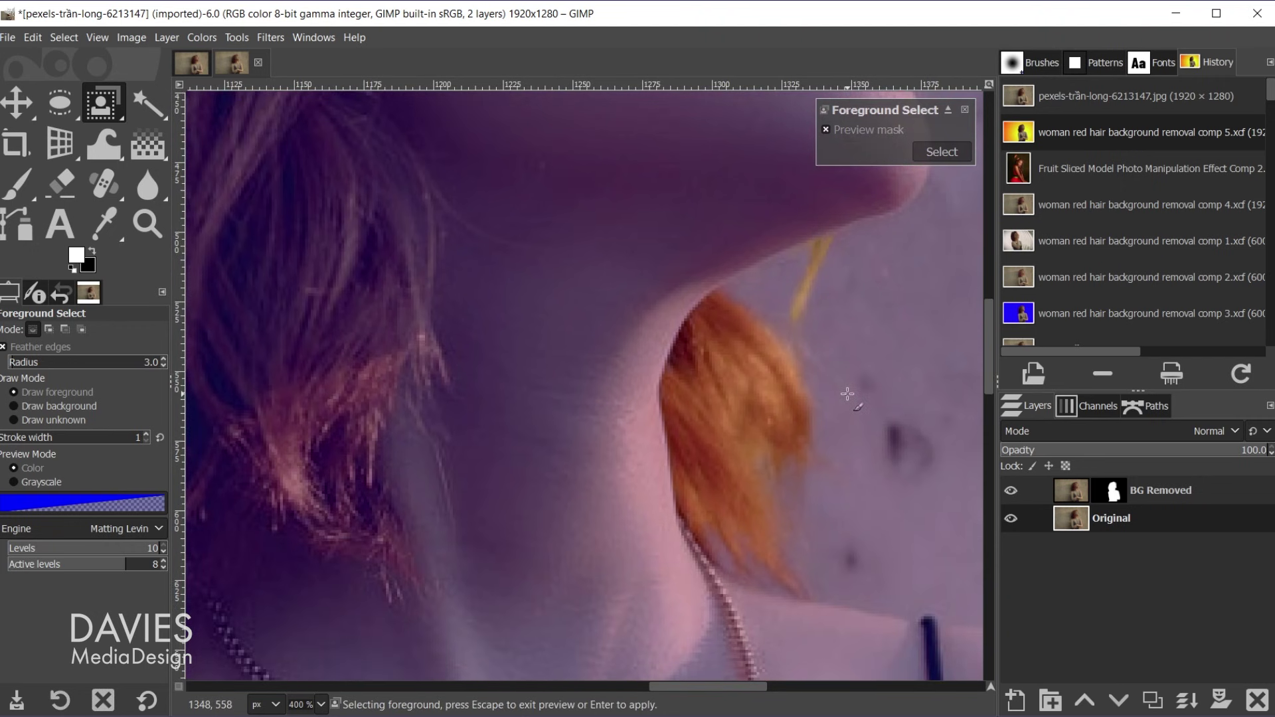
key("Return")
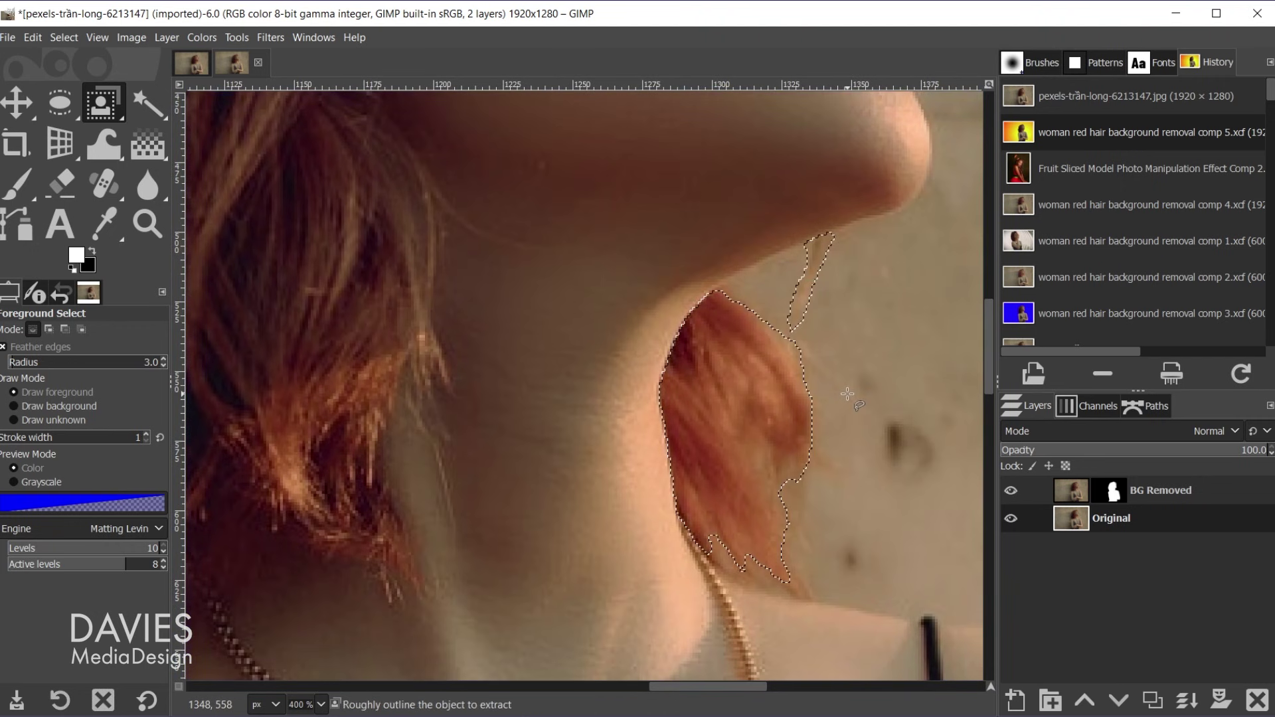
- Add the neck hair strand to the BG Removed mask and hide Original to see it over transparency
left_click(1101, 494)
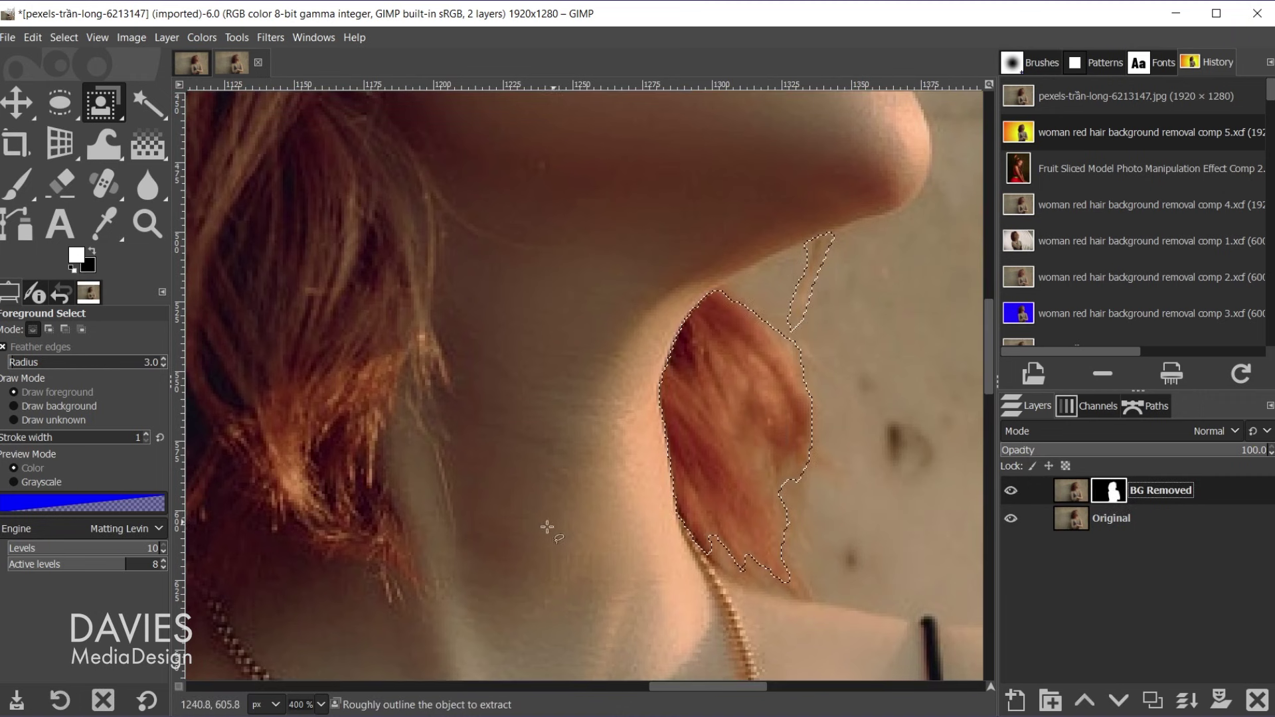
left_click(1014, 522)
scroll(549, 506, "down", 4)
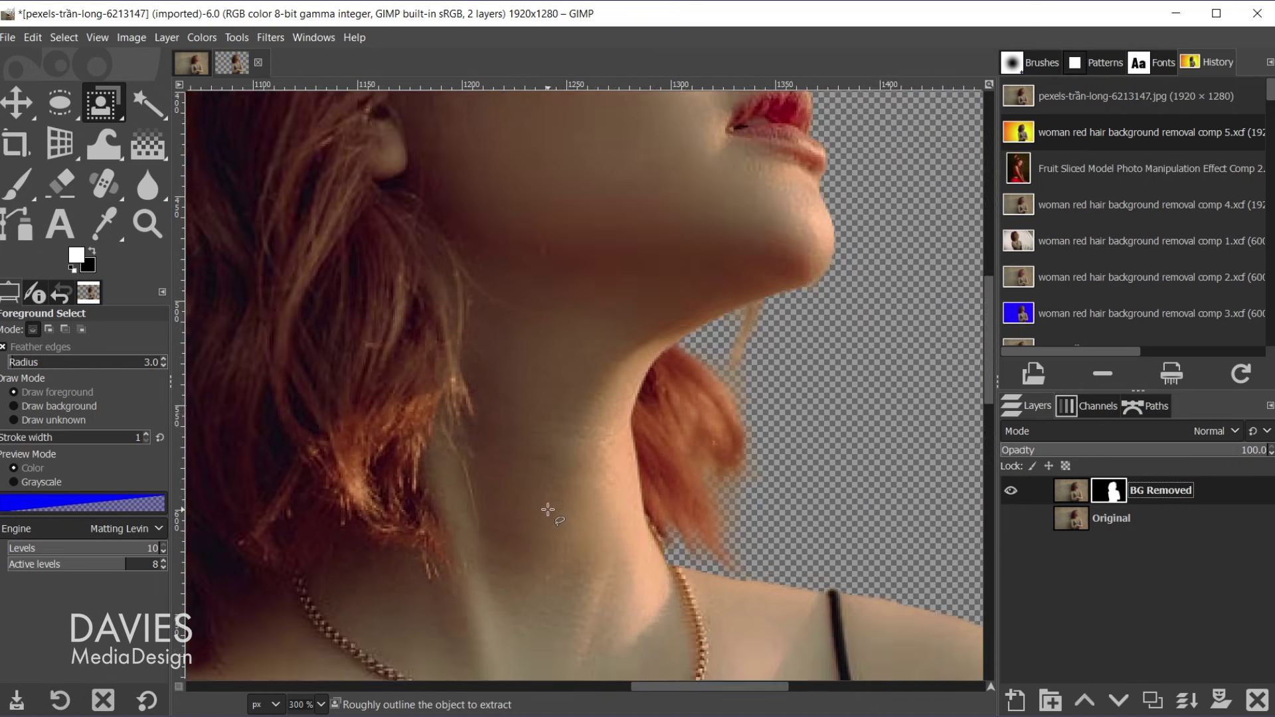
scroll(435, 485, "down", 1)
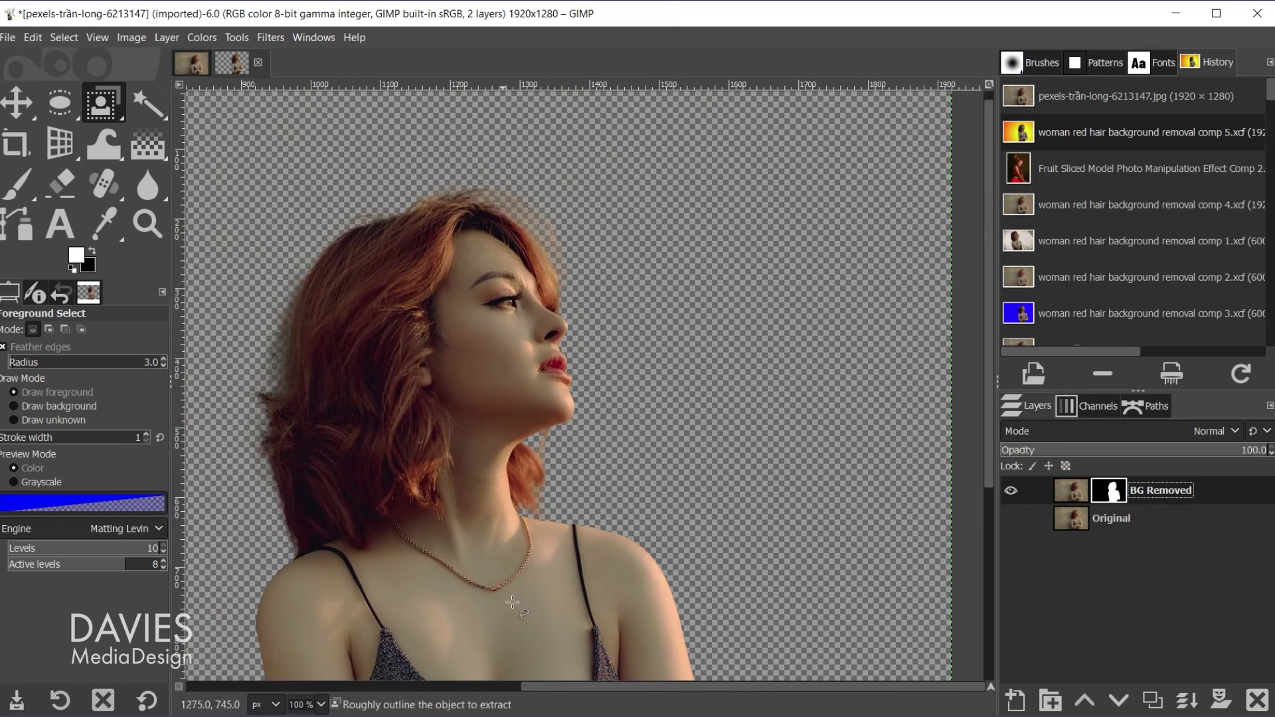
left_click_drag(786, 688, 695, 686)
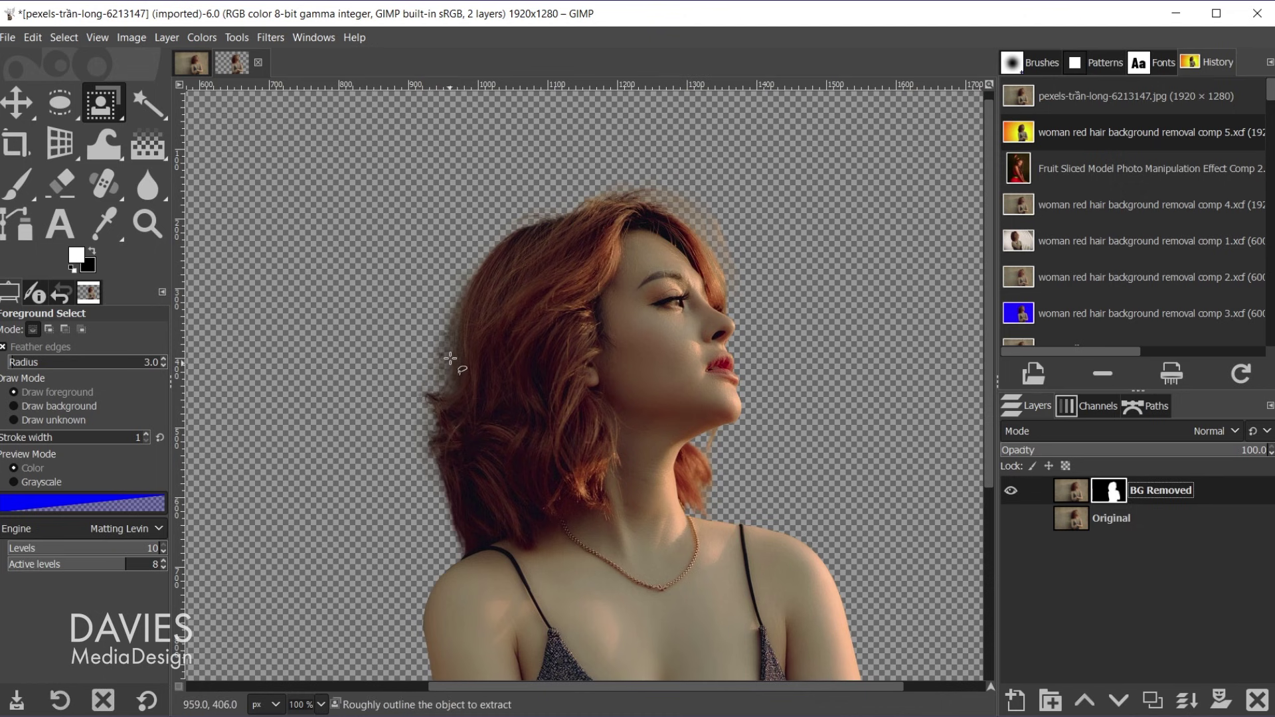
- Lower the Foreground Select feather radius from 3.0 to 1.0, then uncheck Feather edges
scroll(443, 359, "up", 4)
scroll(443, 360, "down", 1)
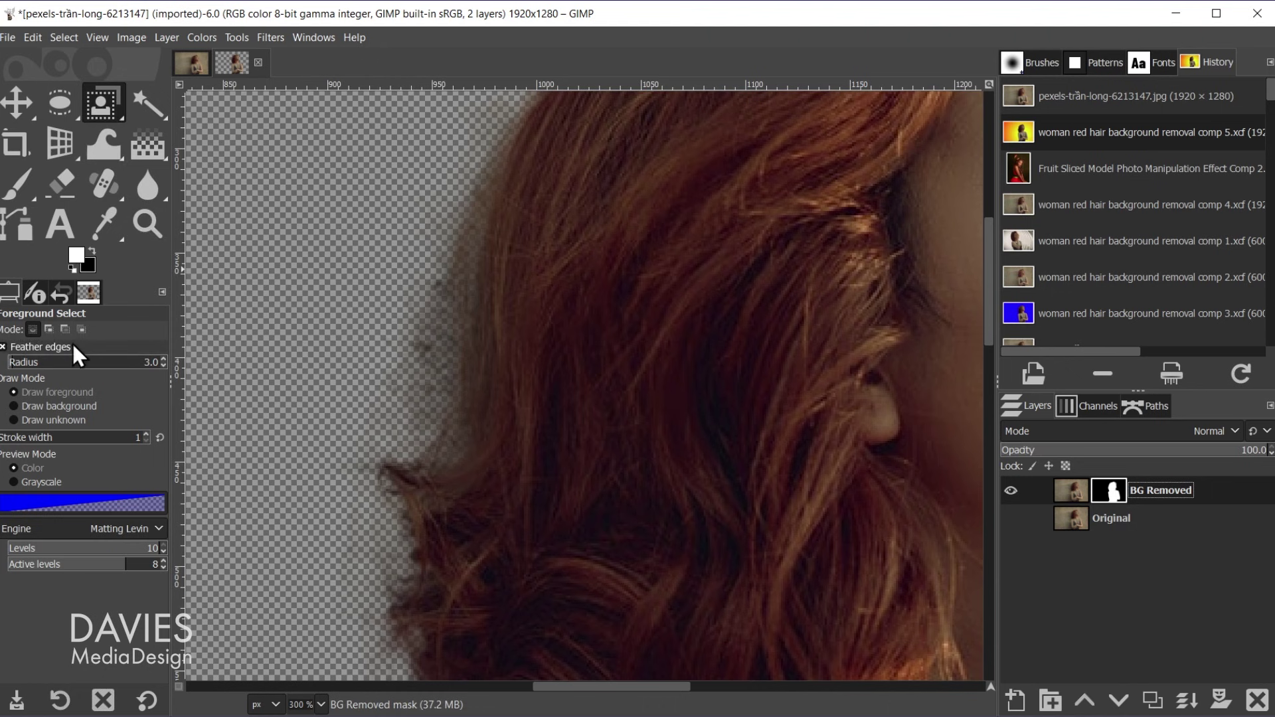
left_click(163, 366)
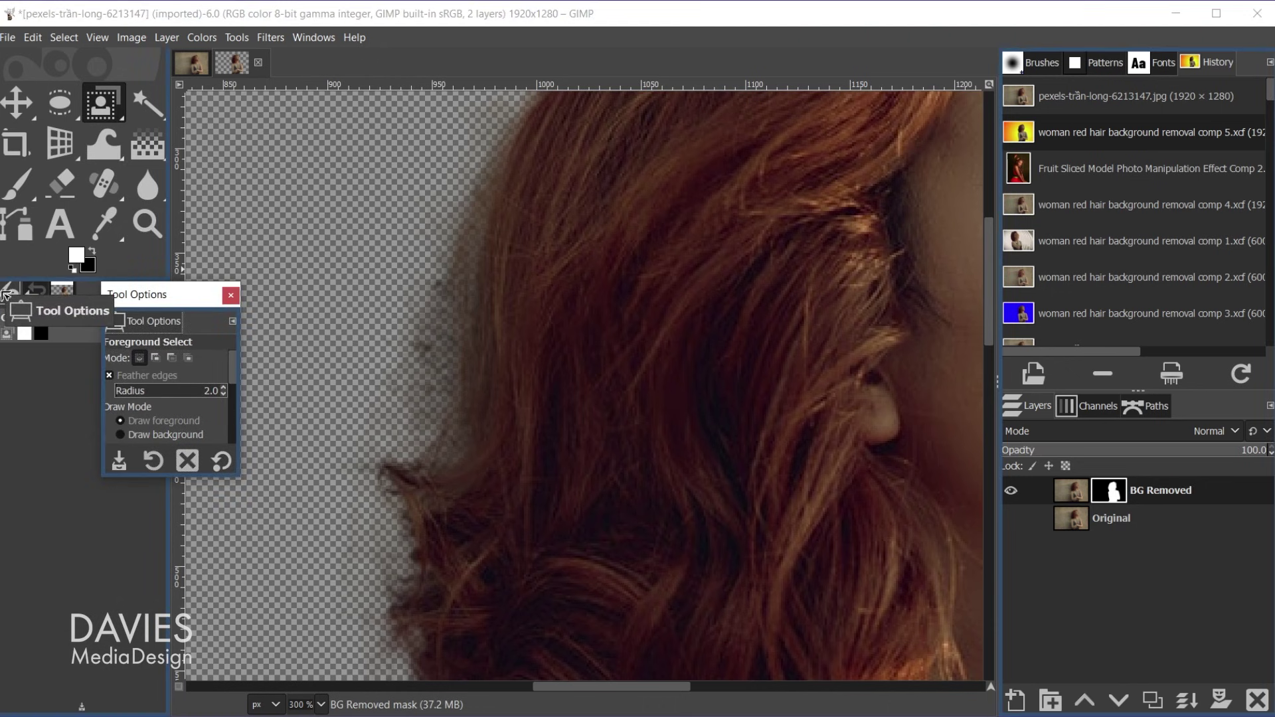
left_click_drag(5, 295, 10, 298)
left_click(163, 365)
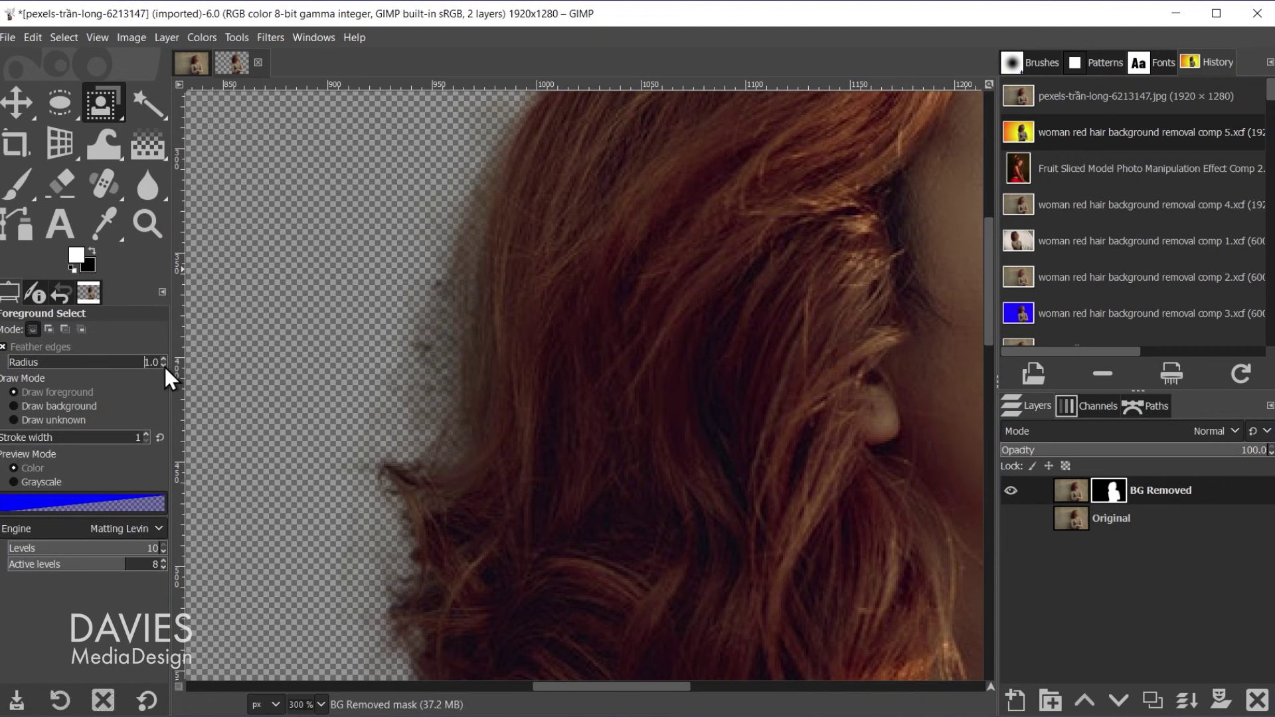
left_click(5, 346)
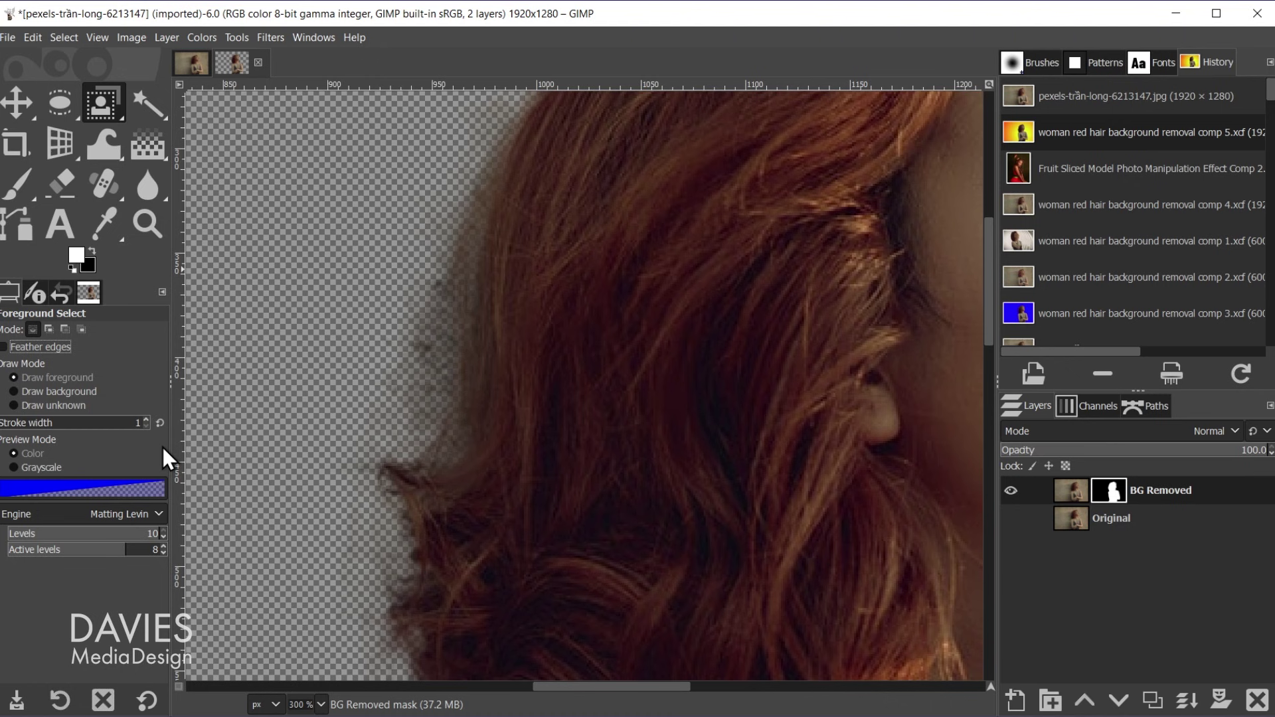
- With a reset Paintbrush at hardness 30, paint black over the dark residue left of the hair
left_click(20, 184)
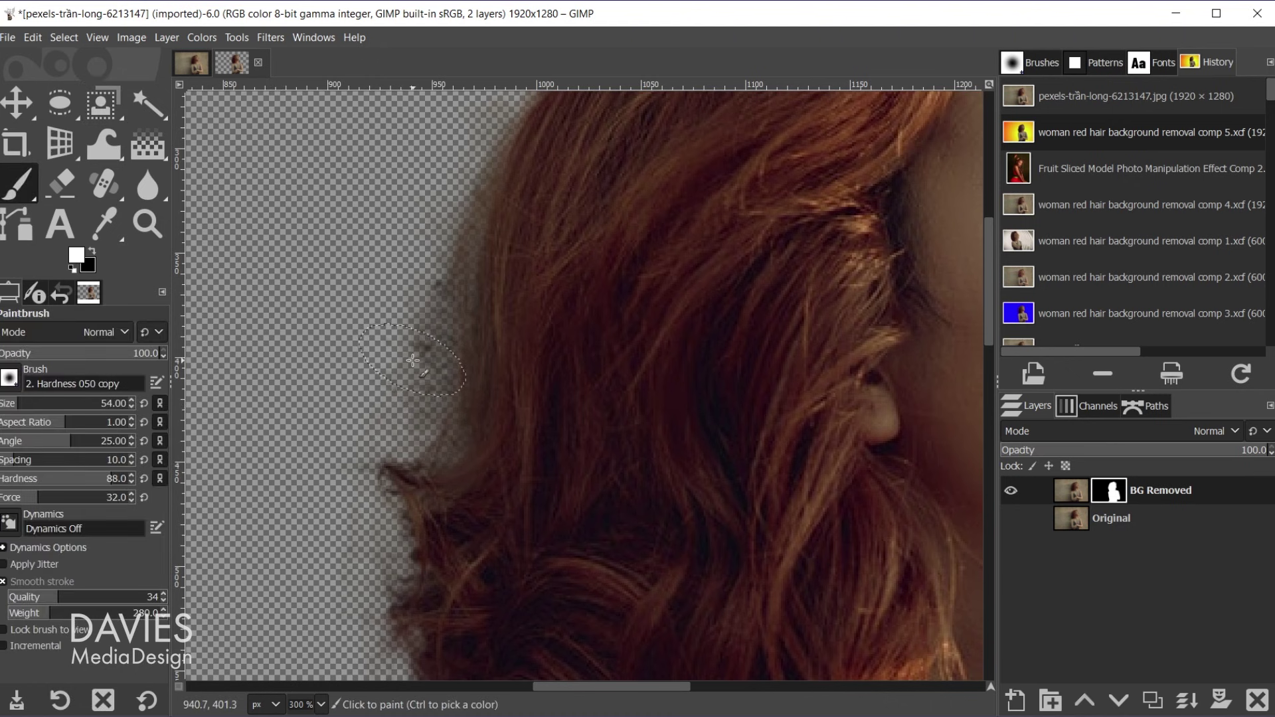
left_click(146, 700)
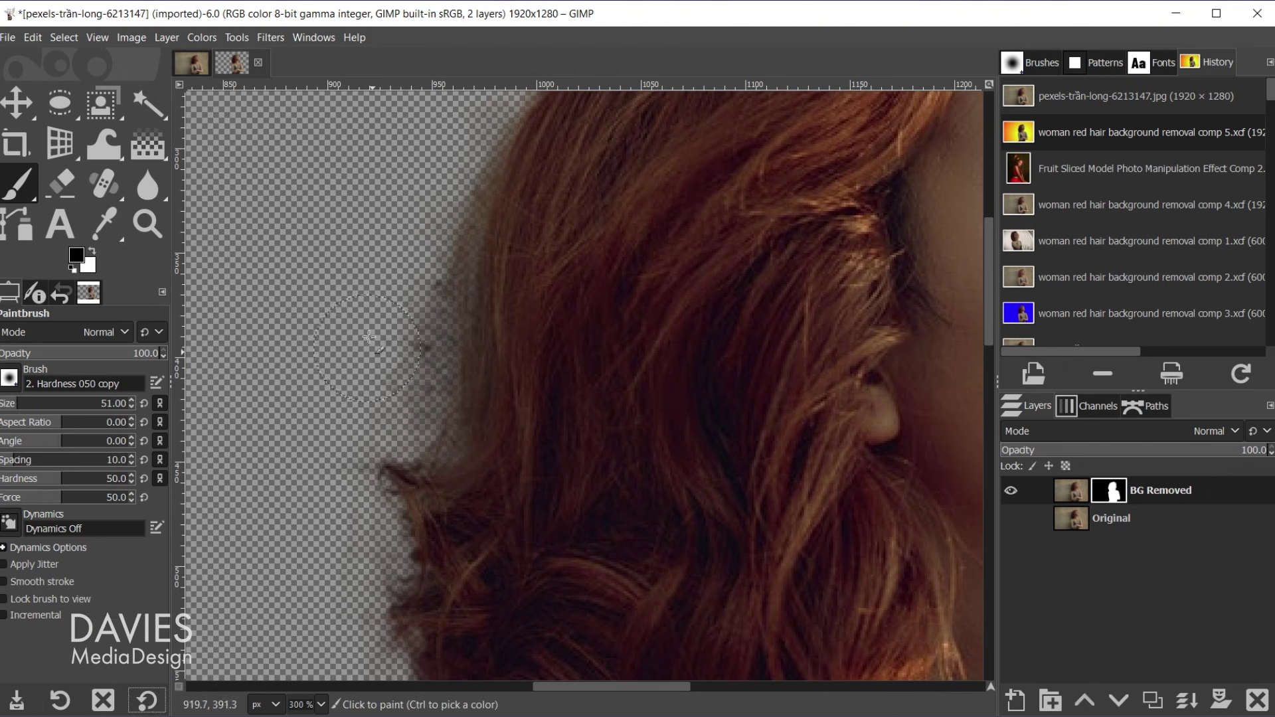
left_click(37, 478)
mouse_move(373, 366)
left_mouse_down()
mouse_move(400, 352)
mouse_move(435, 218)
mouse_move(406, 374)
mouse_move(415, 393)
mouse_move(423, 285)
mouse_move(468, 158)
mouse_move(413, 384)
left_mouse_up()
key("1")
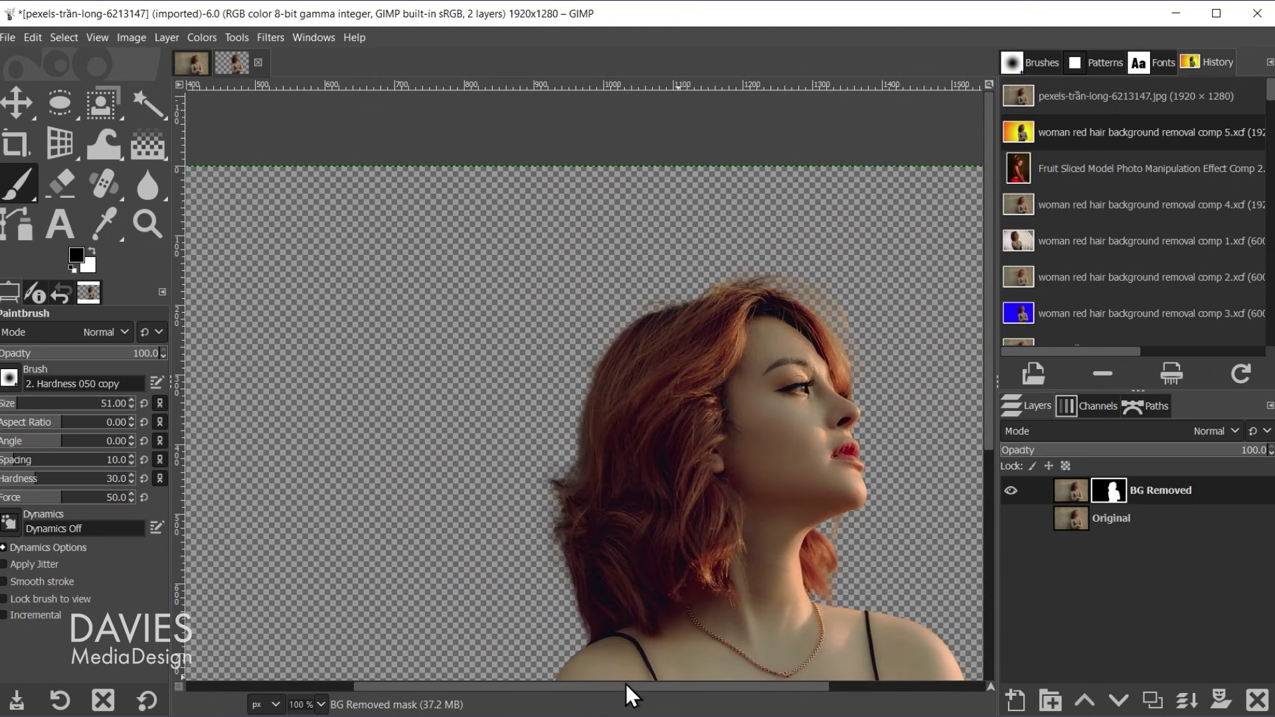
key("minus")
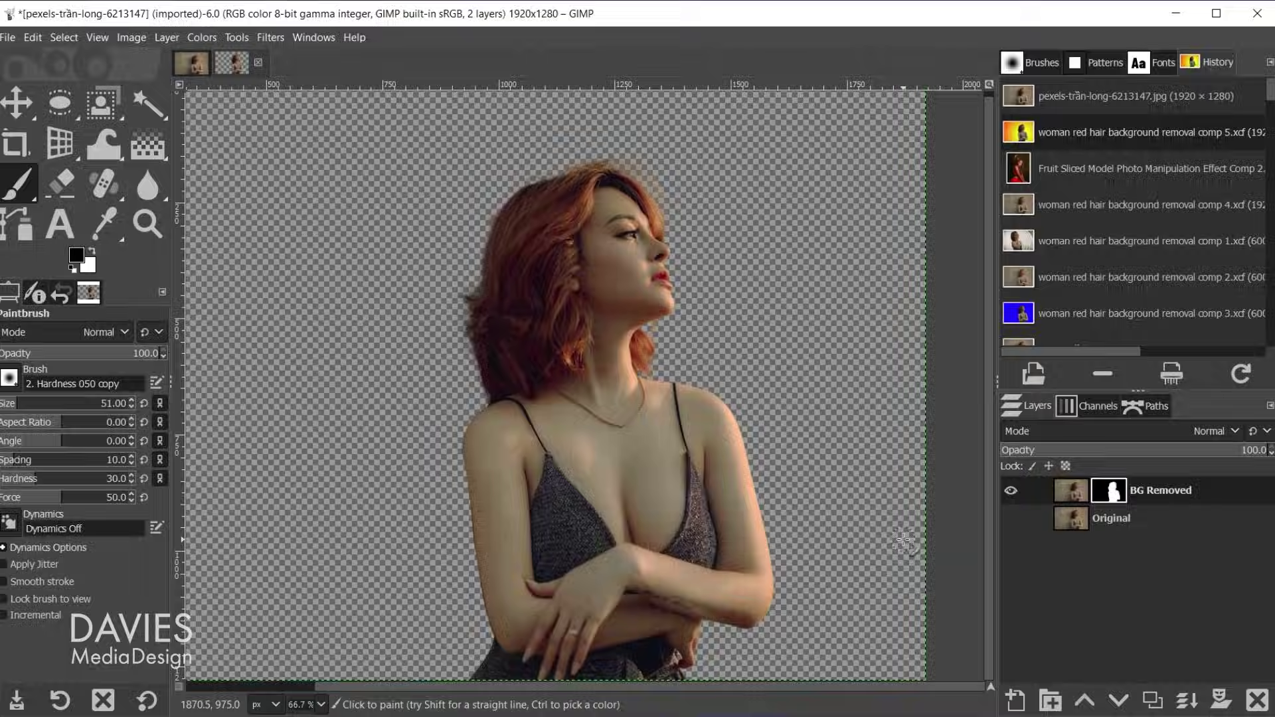